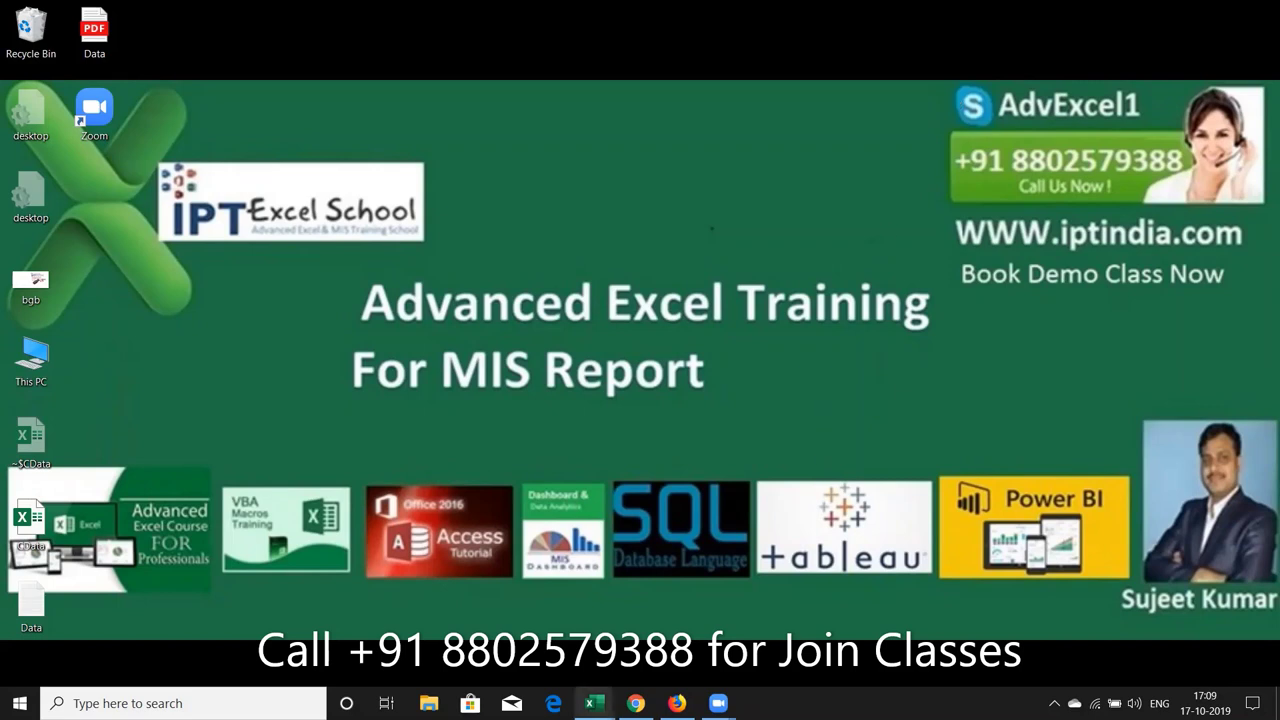
- Close the VBA editor, then close task.xlsm without saving
mouse_move(595, 703)
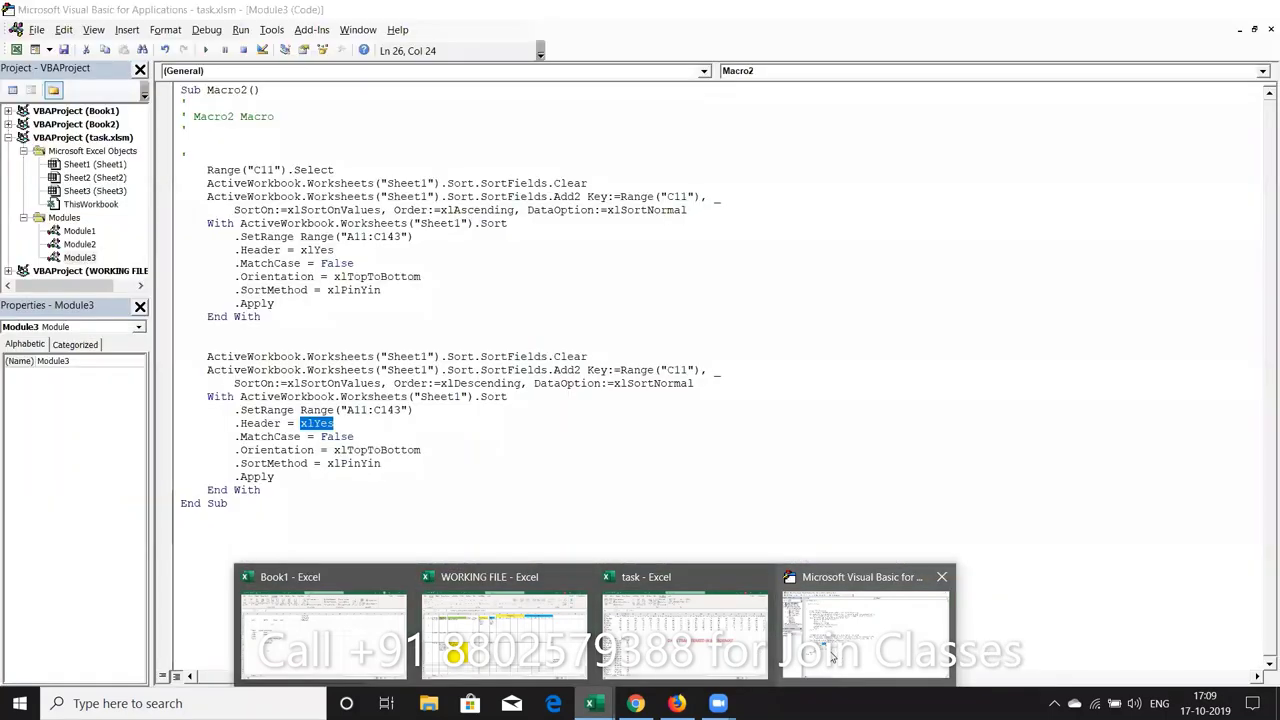
left_click(832, 657)
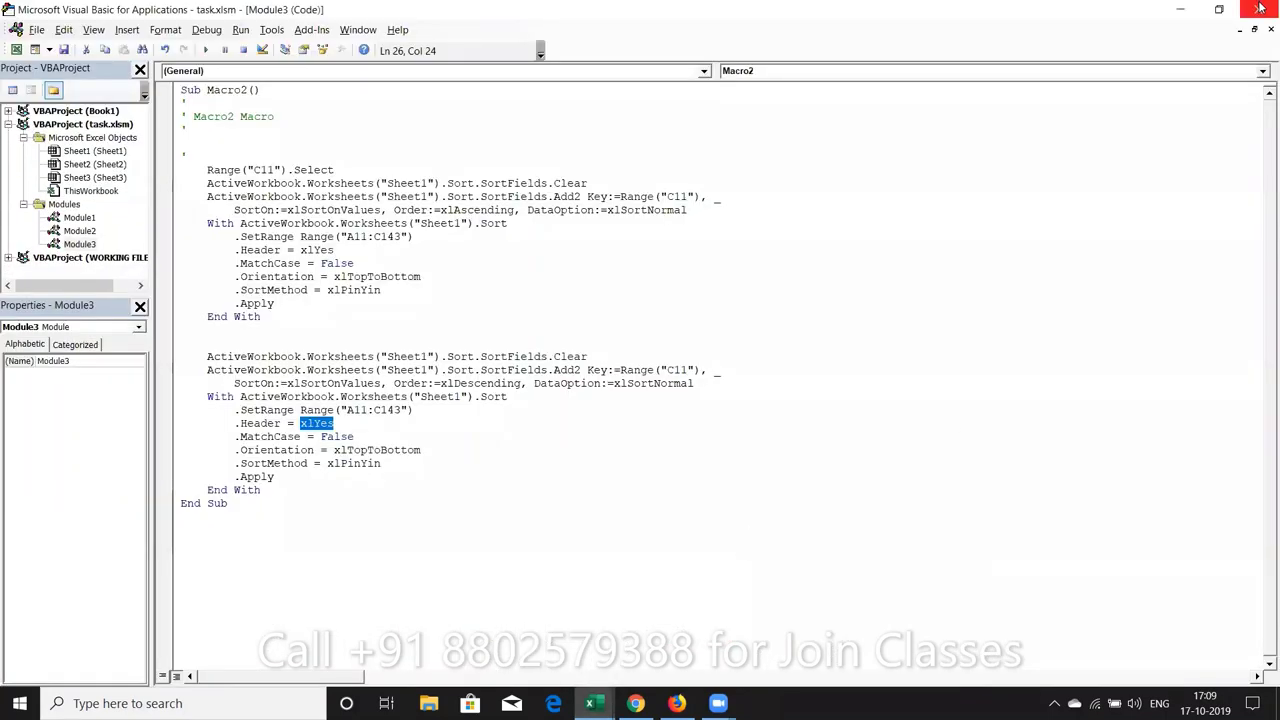
left_click(1260, 8)
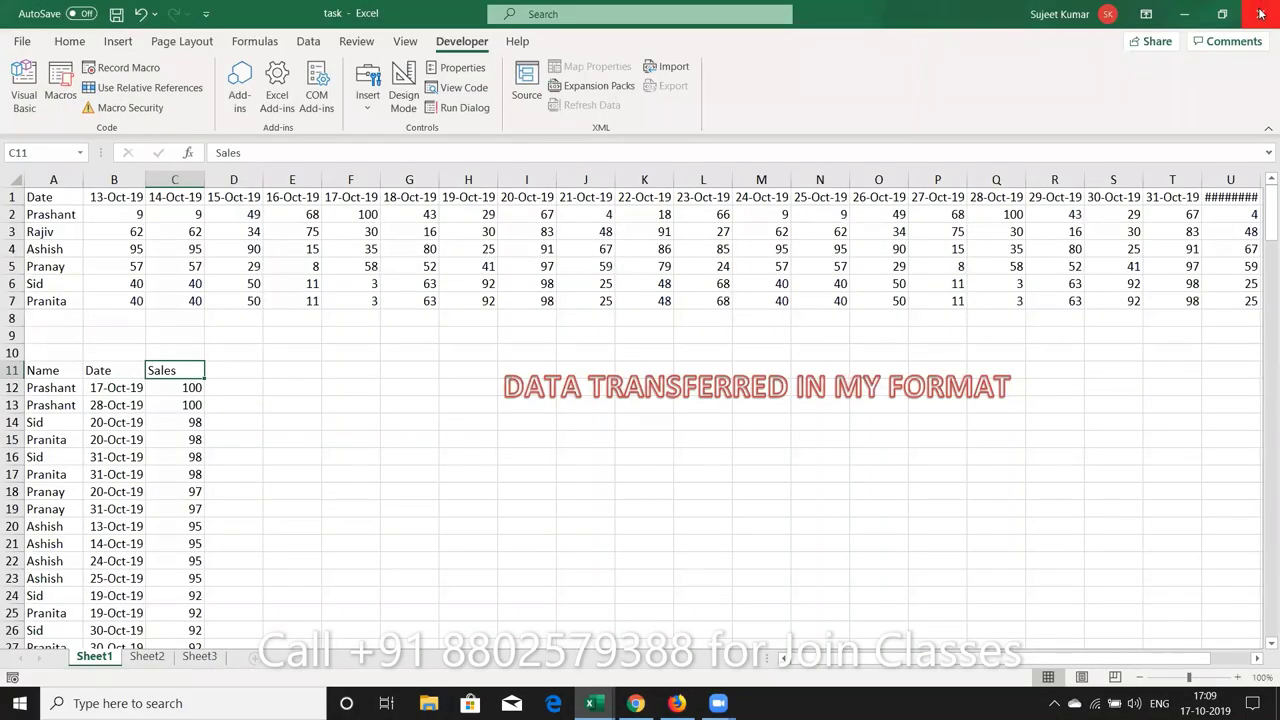
left_click(1260, 13)
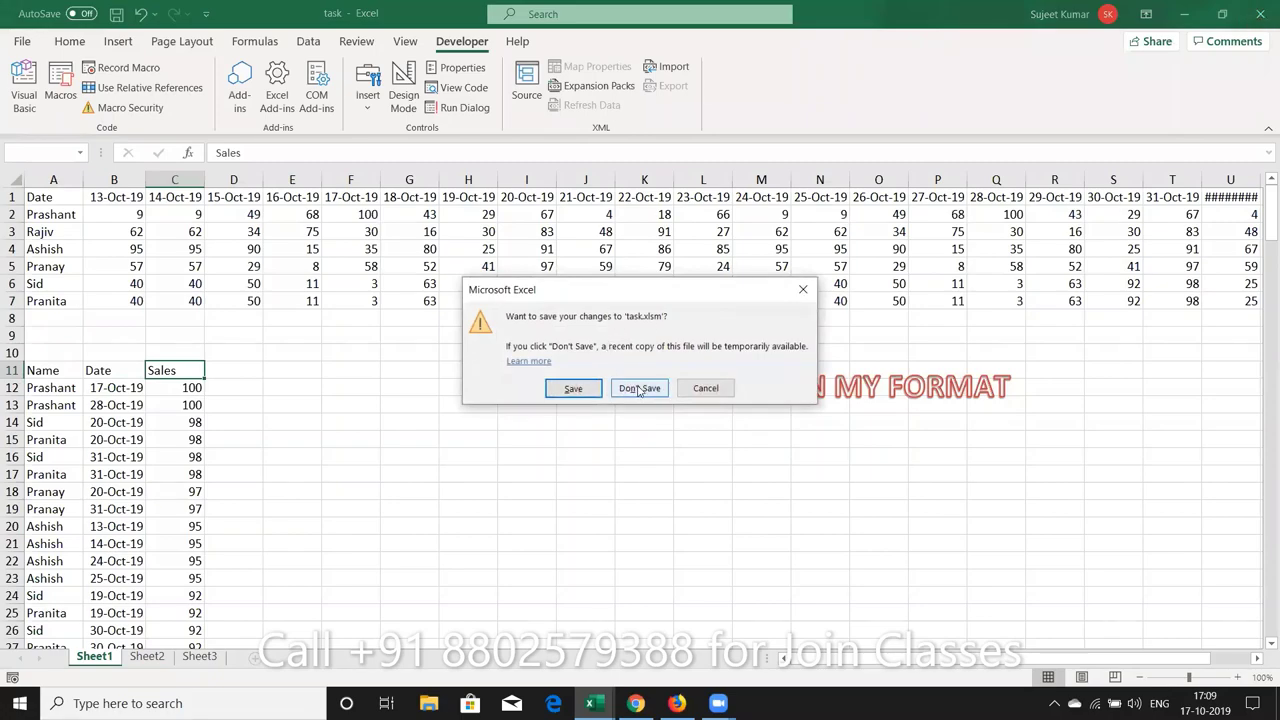
left_click(637, 387)
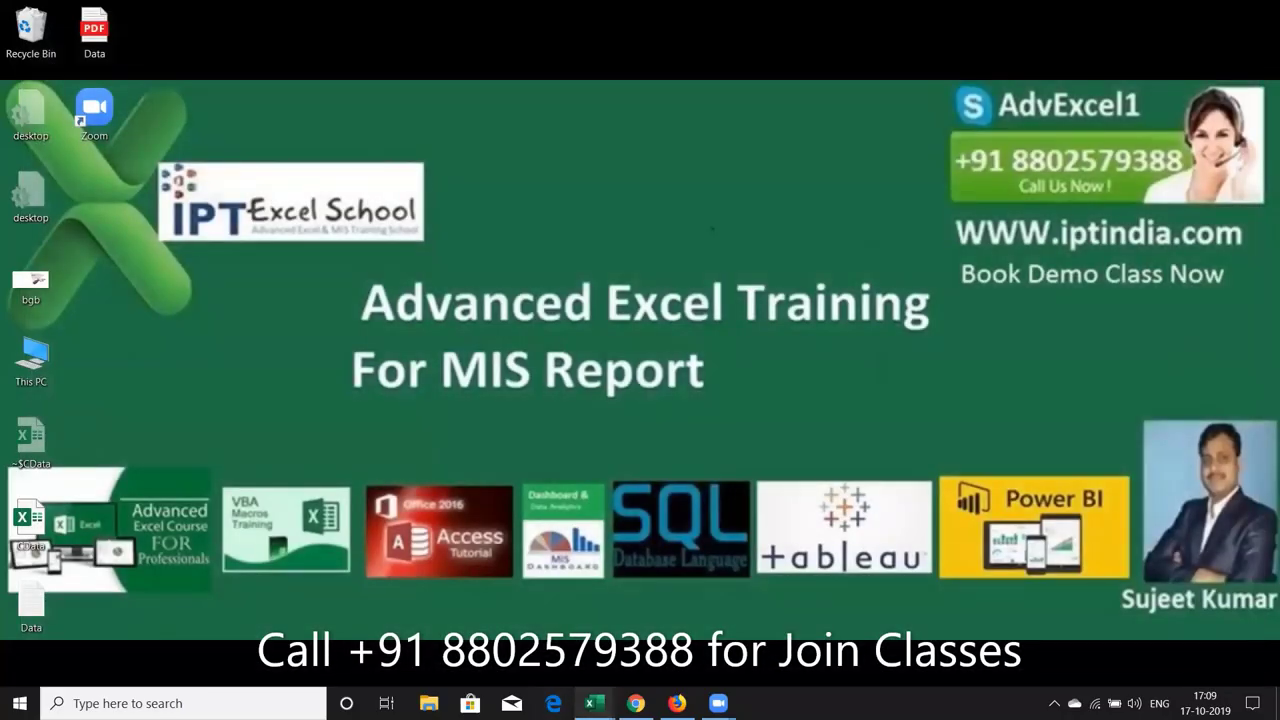
- Close the WORKING FILE workbook without saving, leaving Book1 open
mouse_move(590, 703)
left_click(670, 650)
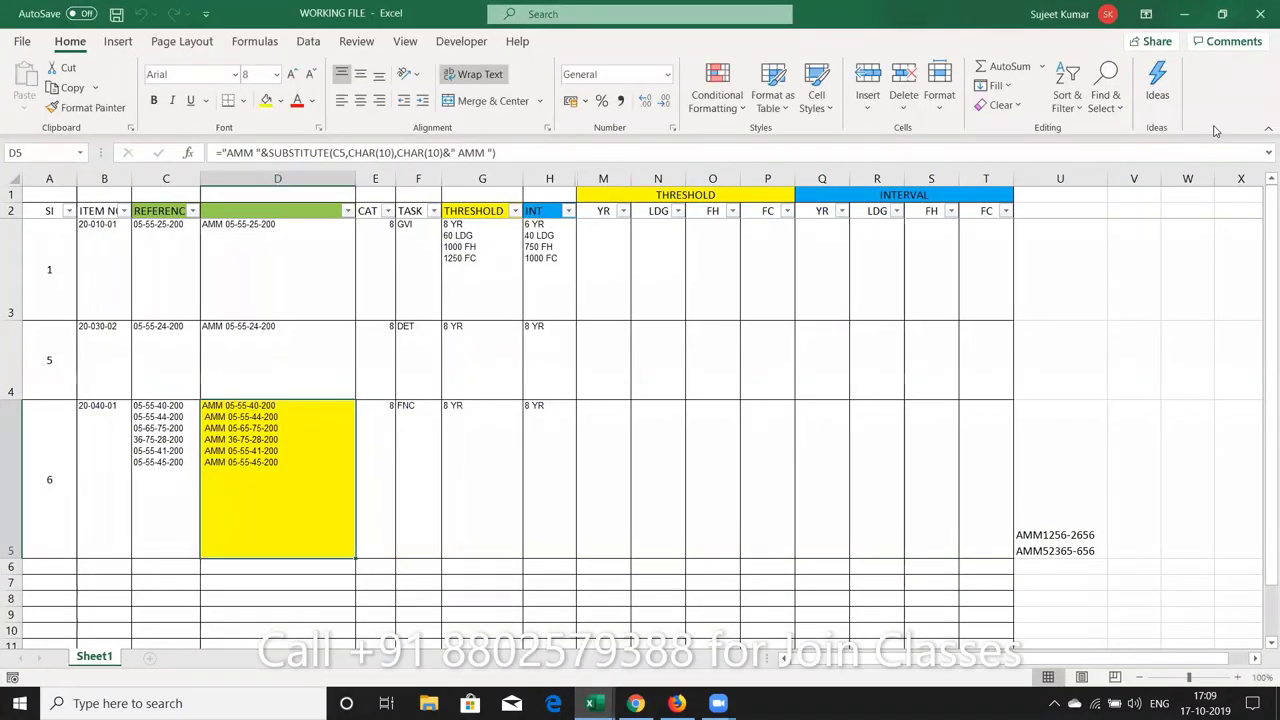
left_click(1260, 13)
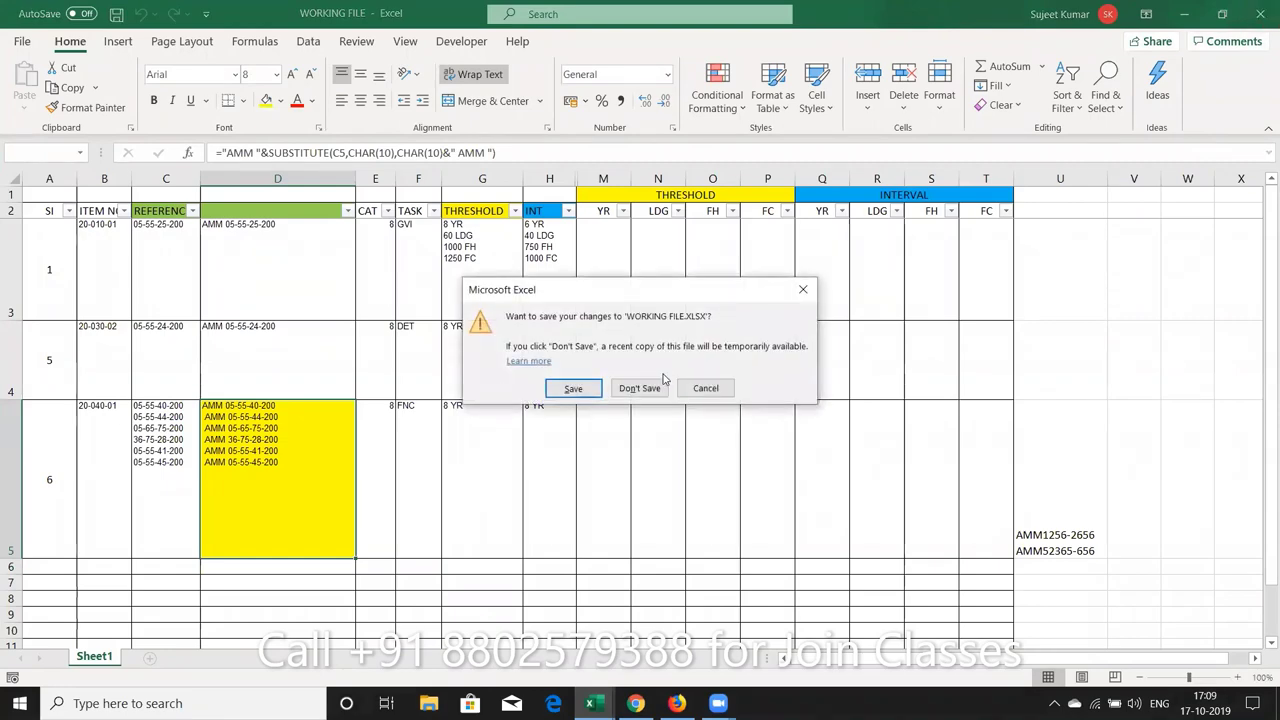
left_click(655, 390)
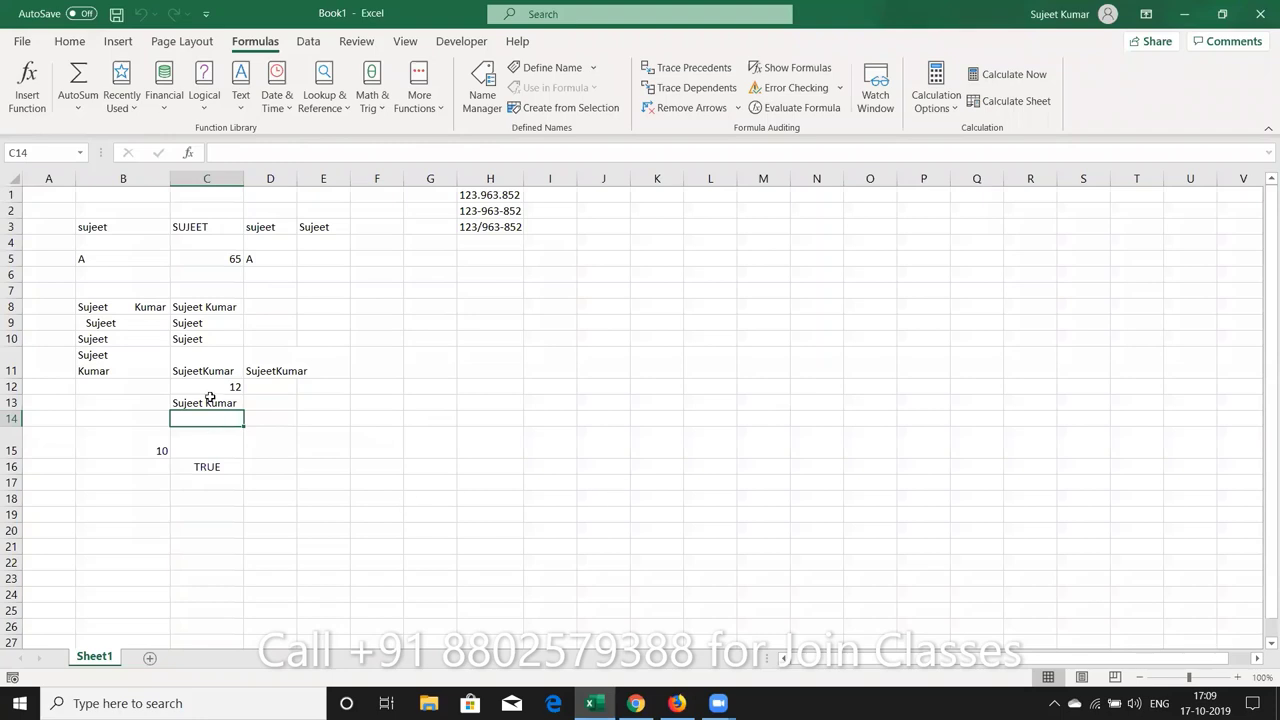
- Clear the old entries and enter a RANDBETWEEN formula in A1
left_click_drag(54, 197, 530, 490)
key("Delete")
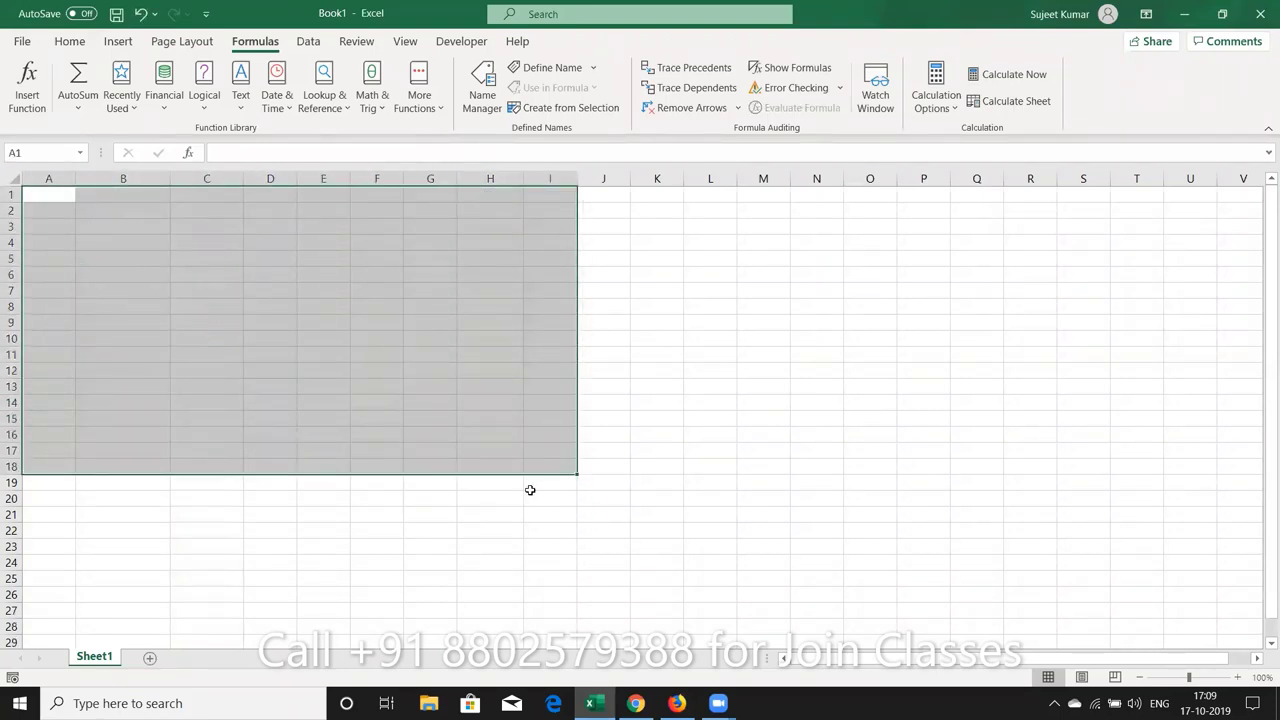
key("ctrl+Home")
type("=ra")
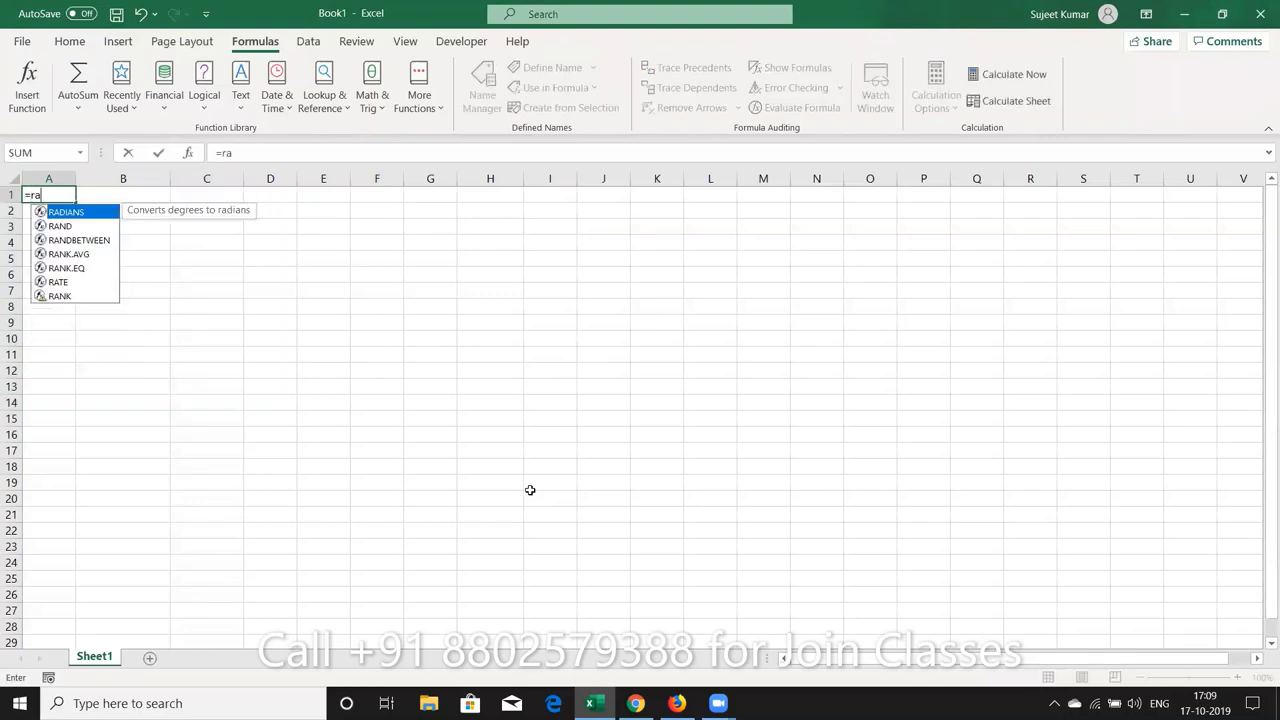
key("Down")
key("Down")
key("Tab")
type("1")
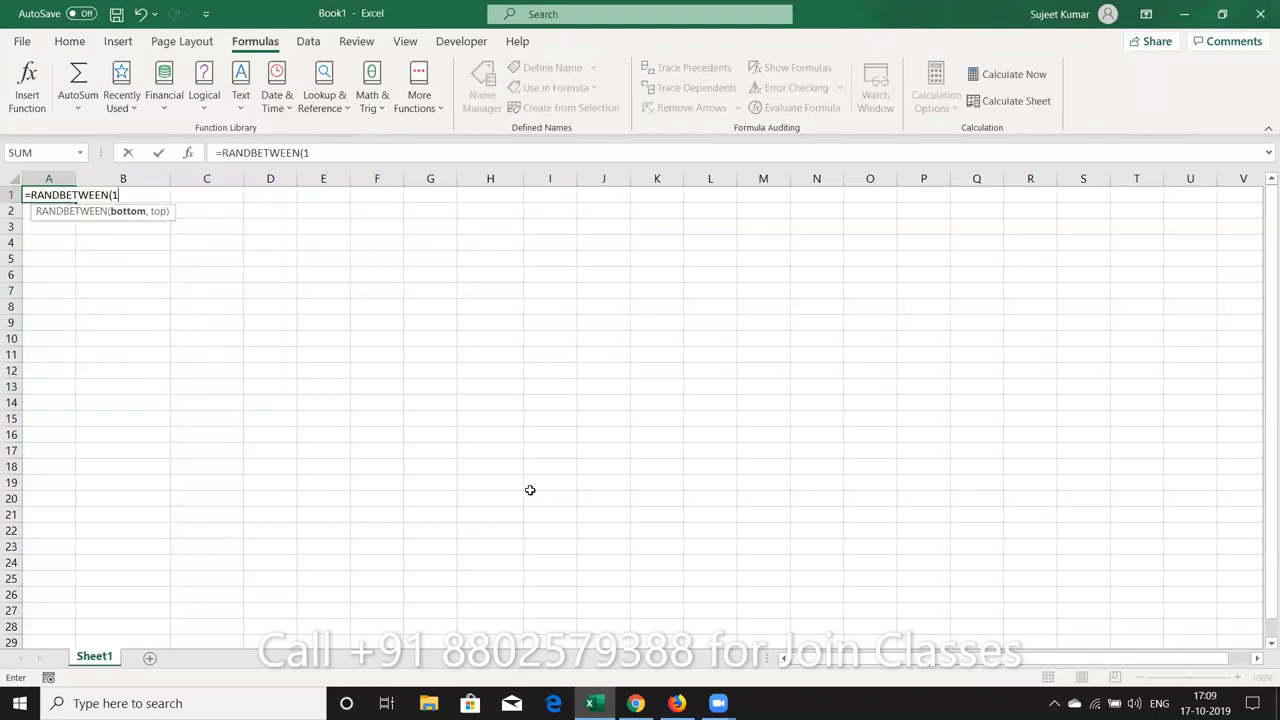
type("0,50")
key("Return")
- Fill A1:R29 with the A1 random-number formula and copy the grid
key("Up")
key("shift+Right")
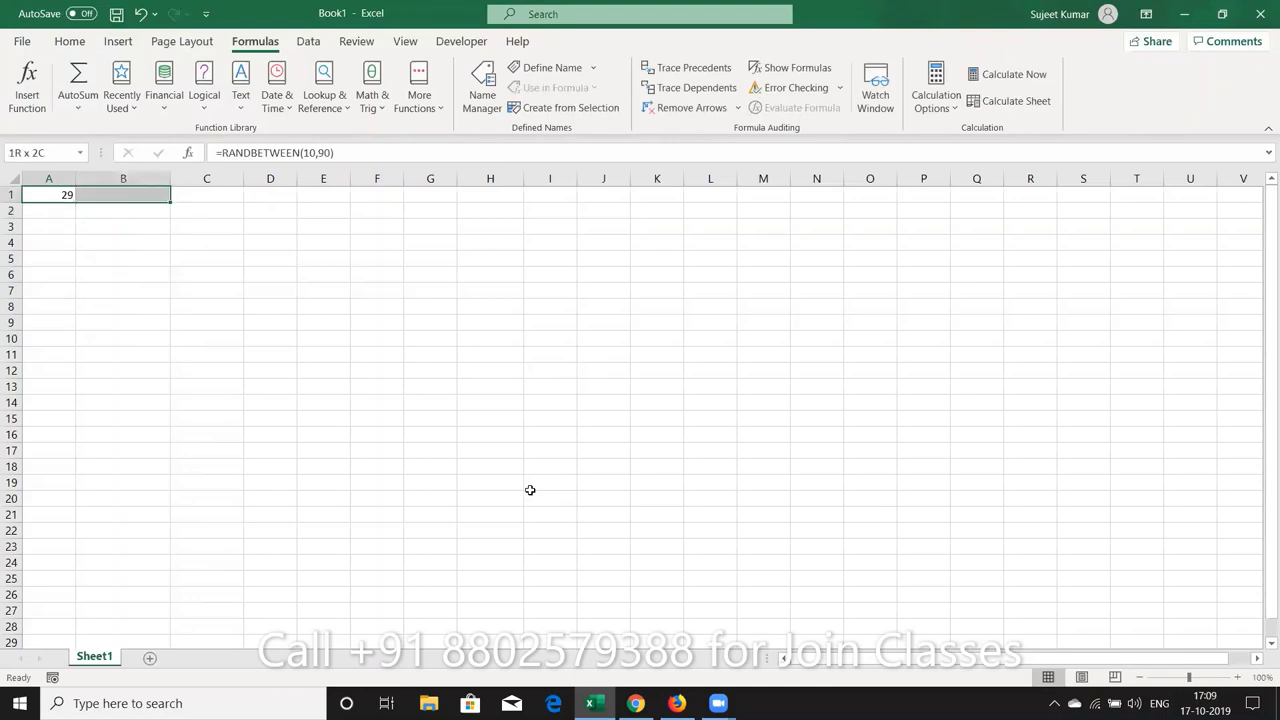
key("shift+Right")
key("shift+Right")
key("shift+Right")
key("shift+Right")
key("shift+Down")
key("shift+Down")
key("shift+Down")
key("shift+Down")
key("shift+Down")
key("shift+Down")
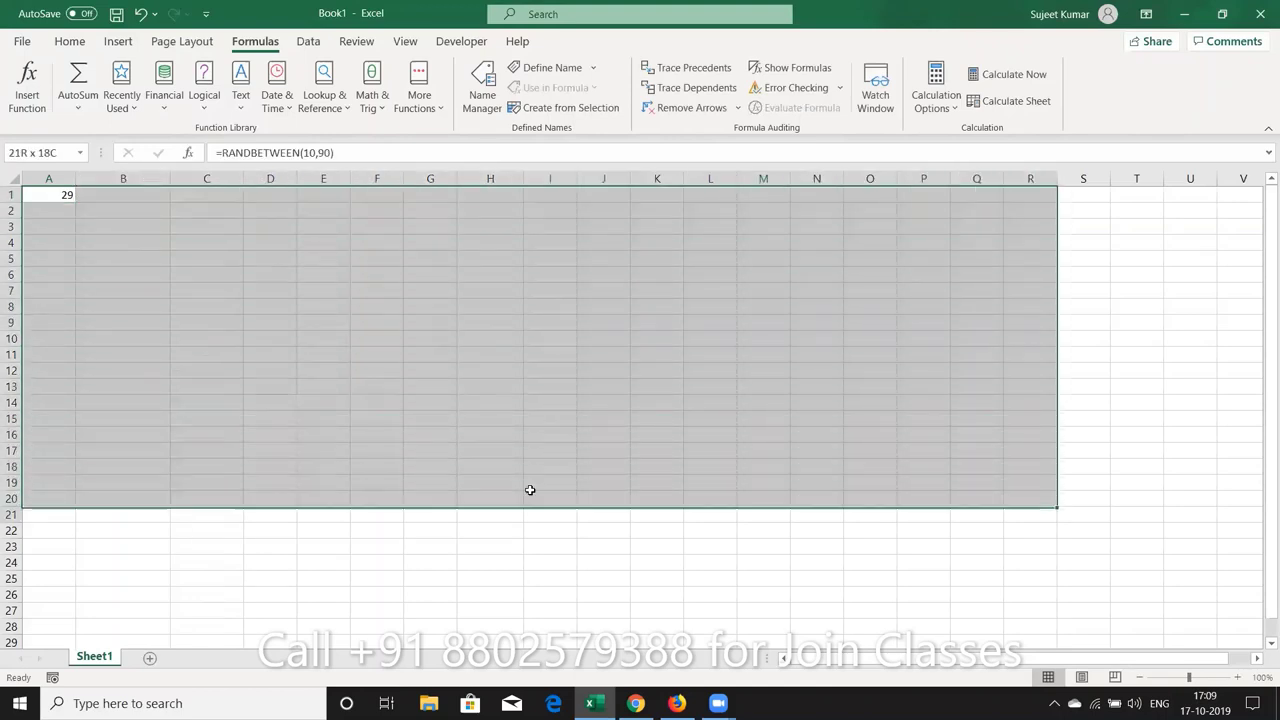
key("shift+Down")
key("shift+Down")
key("shift+Down")
key("shift+Down")
key("shift+Down")
key("shift+Down")
key("ctrl+d")
key("ctrl+r")
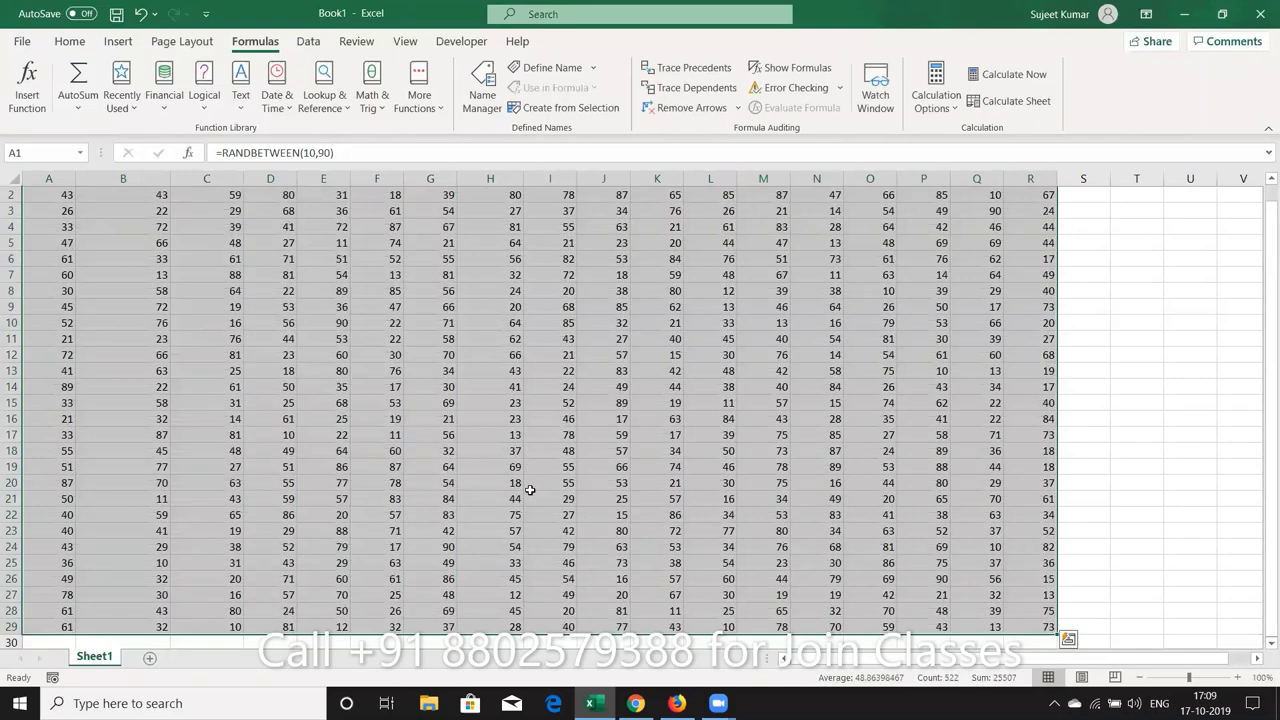
key("ctrl+c")
- Paste the A1:R29 grid back over itself as plain values, then select B11
left_click(77, 48)
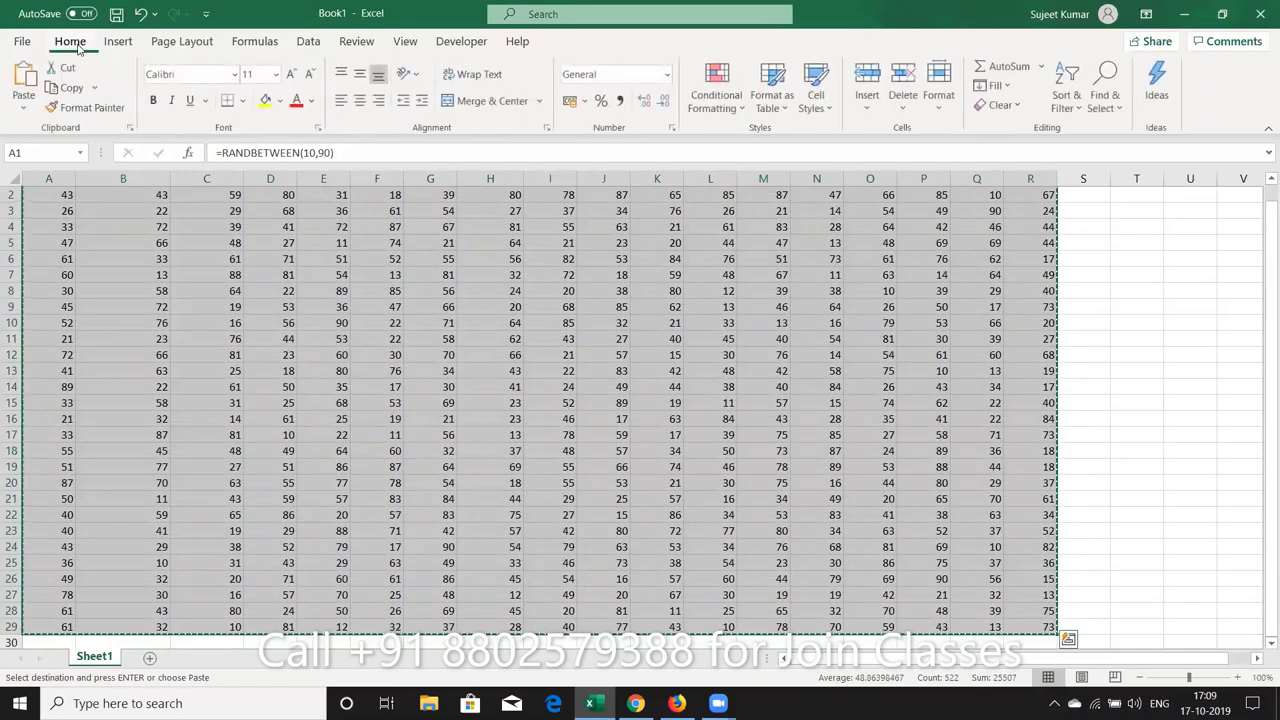
left_click(24, 100)
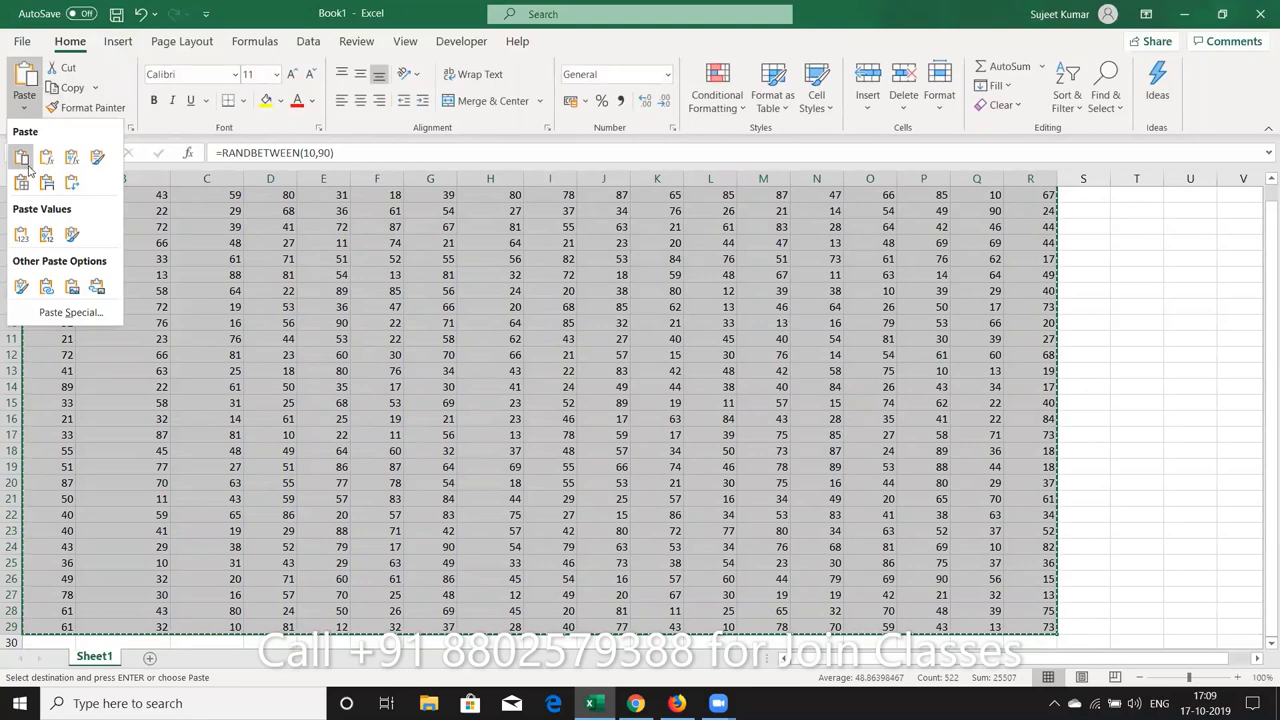
left_click(22, 238)
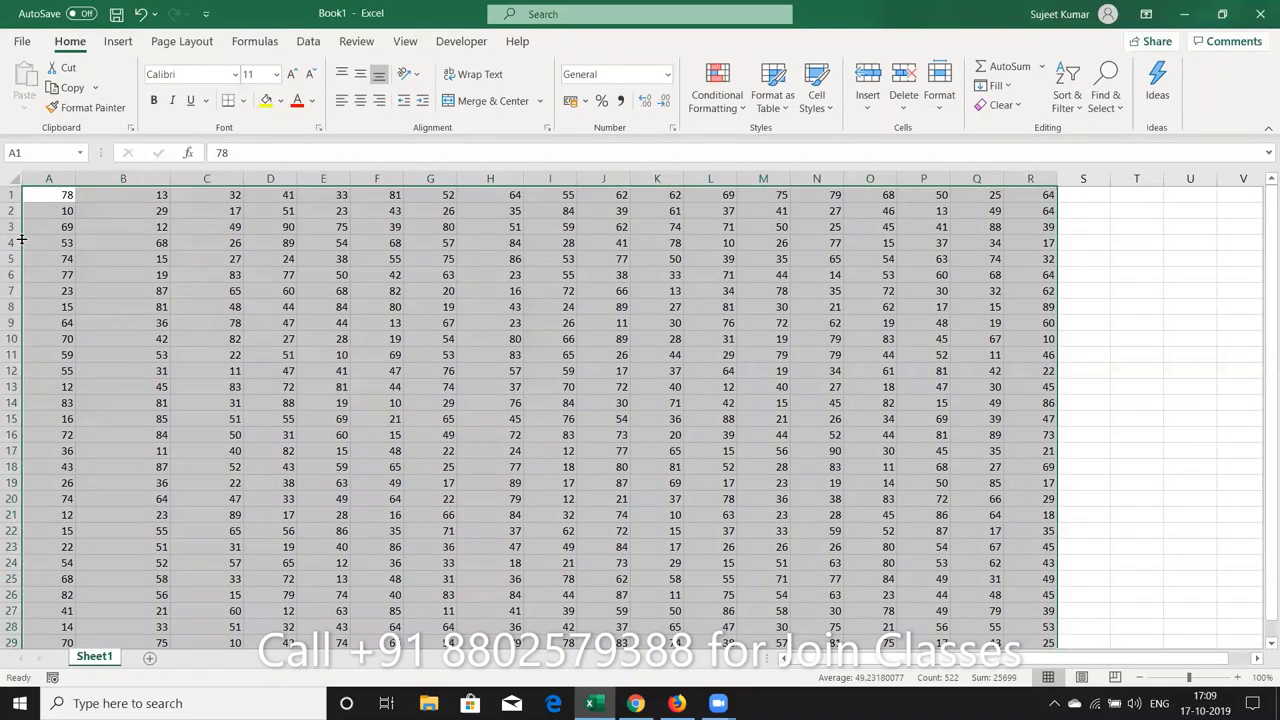
key("ctrl+Home")
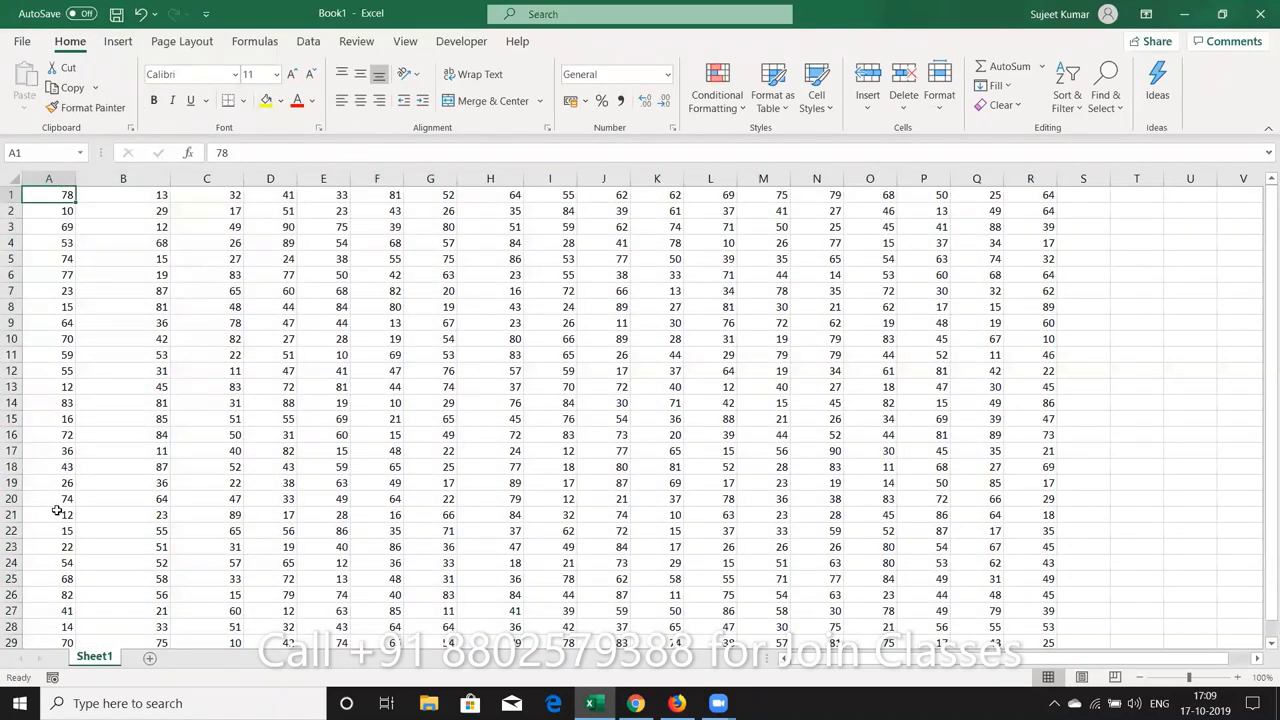
left_click(126, 353)
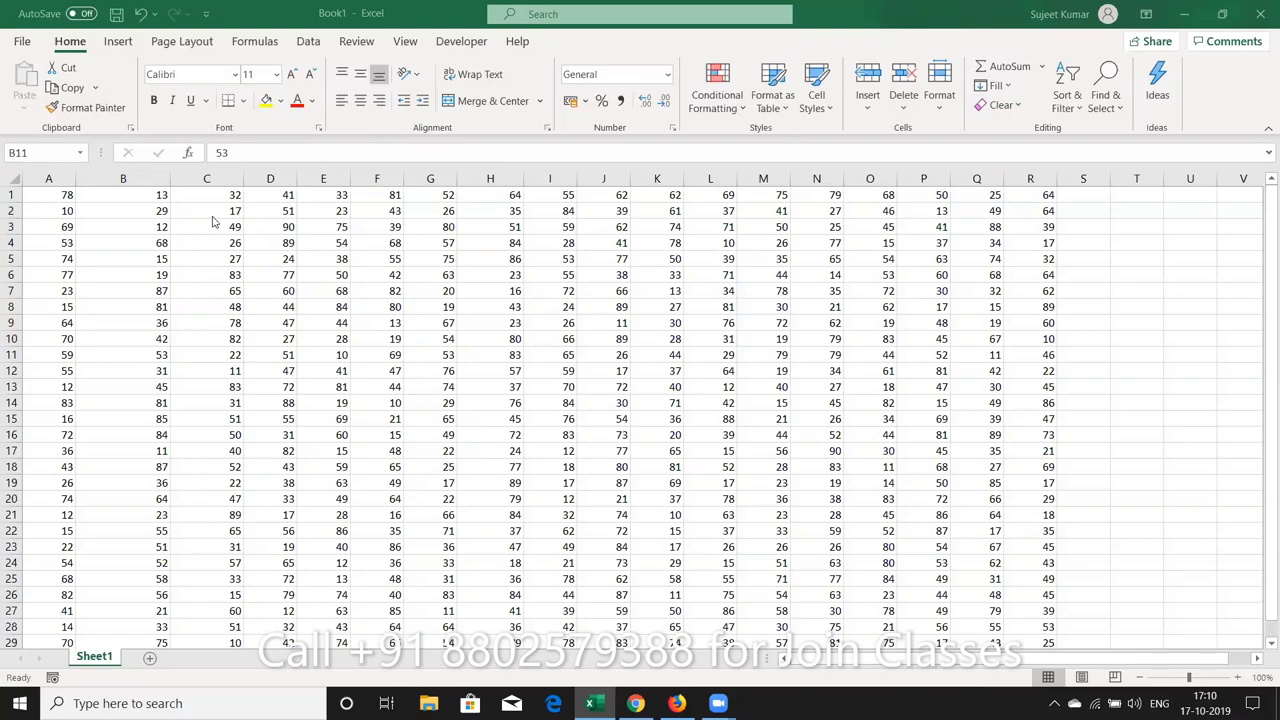
left_click_drag(170, 181, 94, 181)
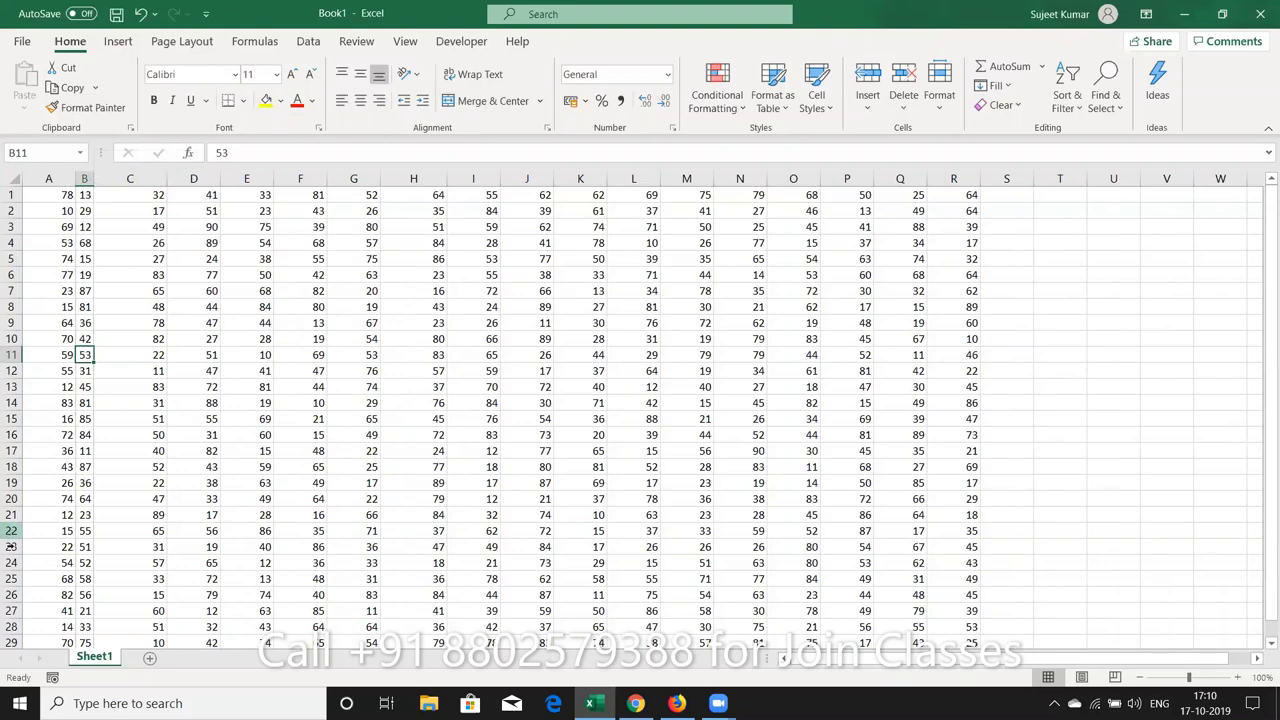
left_click_drag(8, 563, 10, 645)
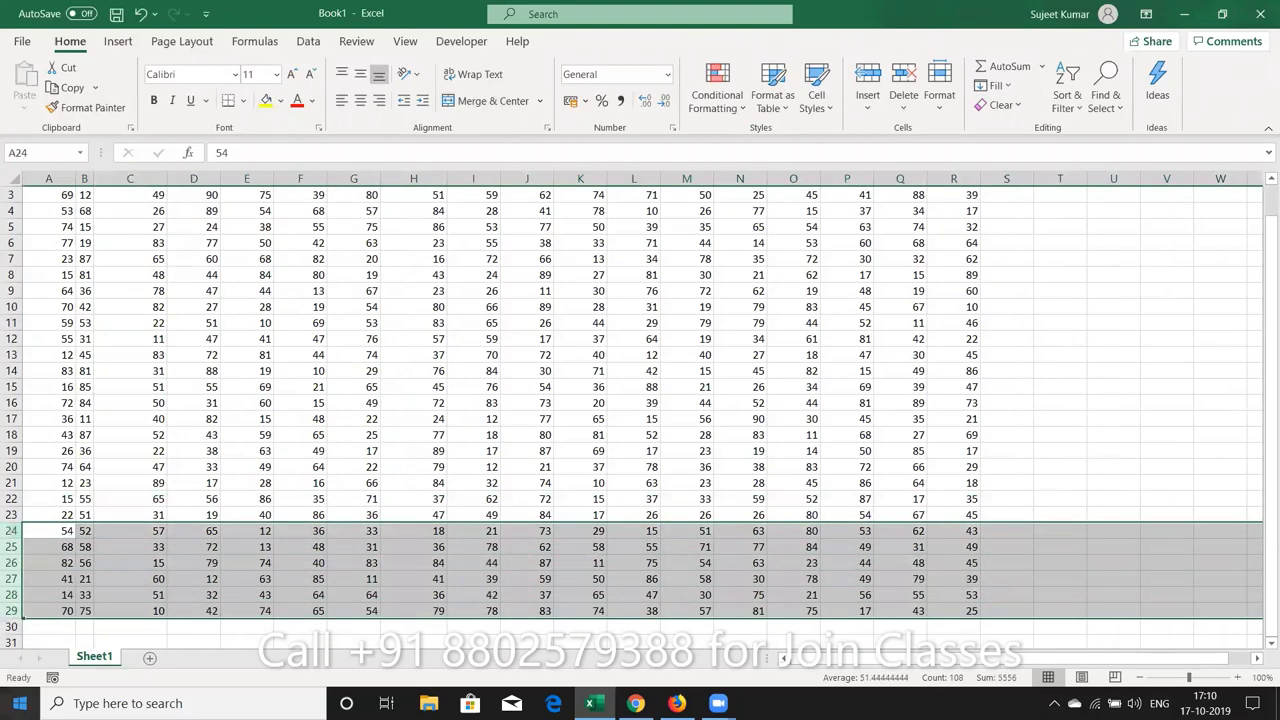
key("Delete")
key("Up")
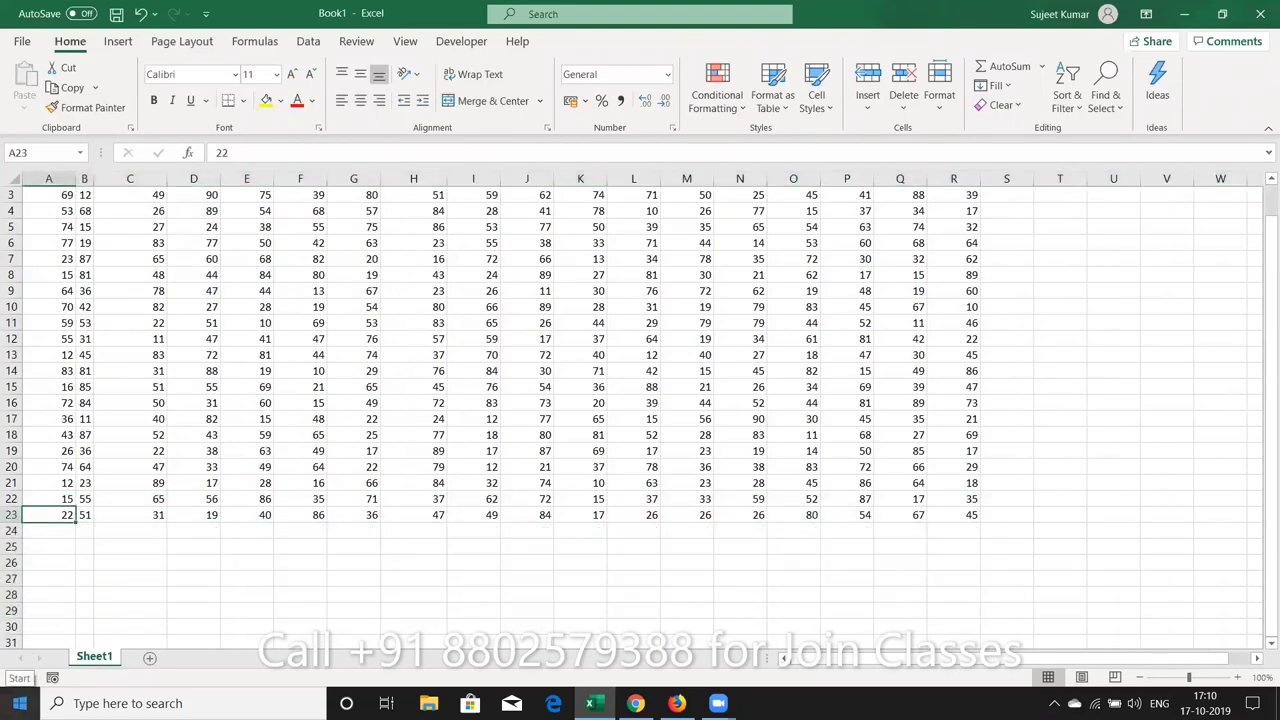
key("Up")
key("Up")
key("Up")
key("Up")
key("Up")
key("Up")
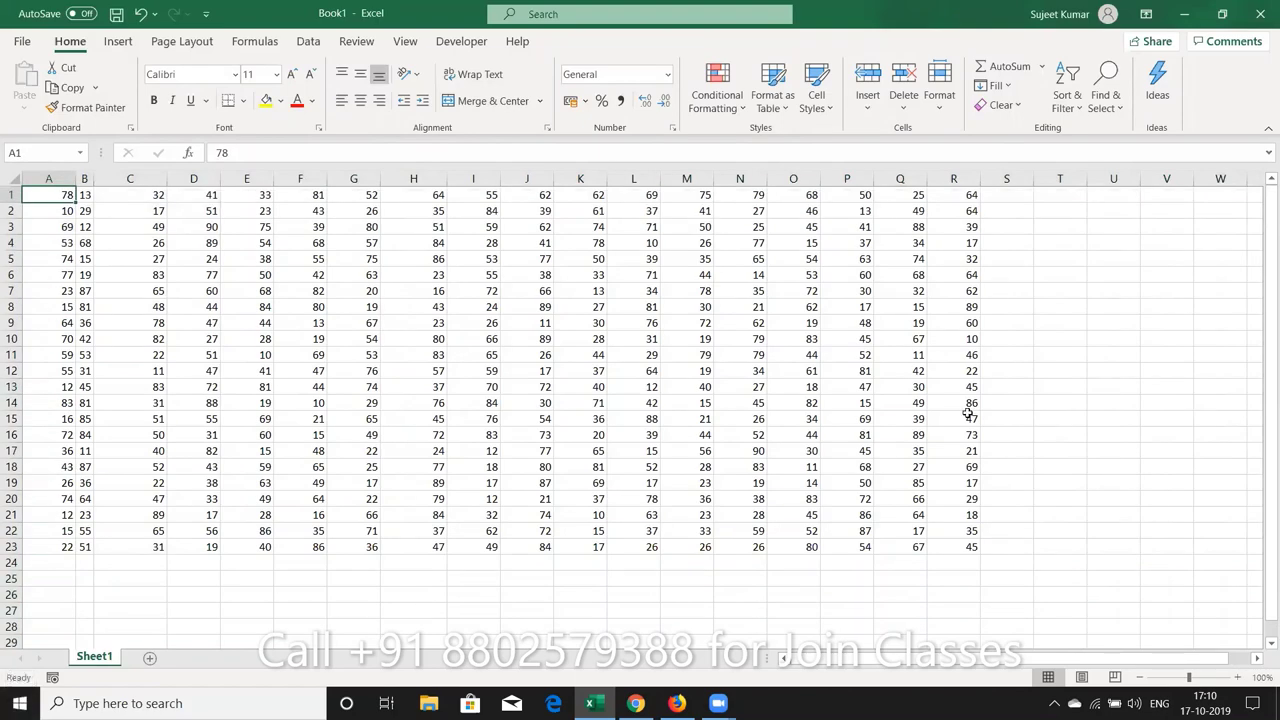
left_click_drag(848, 179, 950, 182)
left_click(866, 80)
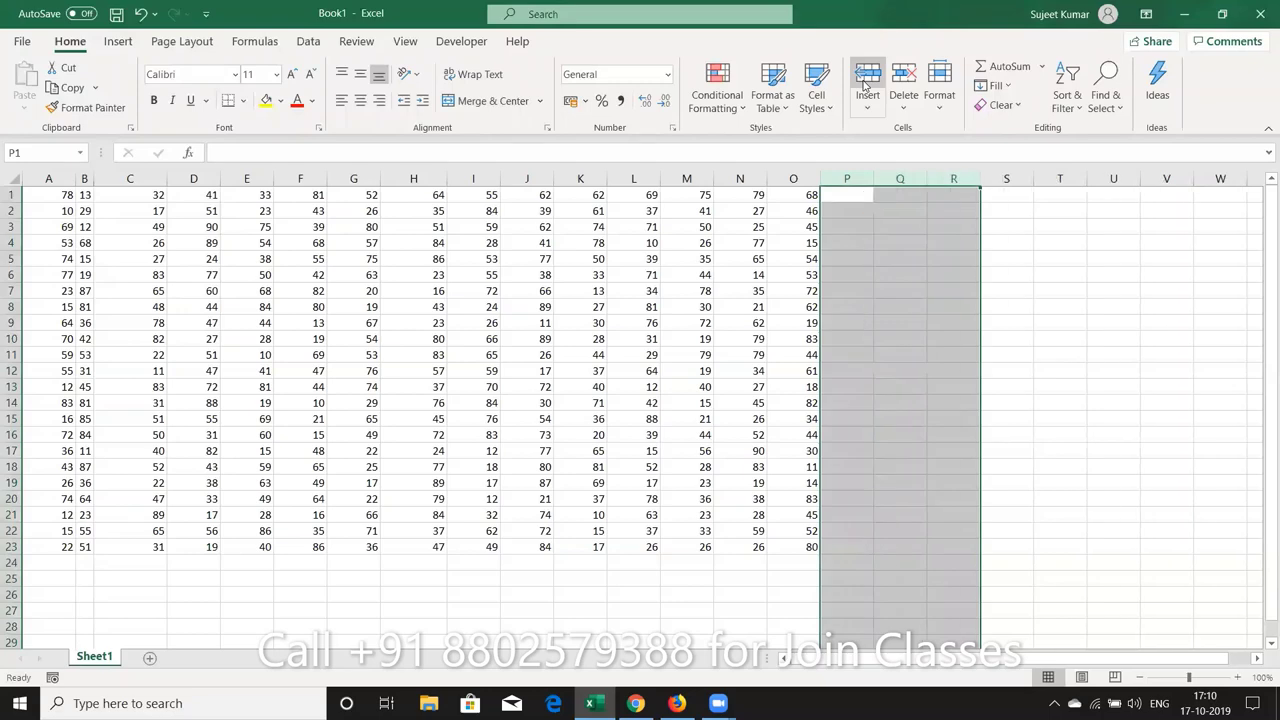
left_click(57, 194)
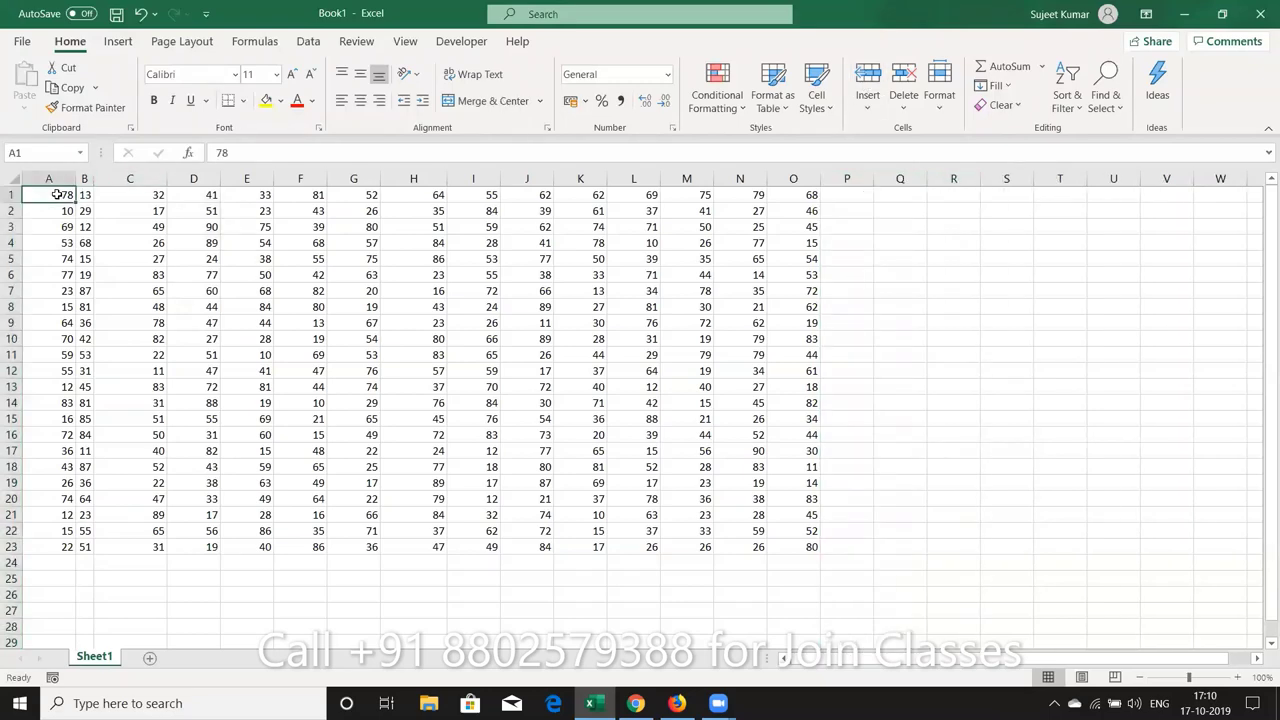
key("ctrl+a")
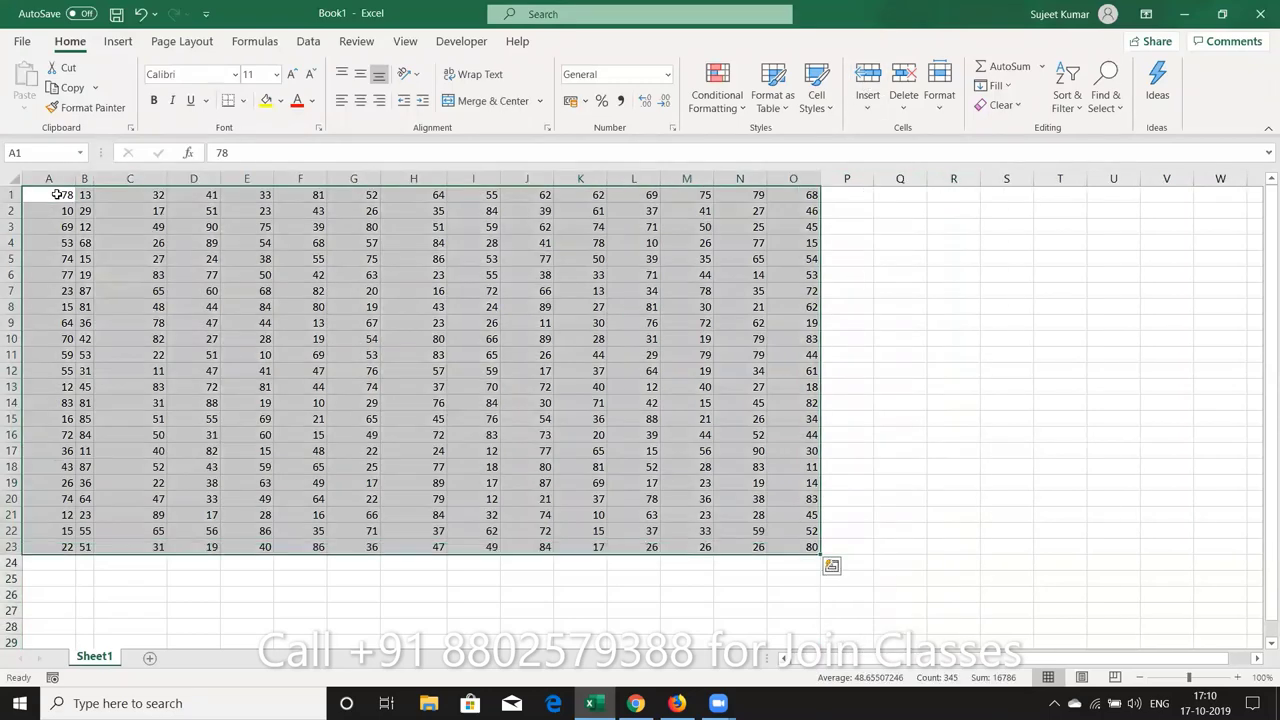
key("ctrl+q")
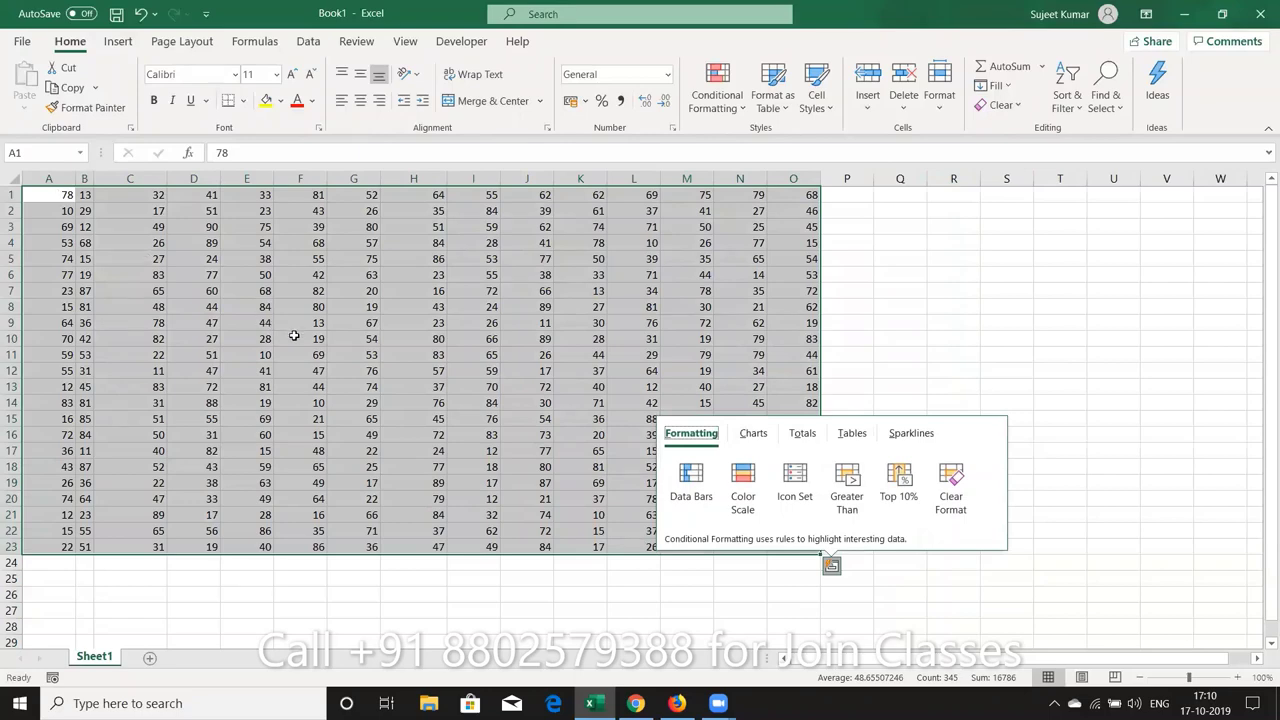
left_click(294, 336)
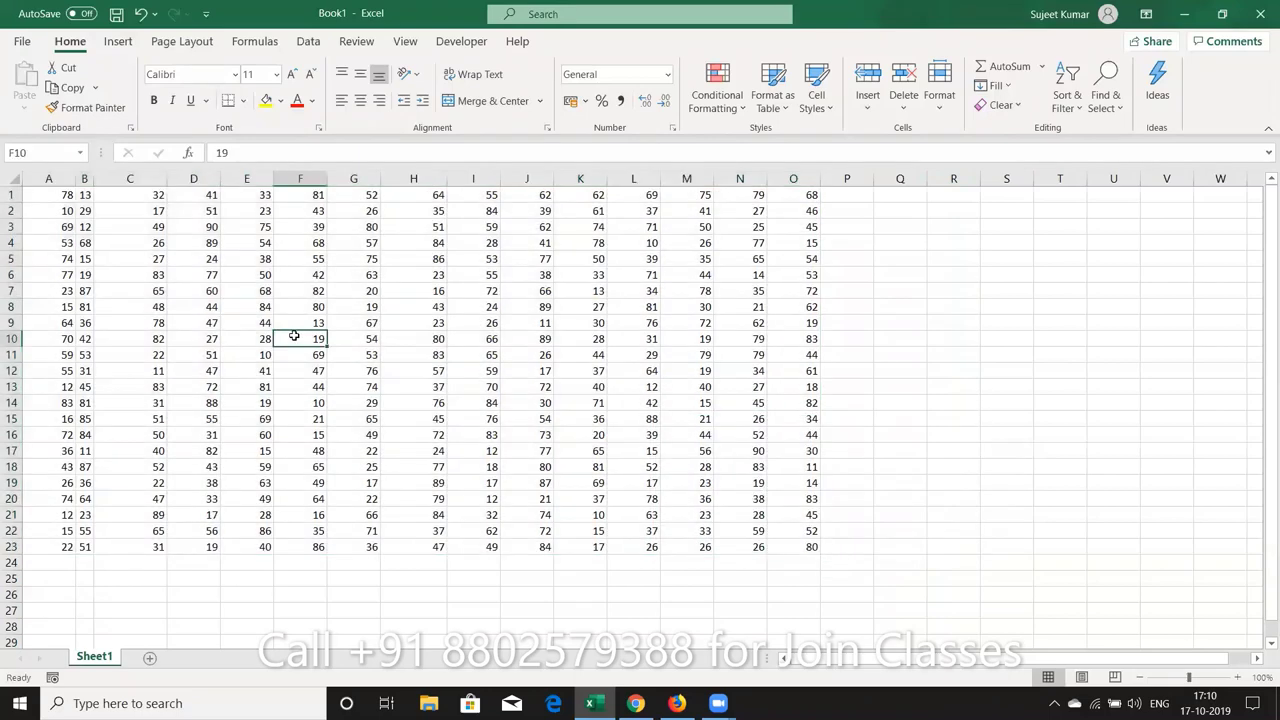
left_click(353, 291)
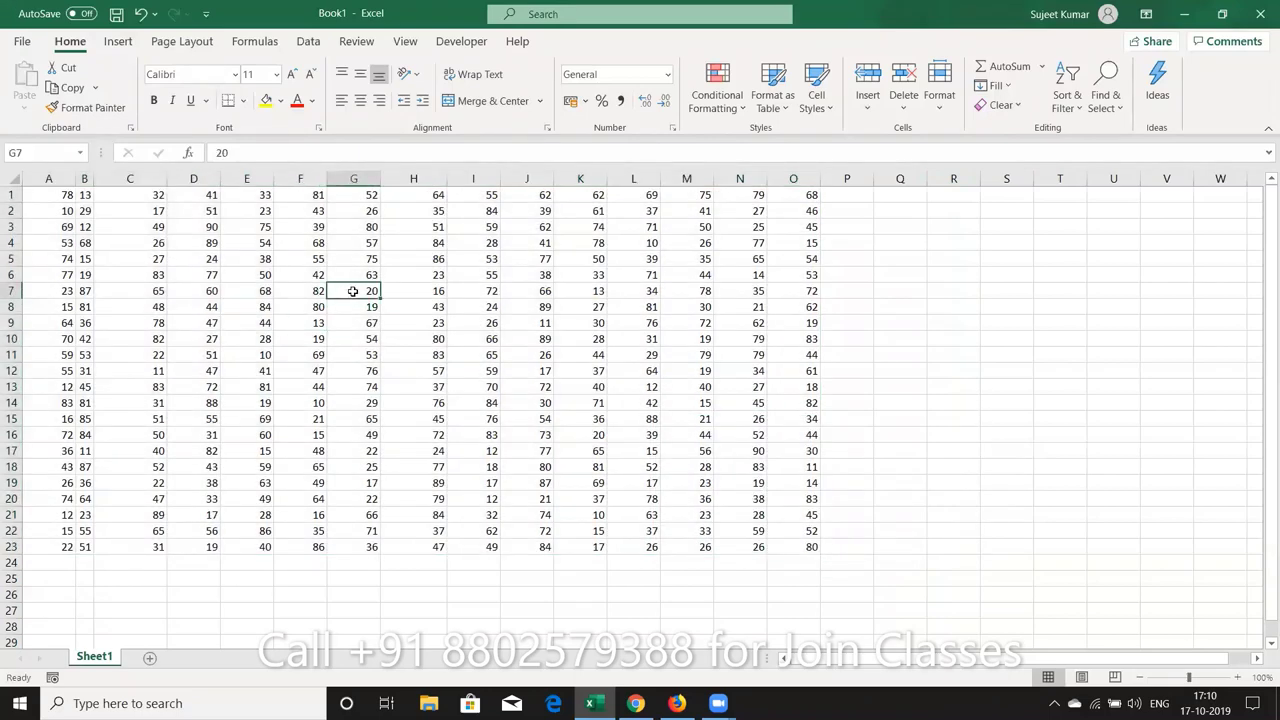
key("ctrl+a")
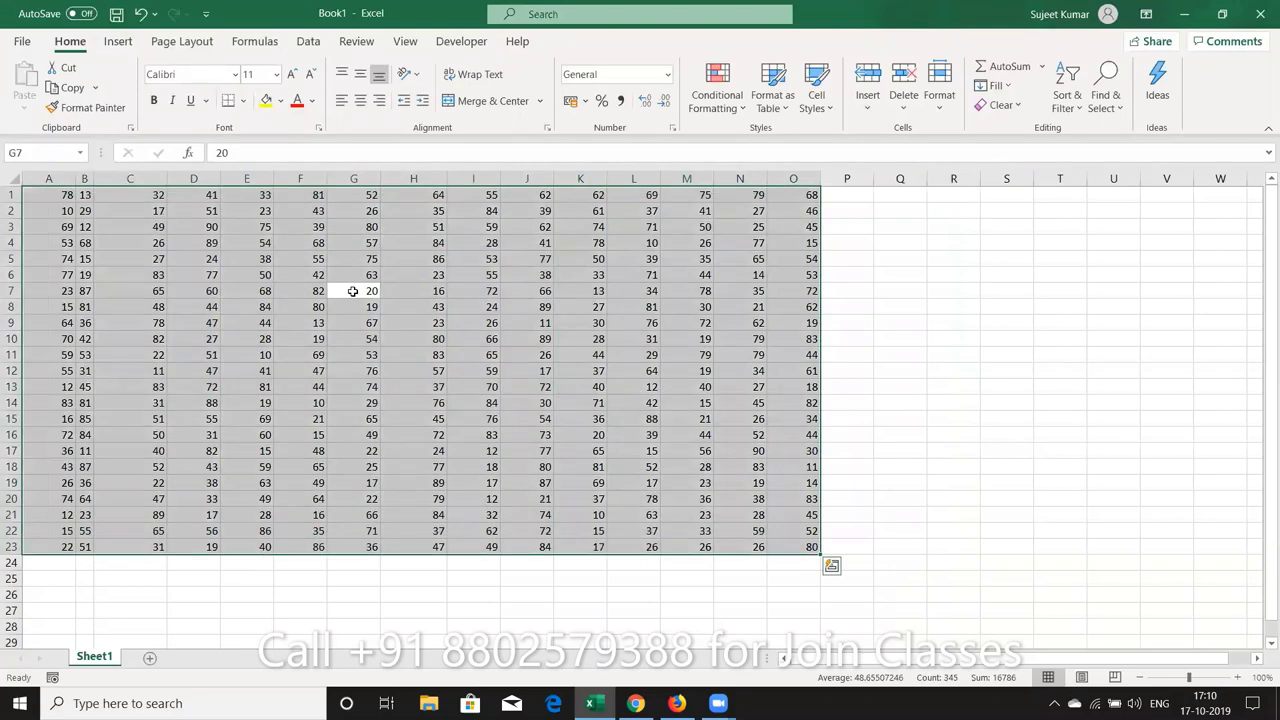
left_click(250, 258)
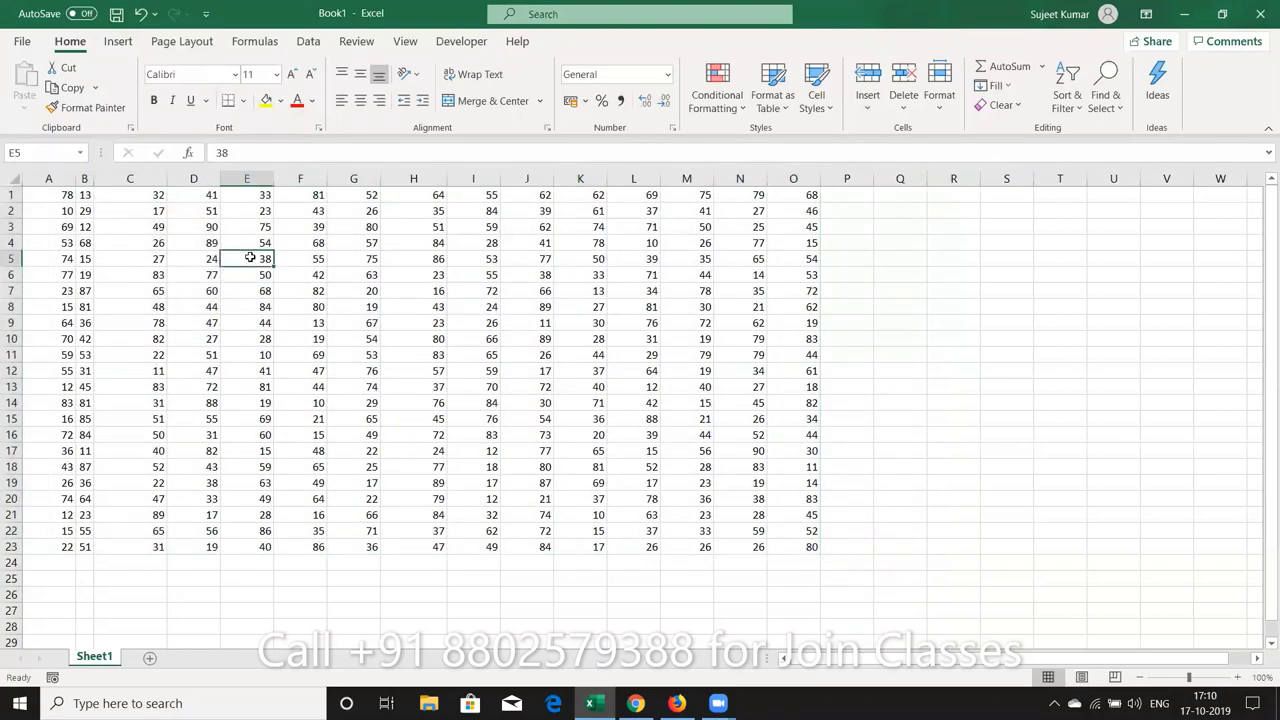
key("ctrl+a")
key("ctrl+a")
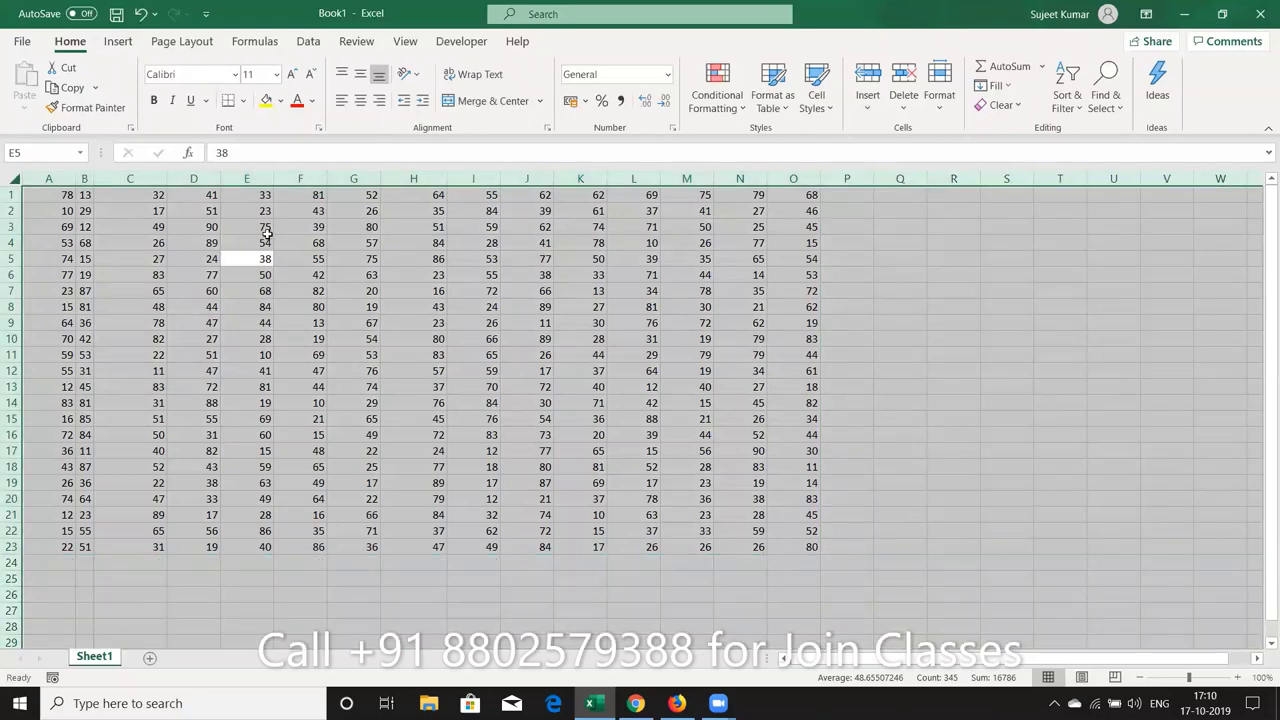
left_click(267, 241)
key("ctrl+a")
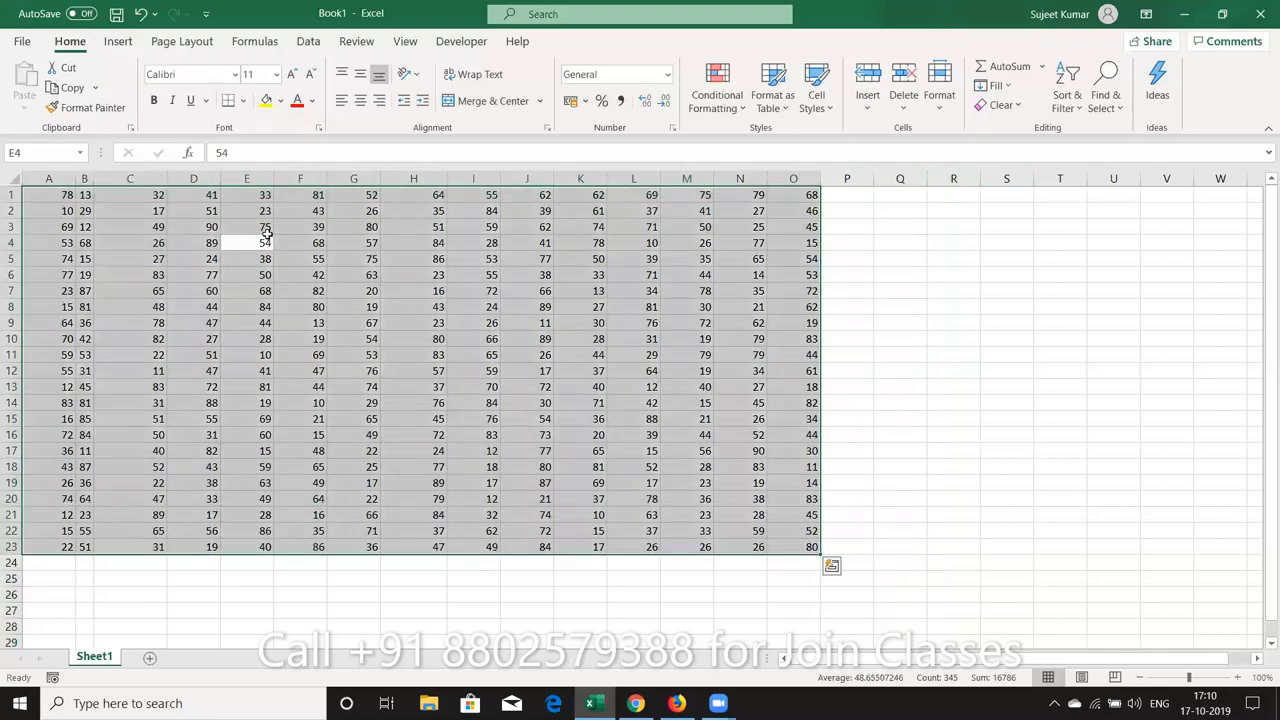
left_click(311, 288)
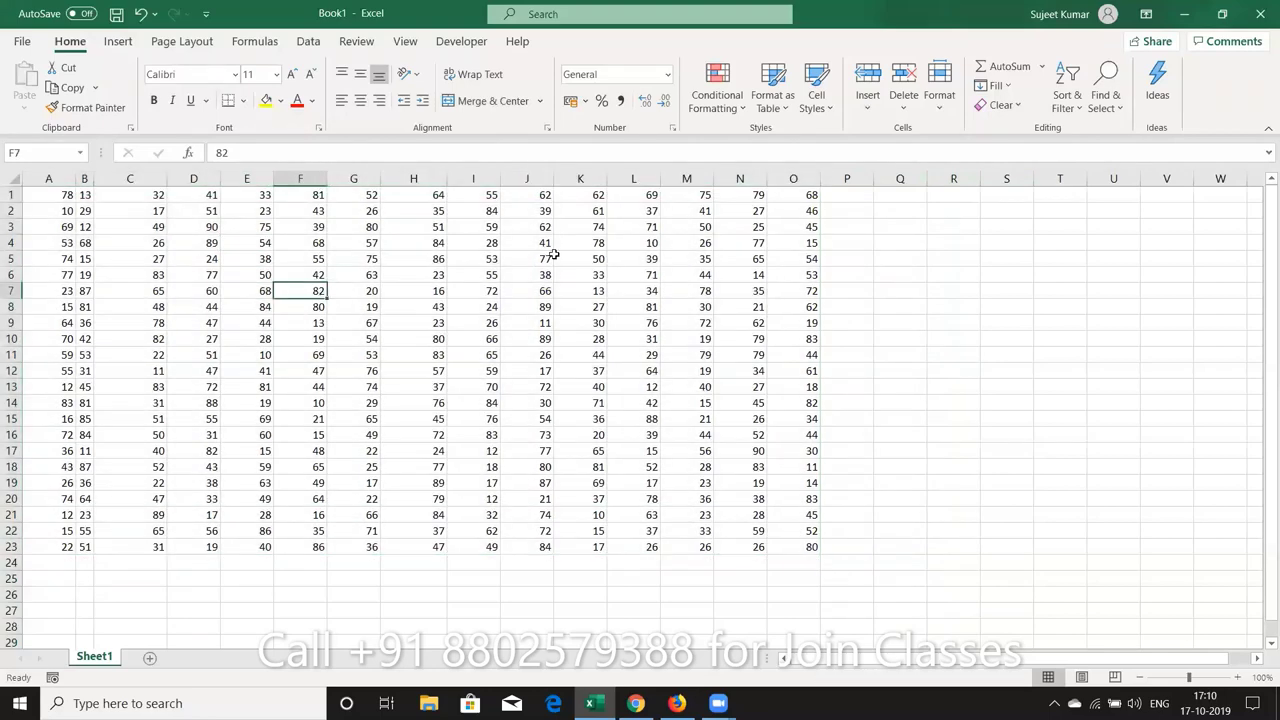
- Use Go To Special with Current region to select the A1:O23 number block
left_click(1112, 117)
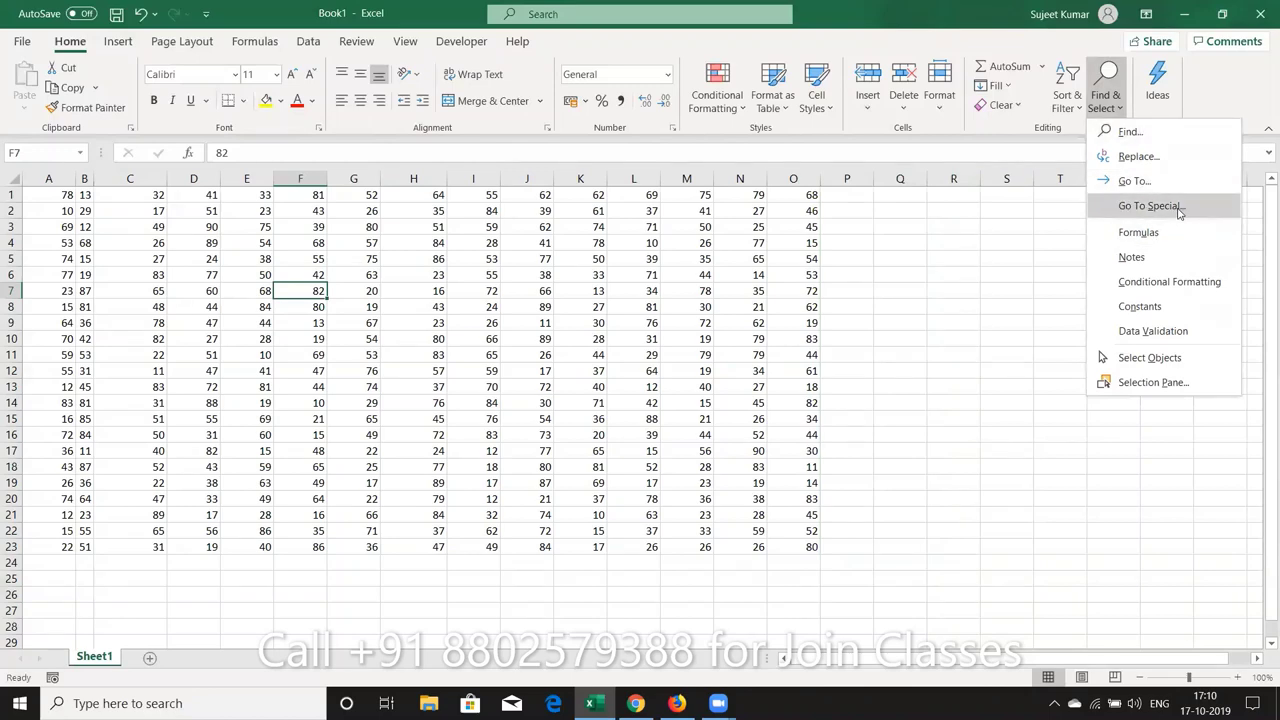
left_click(1178, 206)
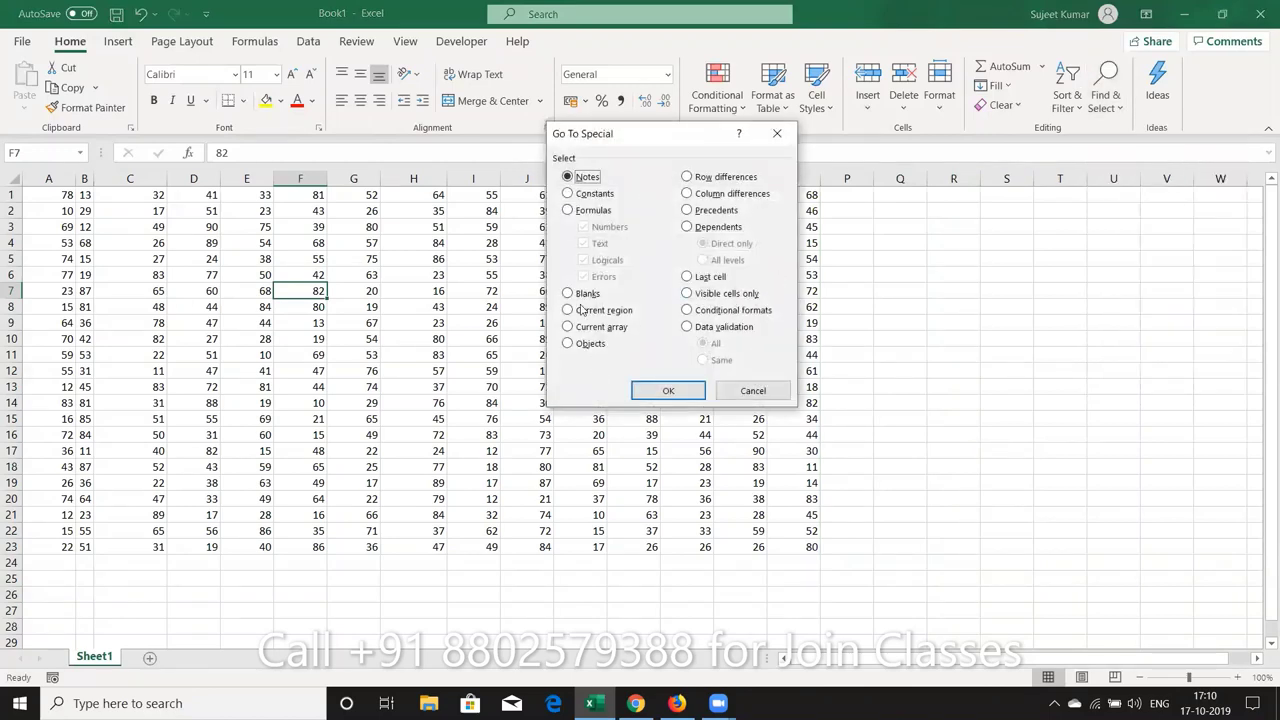
left_click(582, 313)
left_click(665, 392)
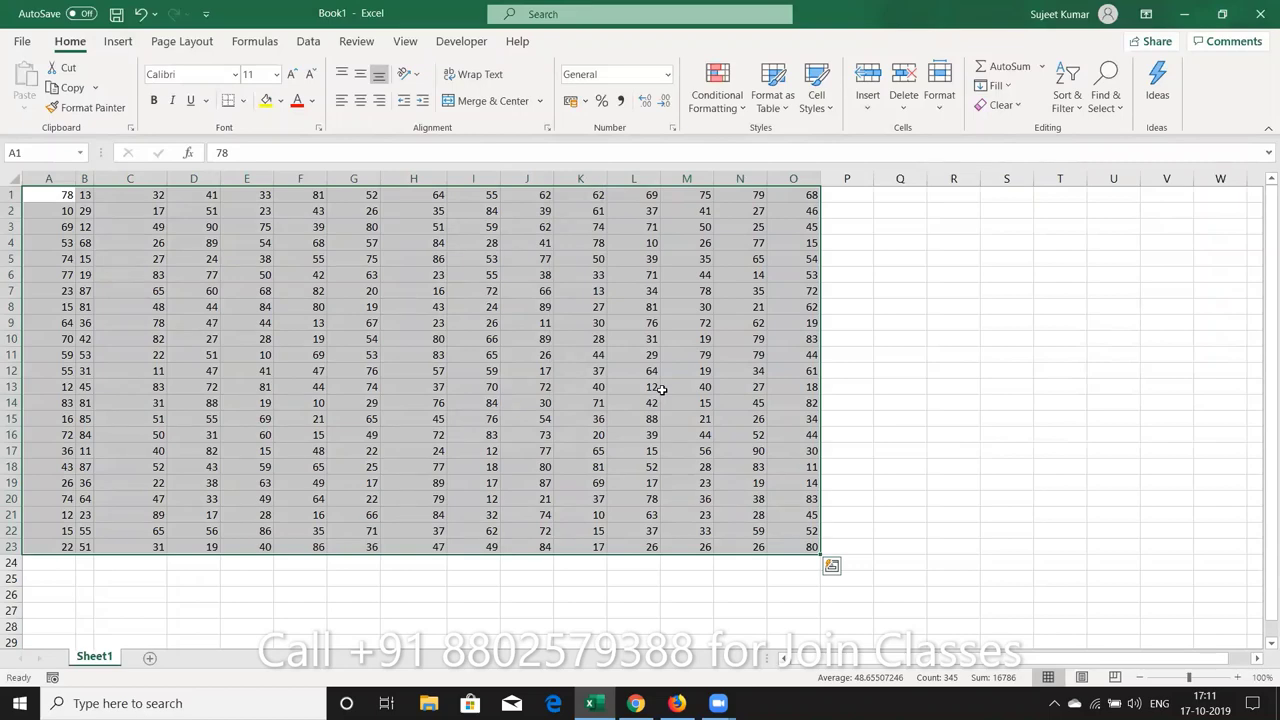
left_click(10, 322)
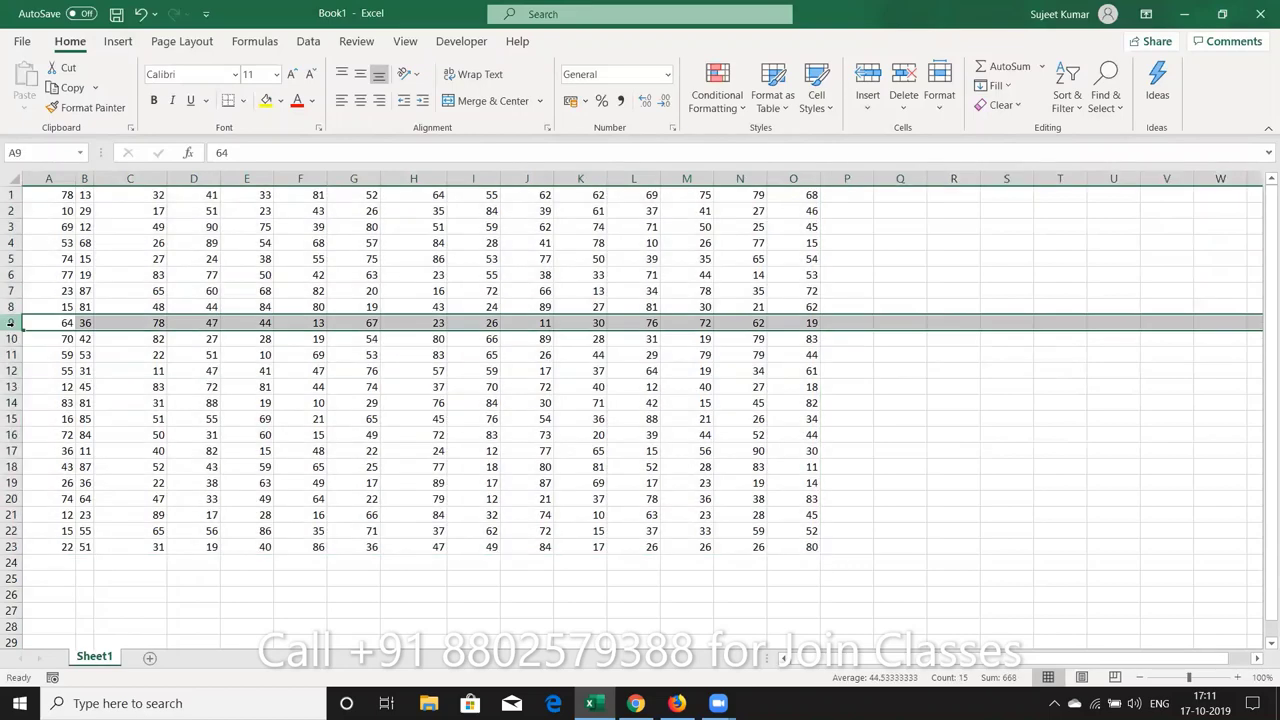
key("ctrl+shift+equal")
key("Up")
key("Up")
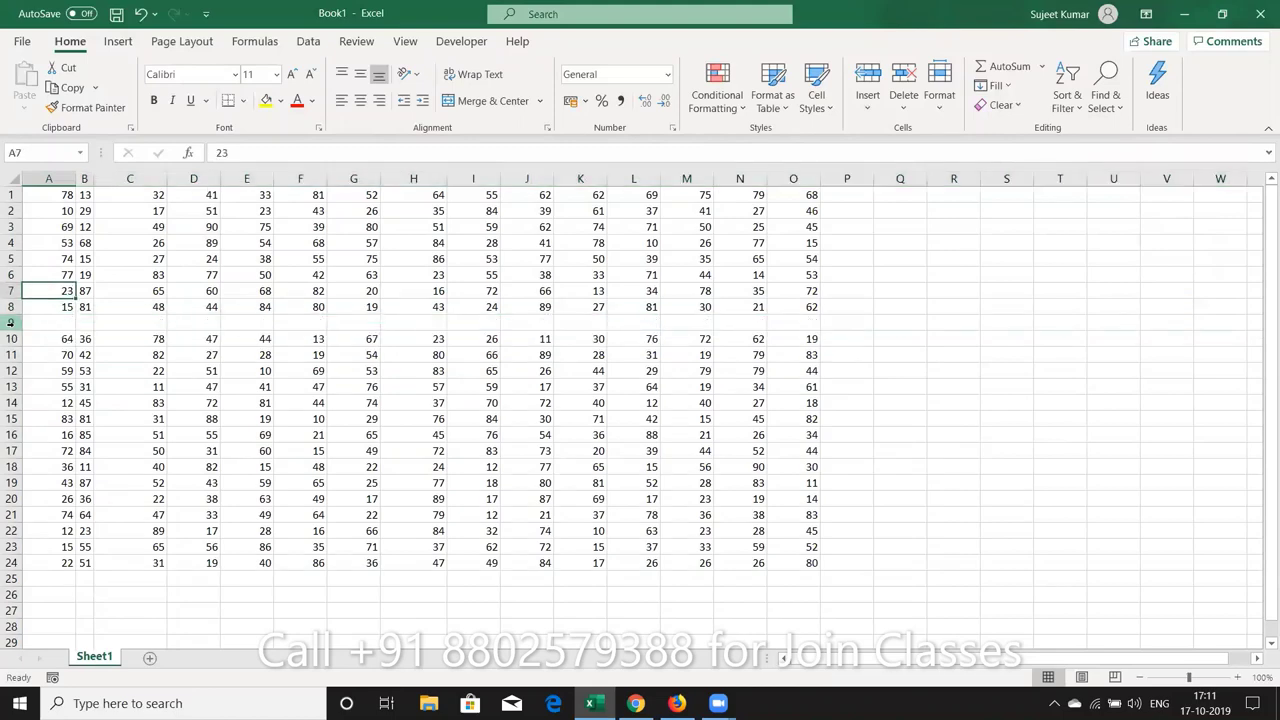
key("Up")
key("Up")
key("Up")
key("Up")
key("Up")
key("Up")
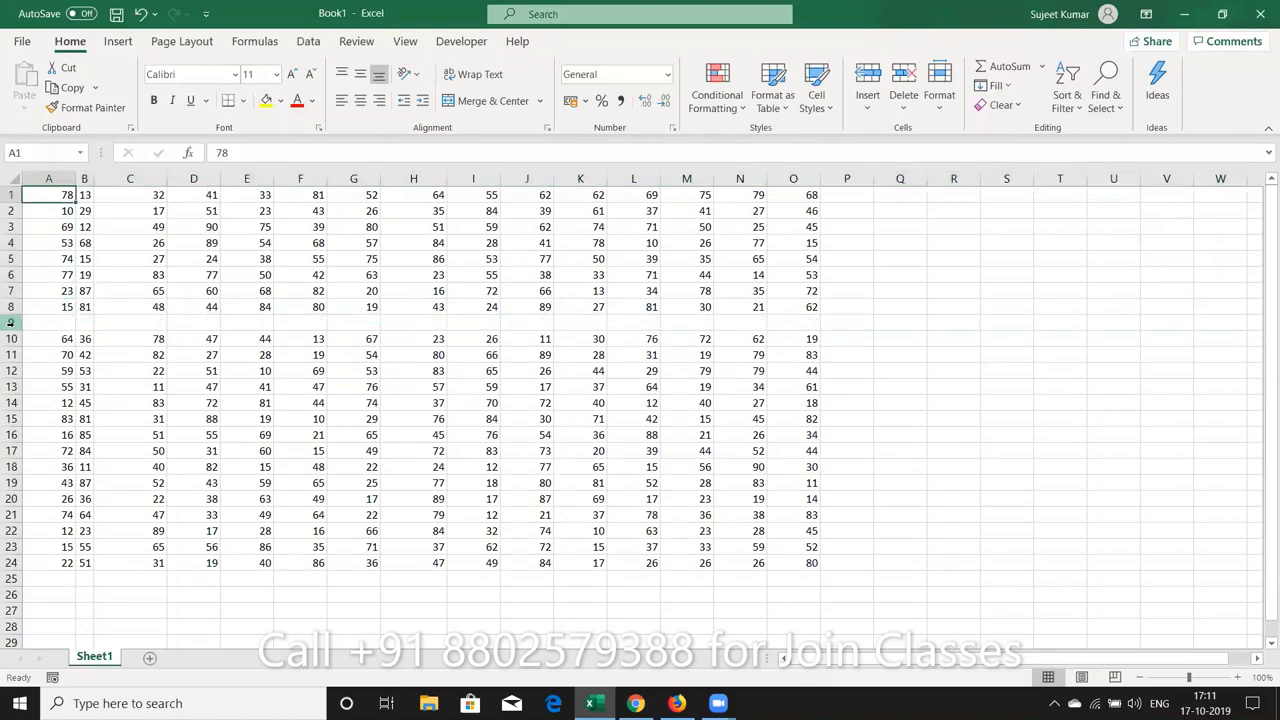
key("ctrl+a")
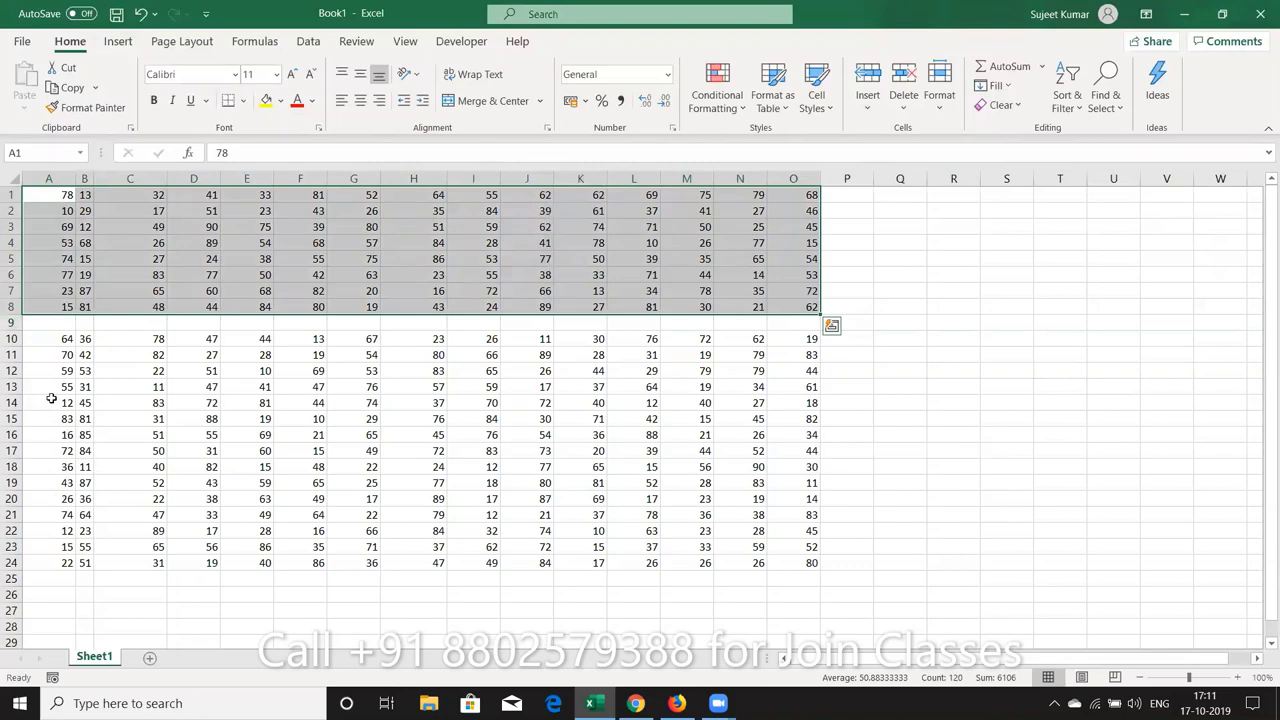
left_click(64, 370)
key("ctrl+a")
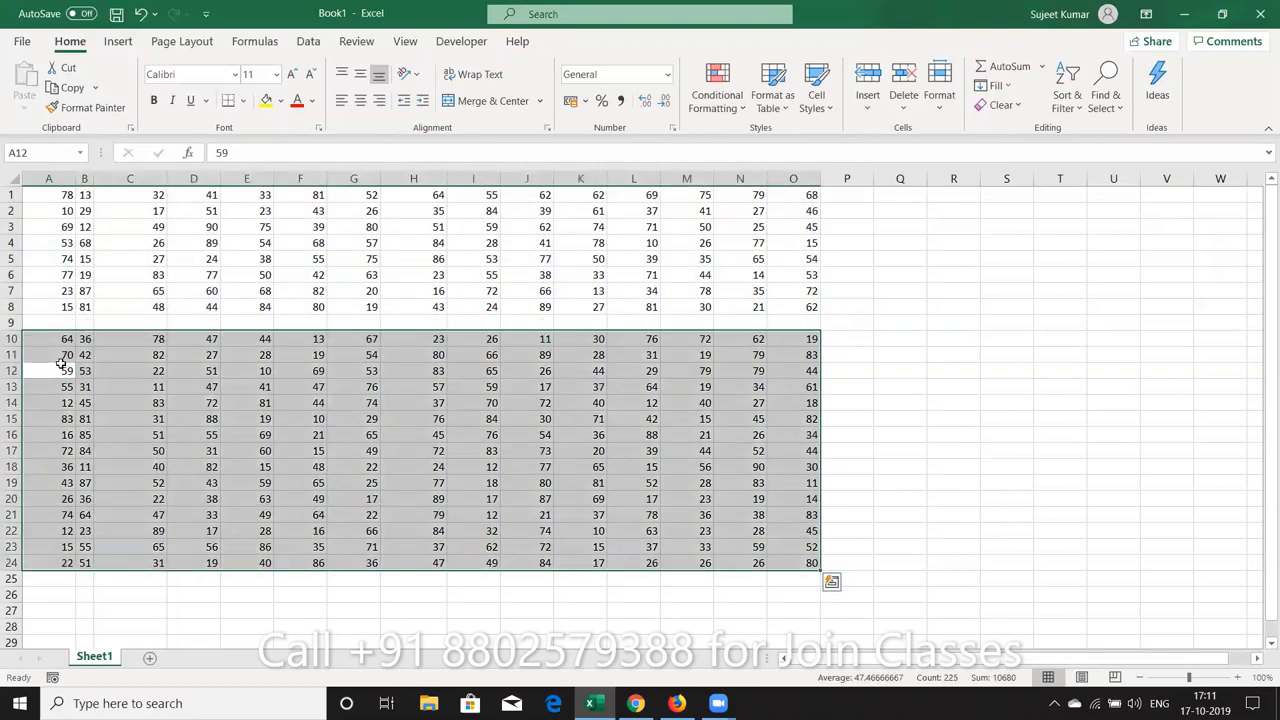
left_click(147, 242)
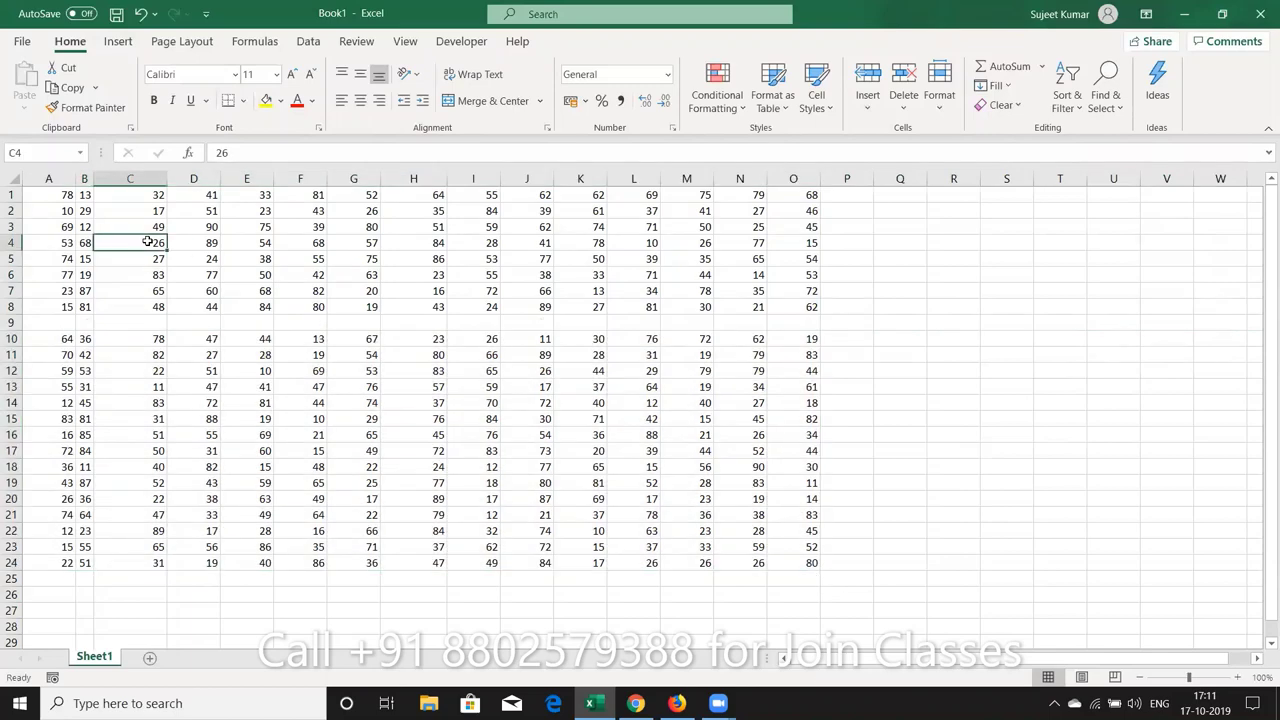
key("ctrl+z")
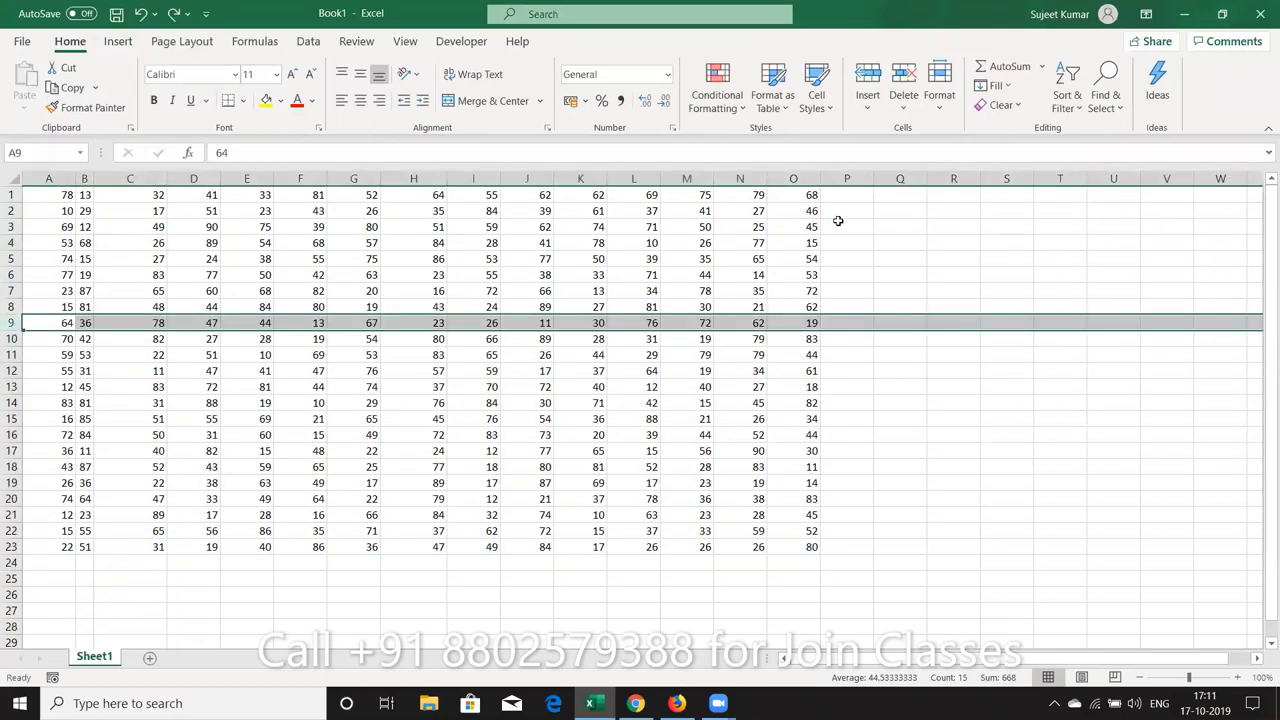
- Enter the letter a in cells P3, Q5 and R3
left_click(838, 226)
type("a")
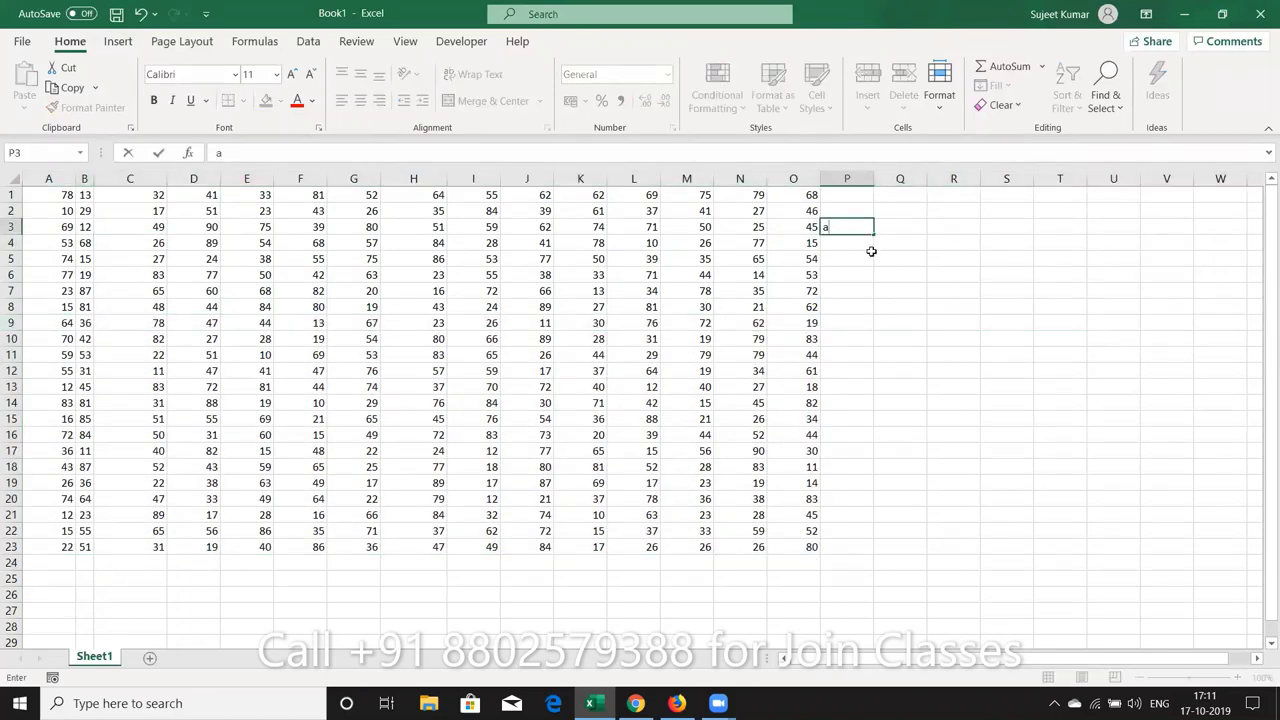
left_click(872, 256)
left_click(891, 257)
type("a")
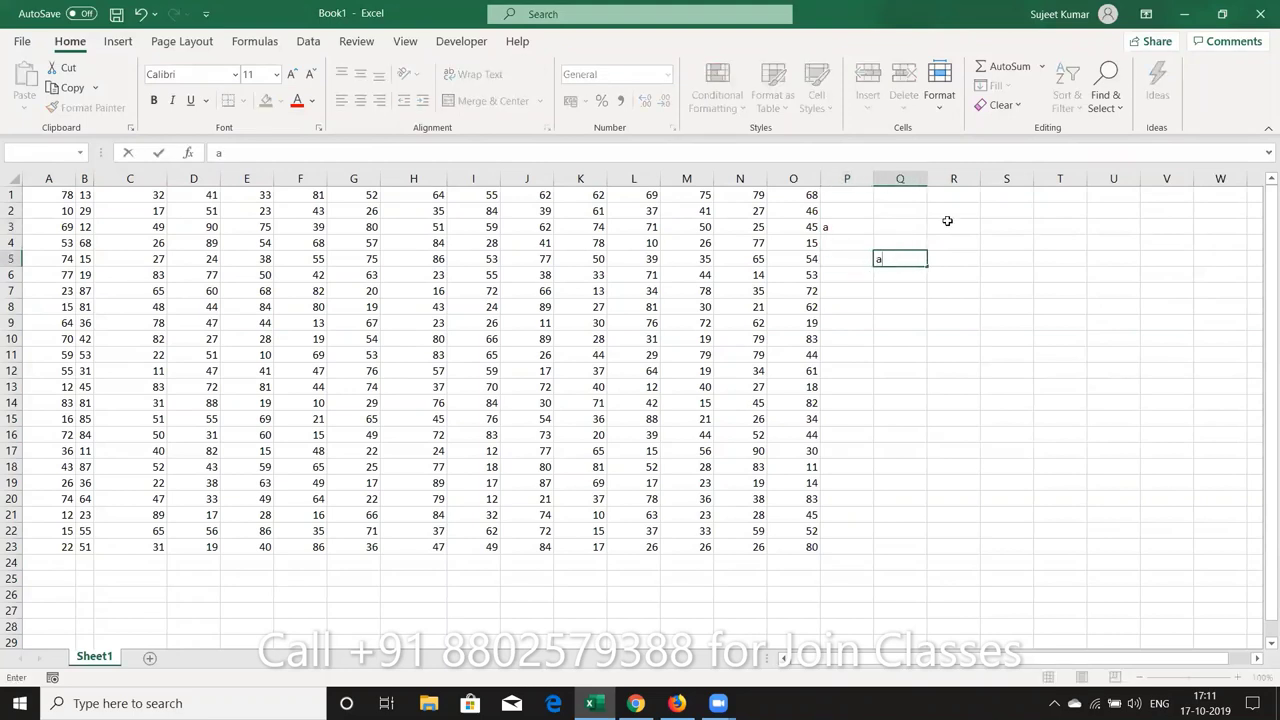
left_click(947, 220)
type("a")
key("Return")
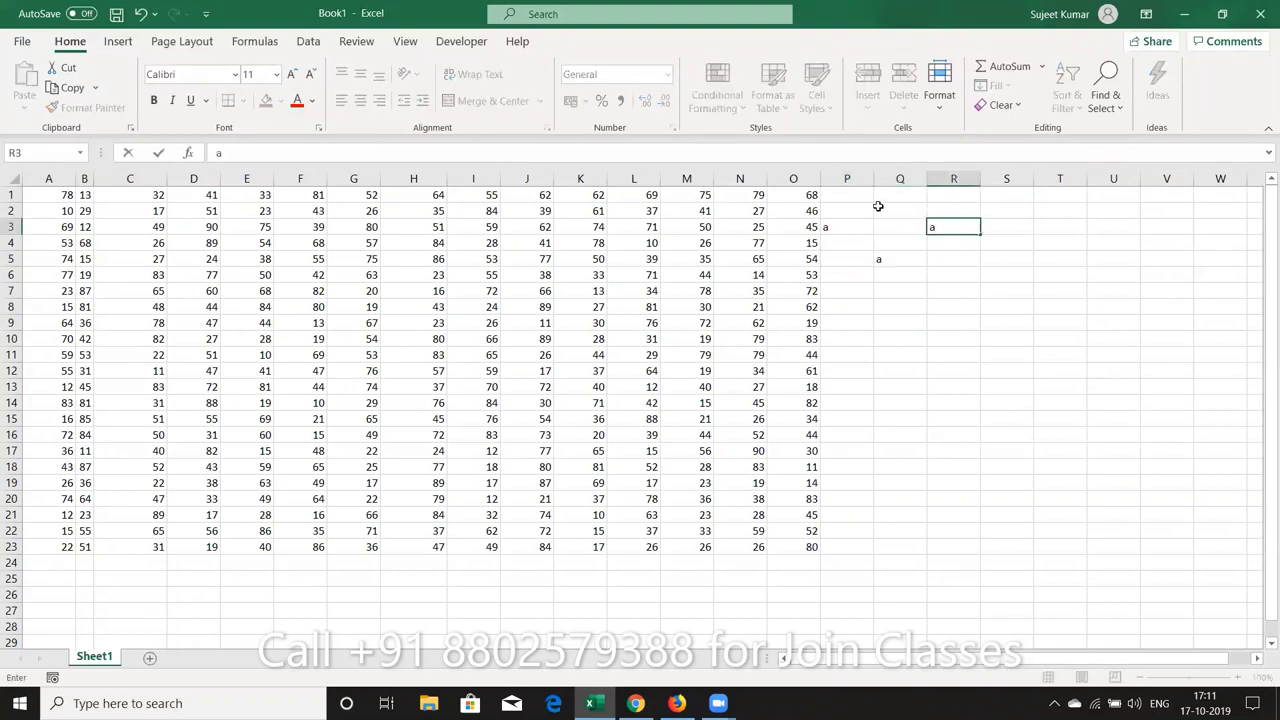
- Select the current region through column R, widen column B, and return to A1
left_click(727, 227)
key("ctrl+a")
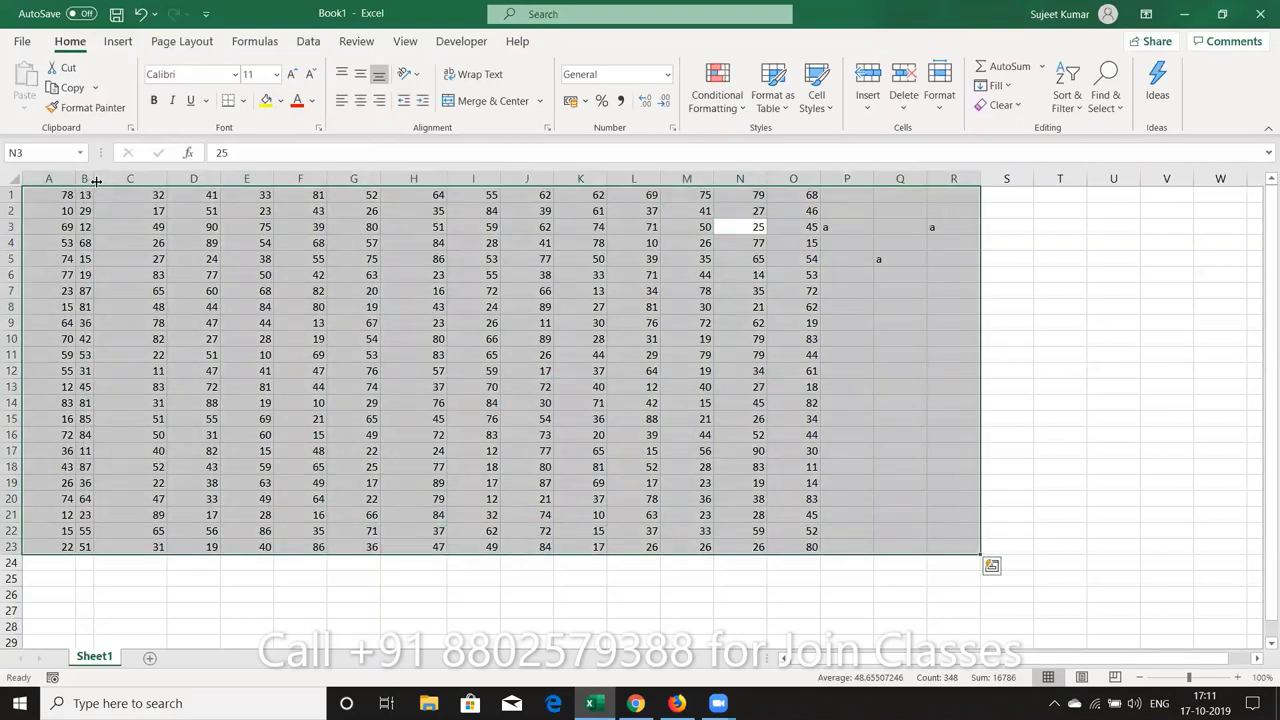
left_click_drag(95, 180, 115, 180)
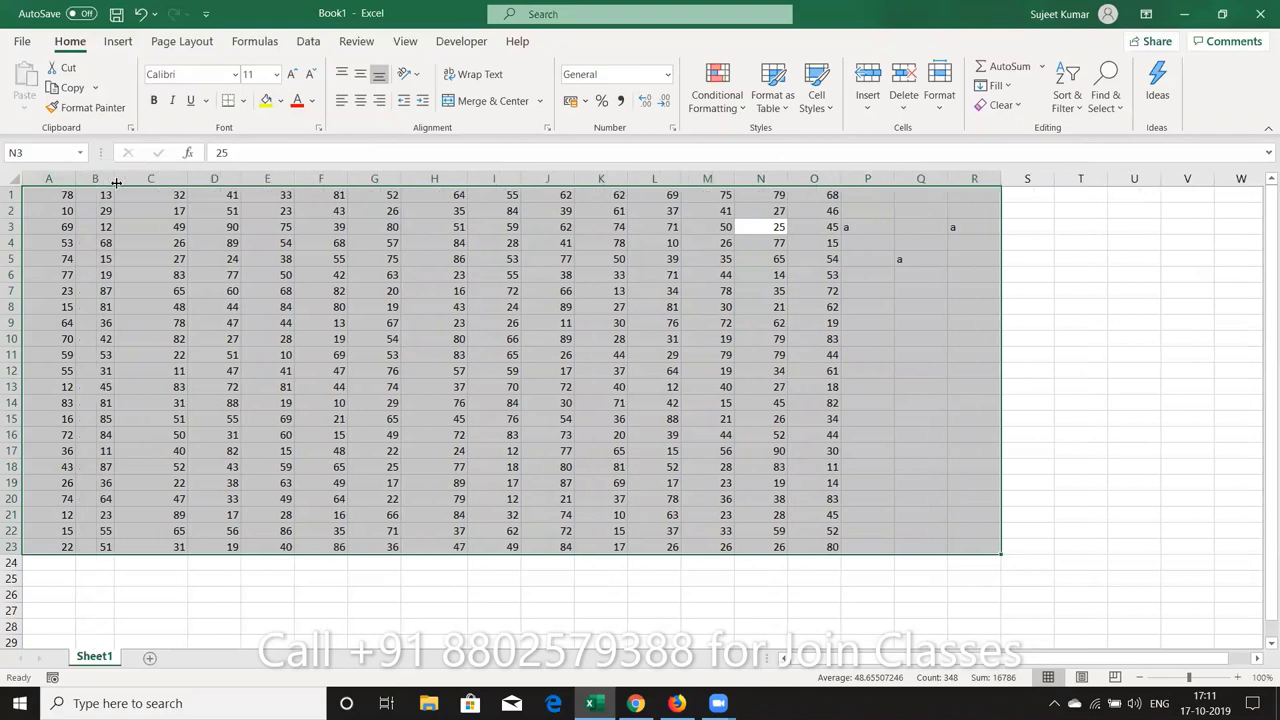
left_click(61, 192)
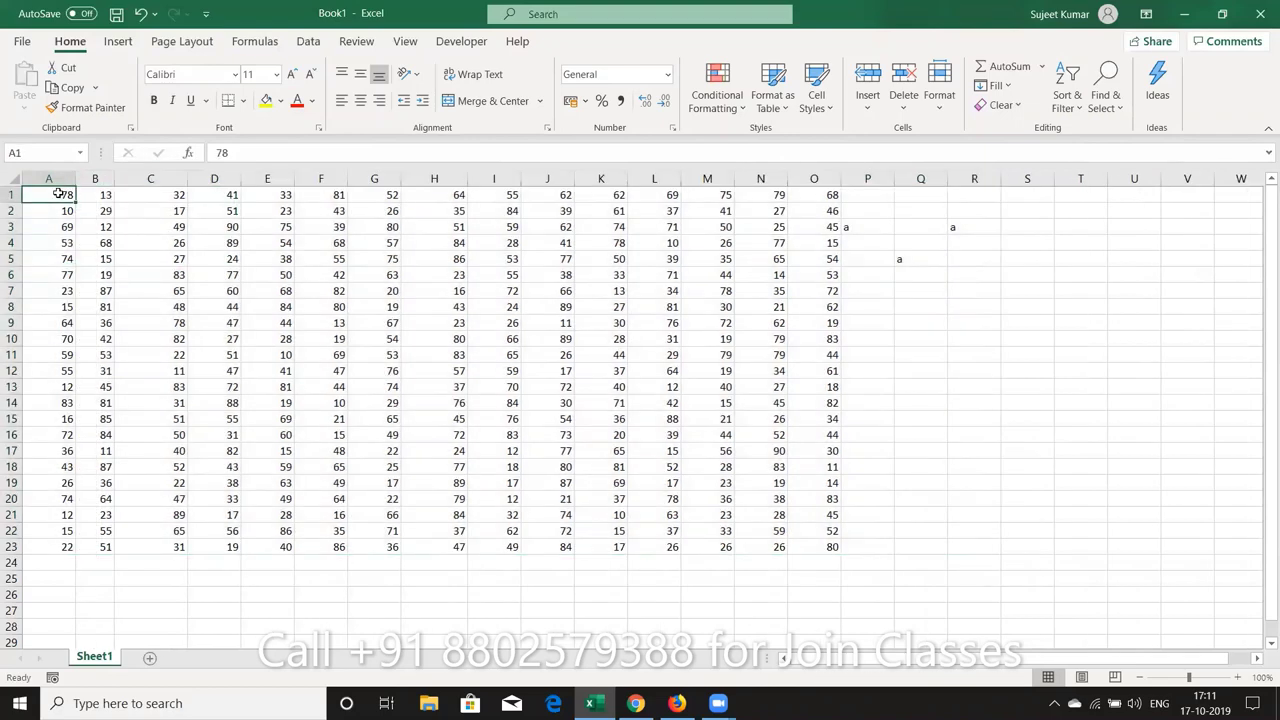
key("Right")
key("Left")
key("ctrl+Right")
key("ctrl+Down")
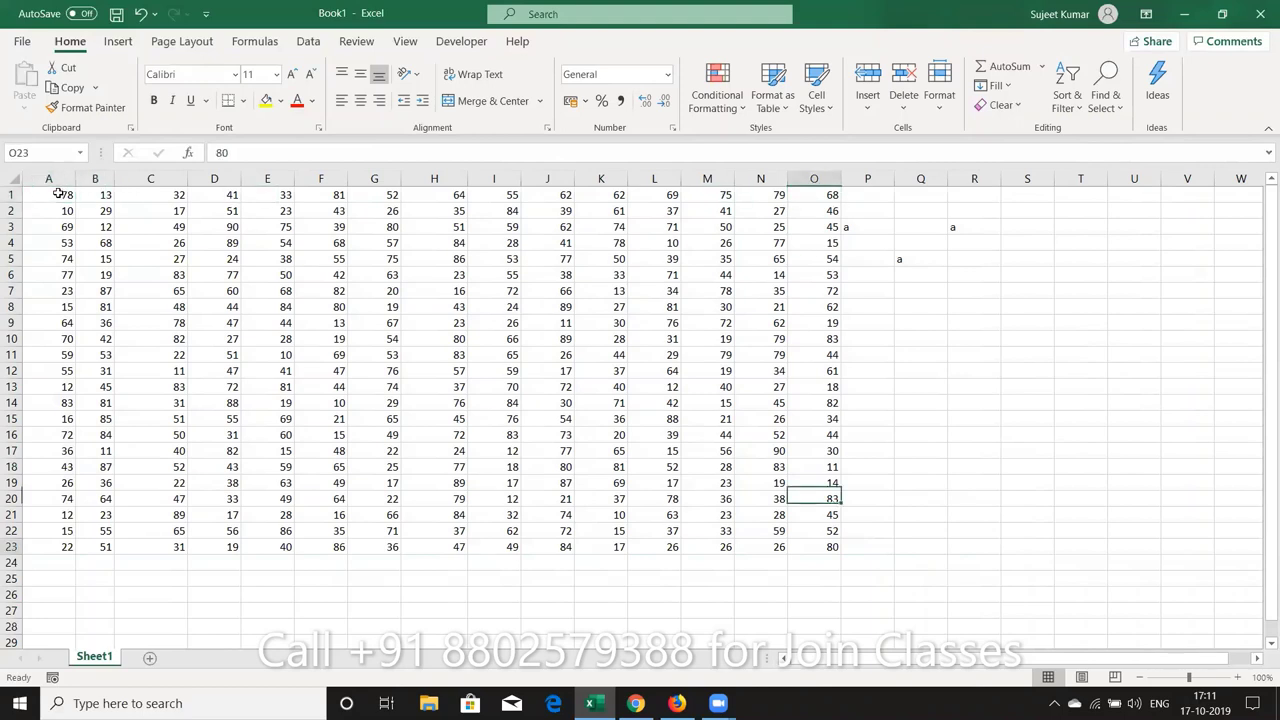
key("ctrl+Left")
key("ctrl+Up")
key("ctrl+Right")
key("ctrl+Down")
key("ctrl+Left")
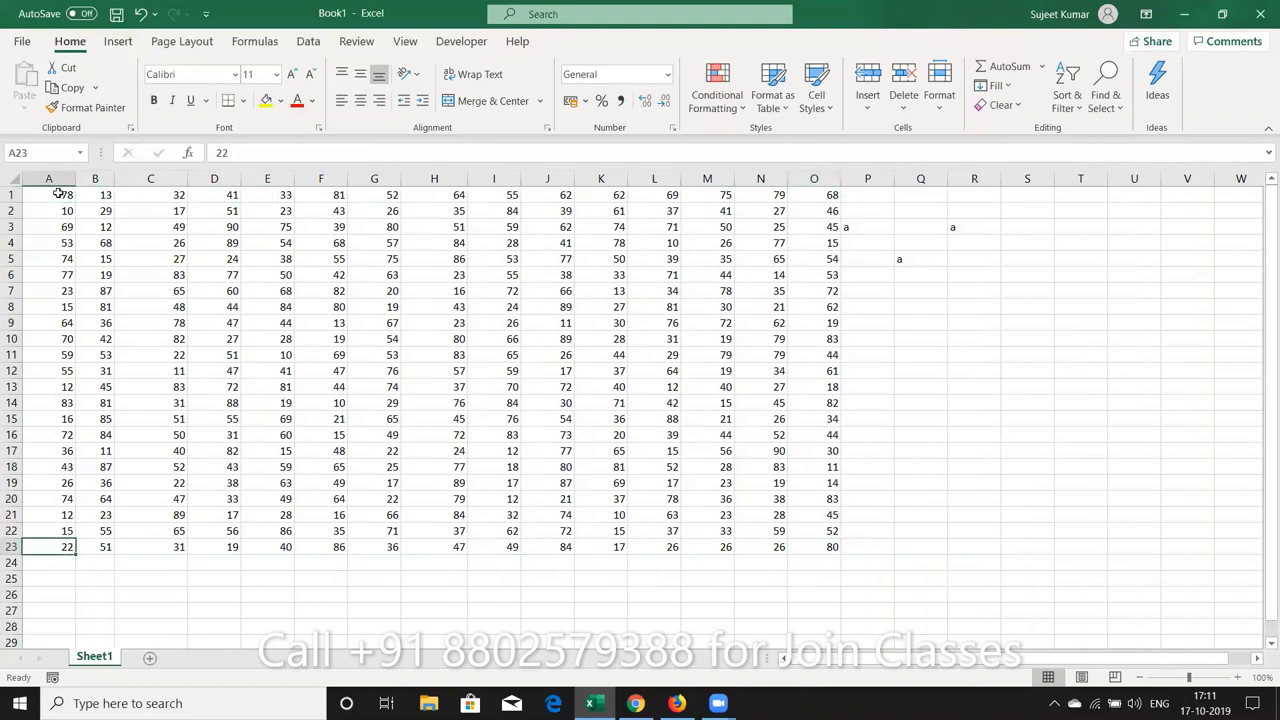
key("ctrl+Up")
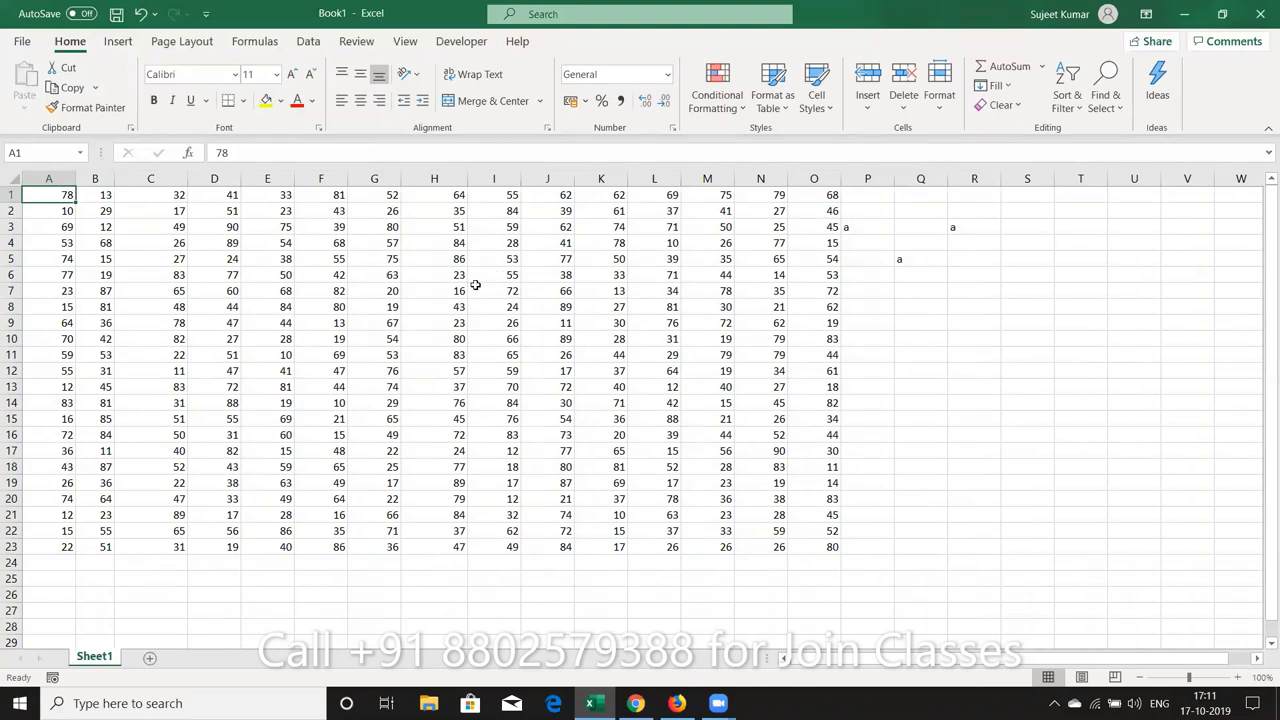
key("ctrl+Right")
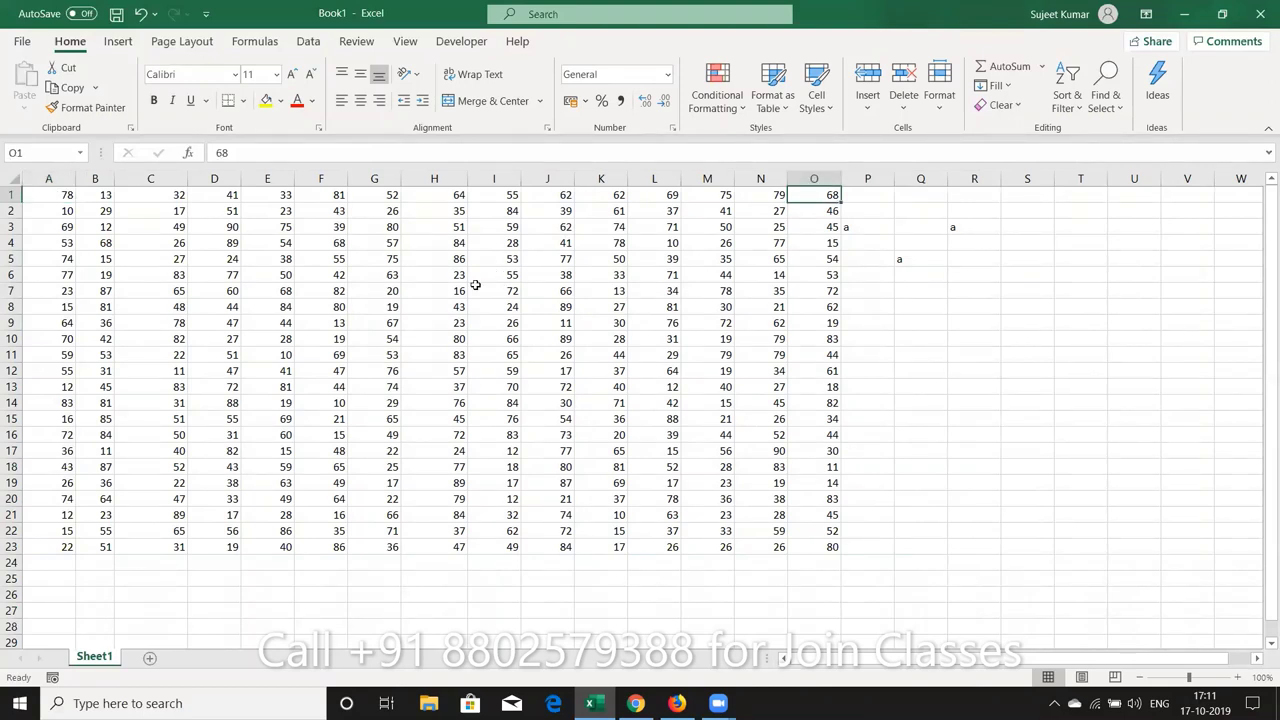
key("ctrl+Down")
key("ctrl+Left")
key("ctrl+Up")
key("ctrl+Right")
key("ctrl+Down")
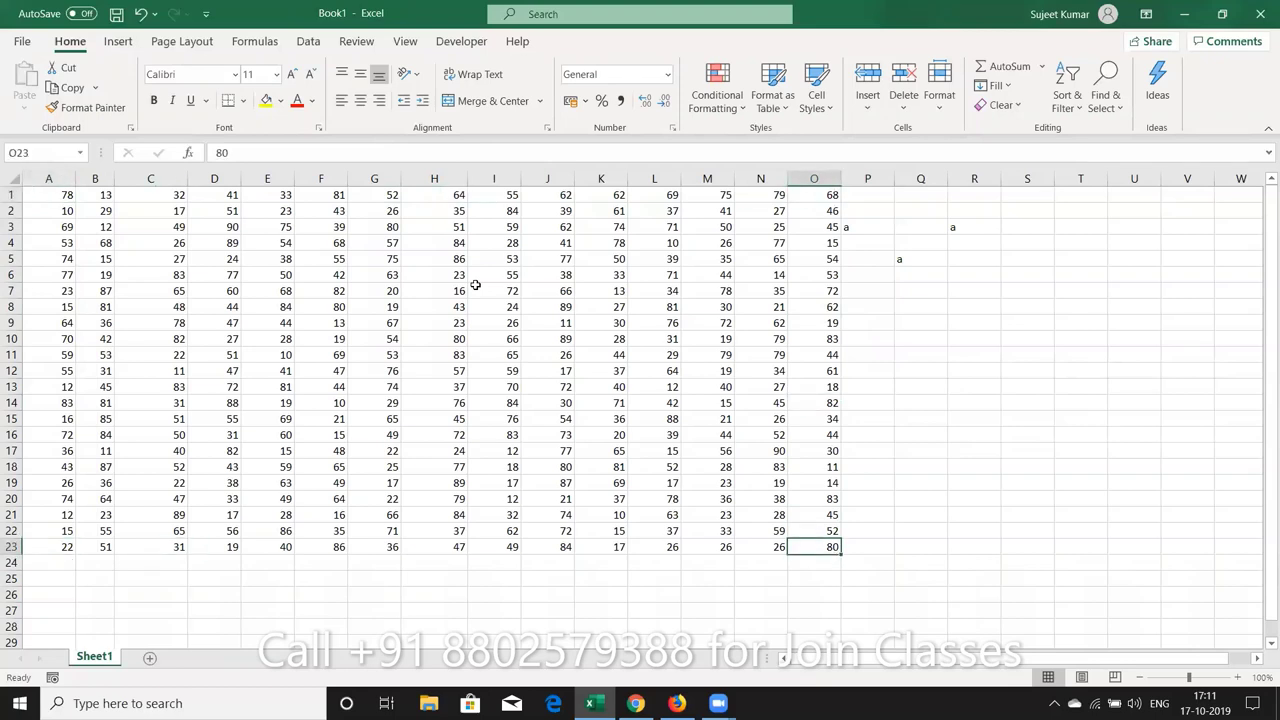
key("ctrl+Left")
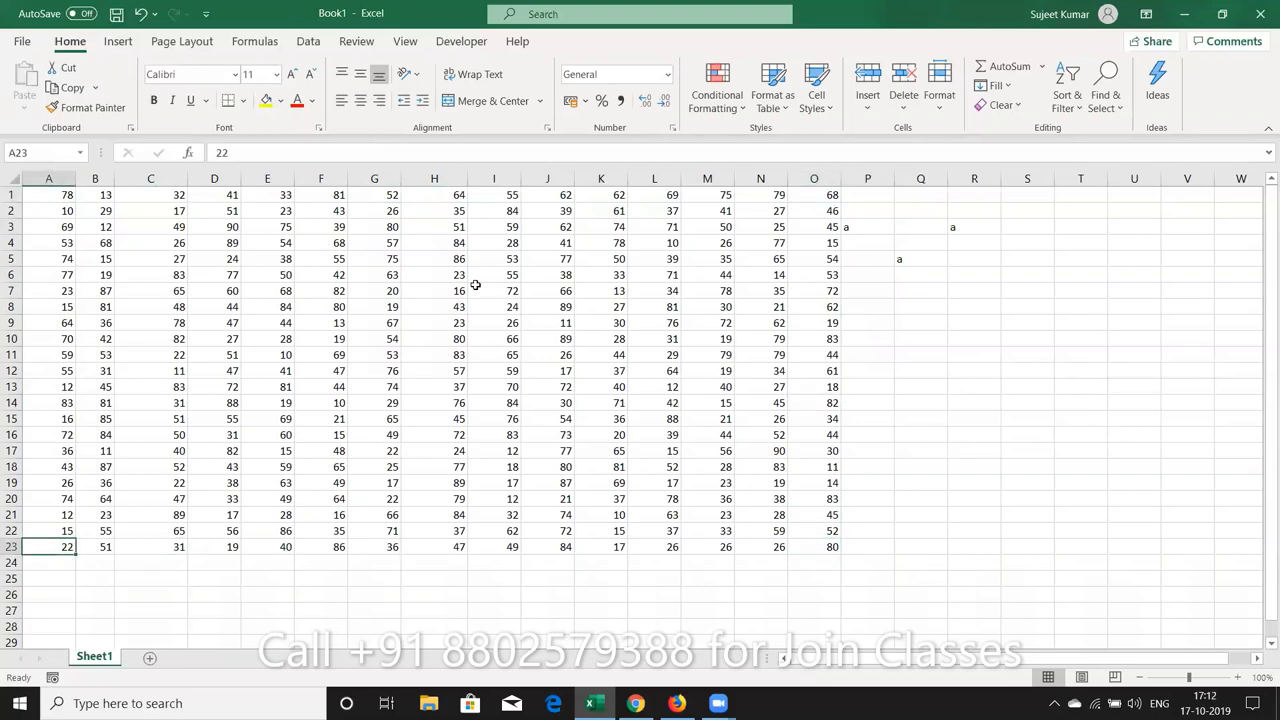
key("ctrl+Up")
key("ctrl+Down")
key("ctrl+Up")
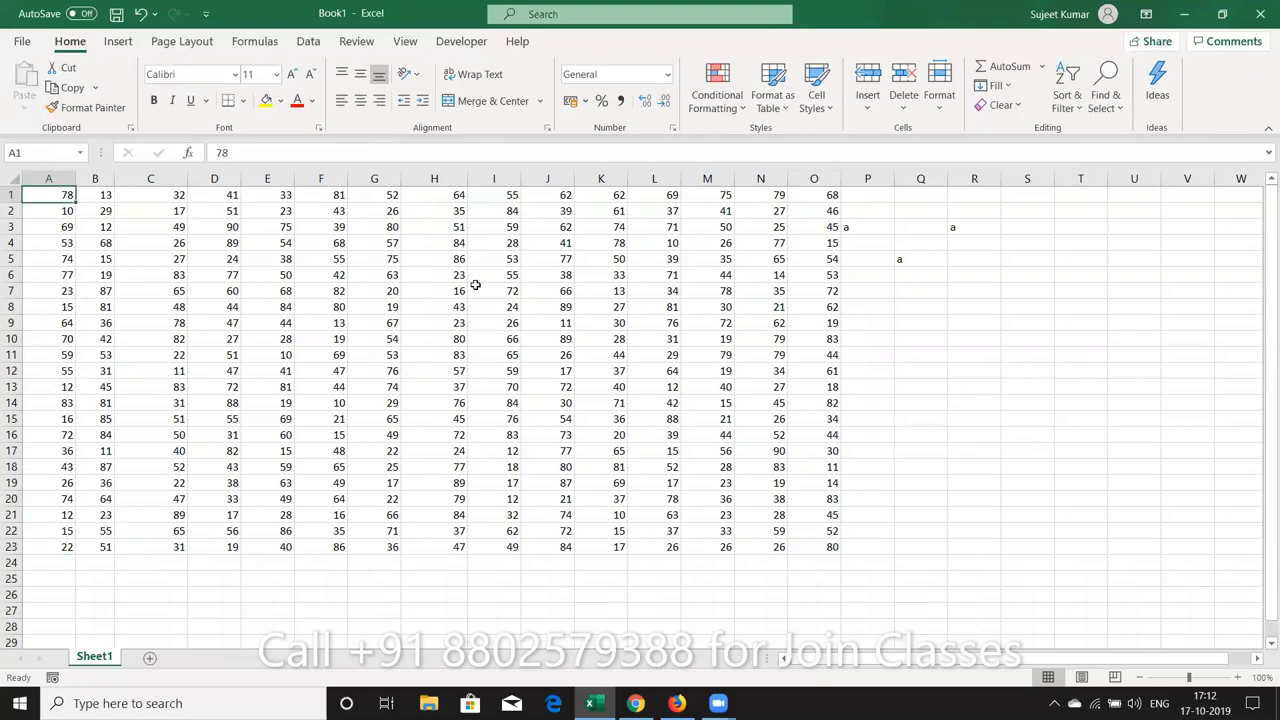
key("ctrl+Down")
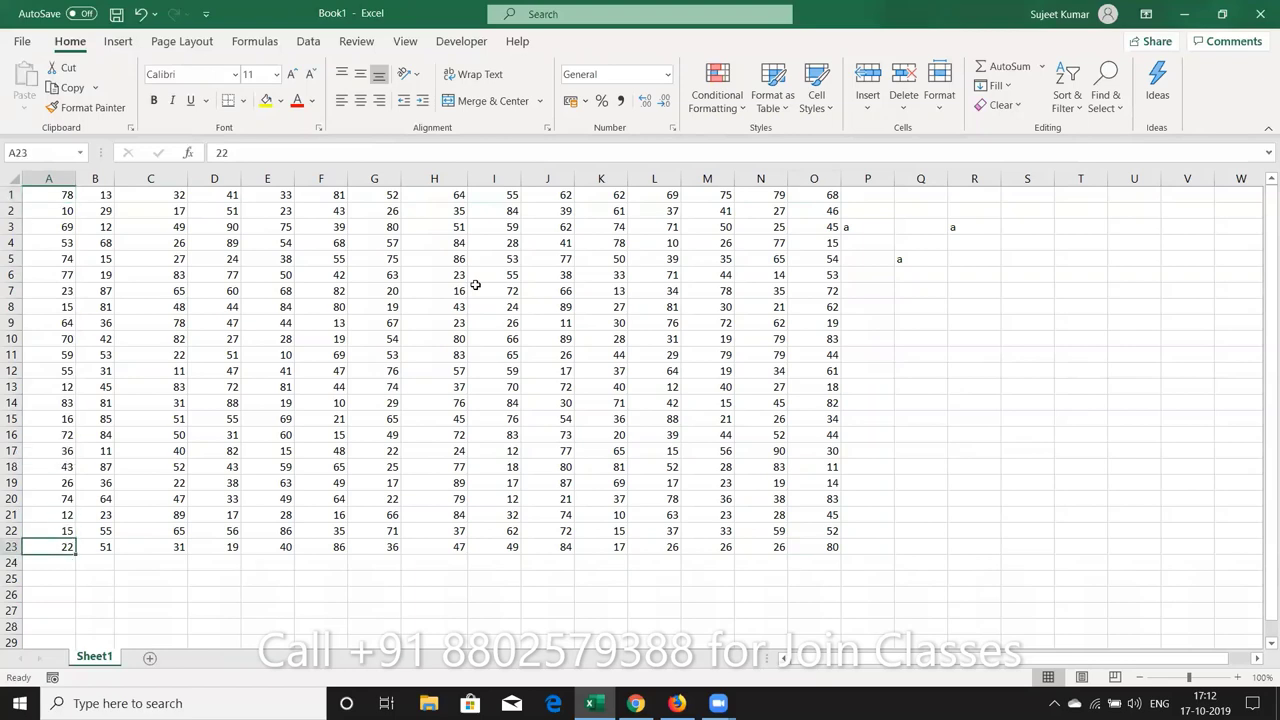
key("Up")
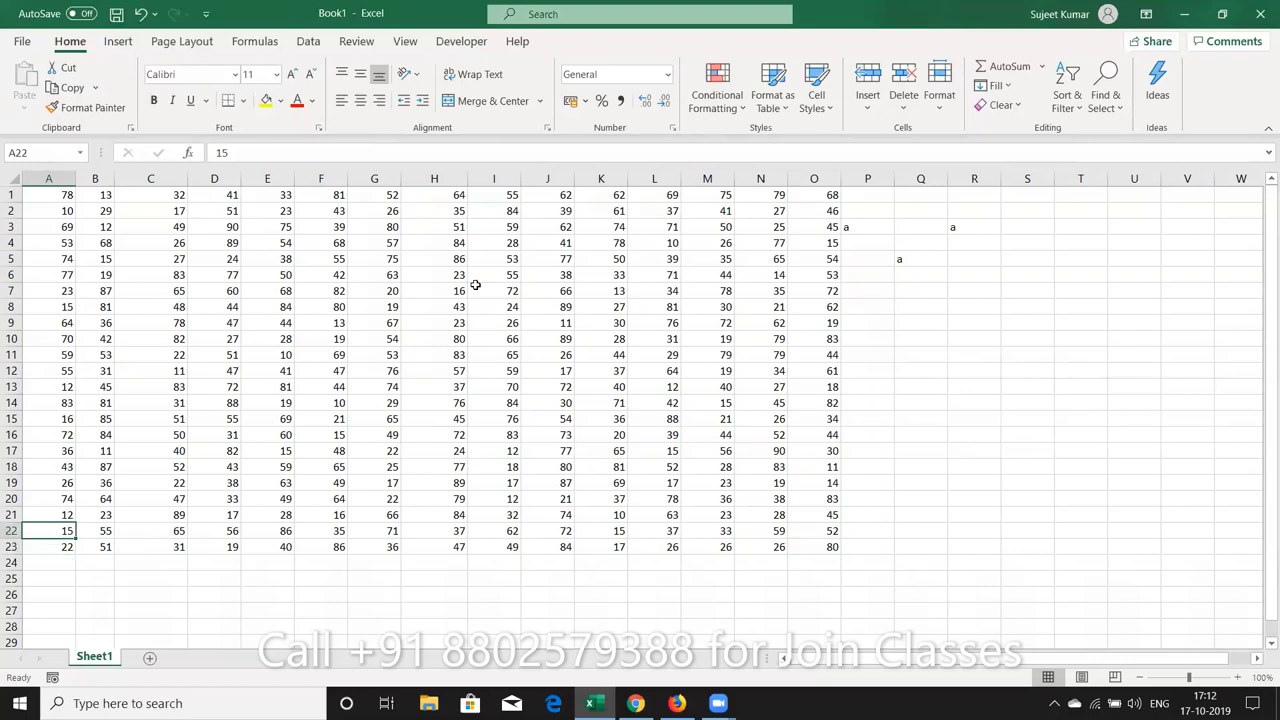
key("Up")
key("Up")
key("Up")
key("Up")
key("Up")
key("Up")
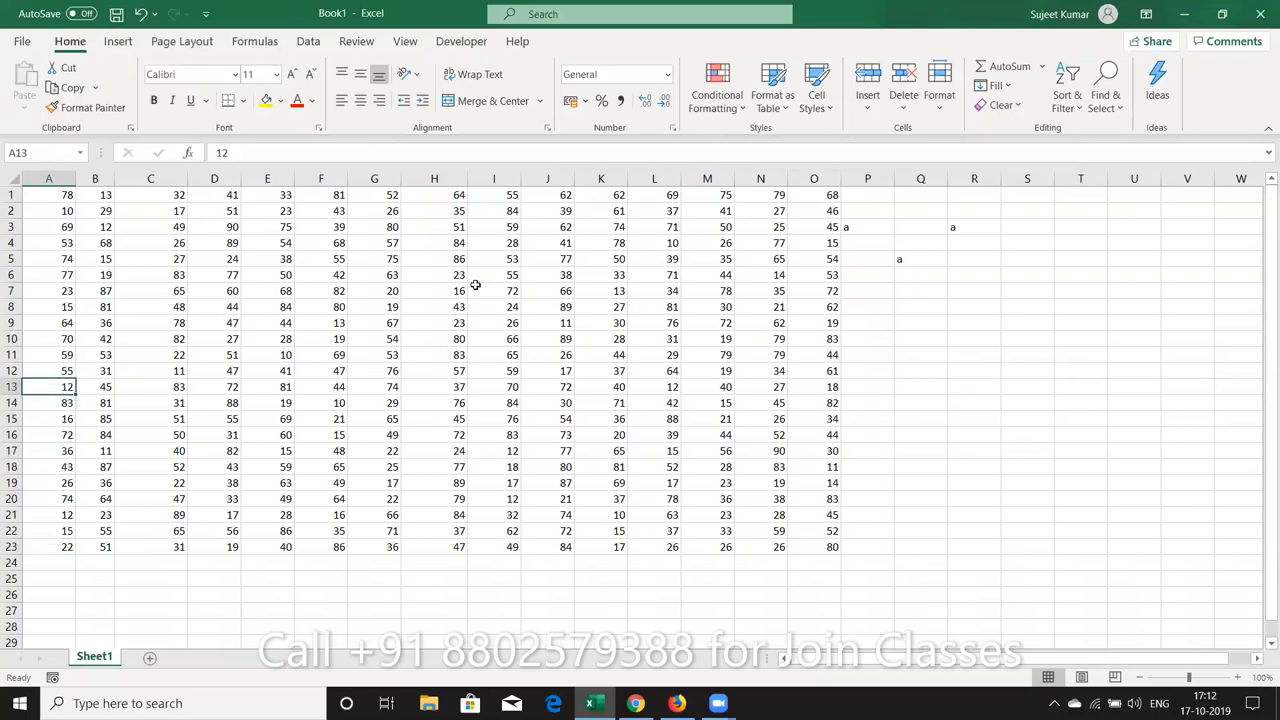
key("Delete")
key("ctrl+Up")
key("ctrl+Up")
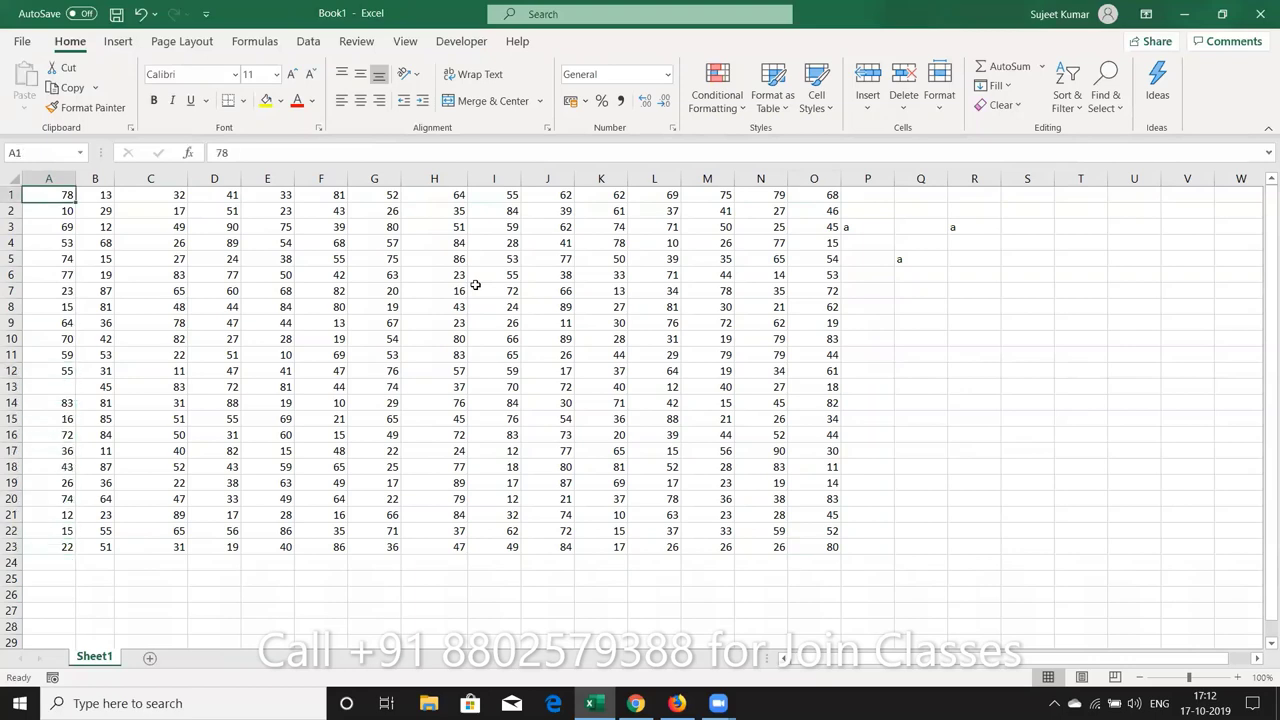
key("ctrl+Down")
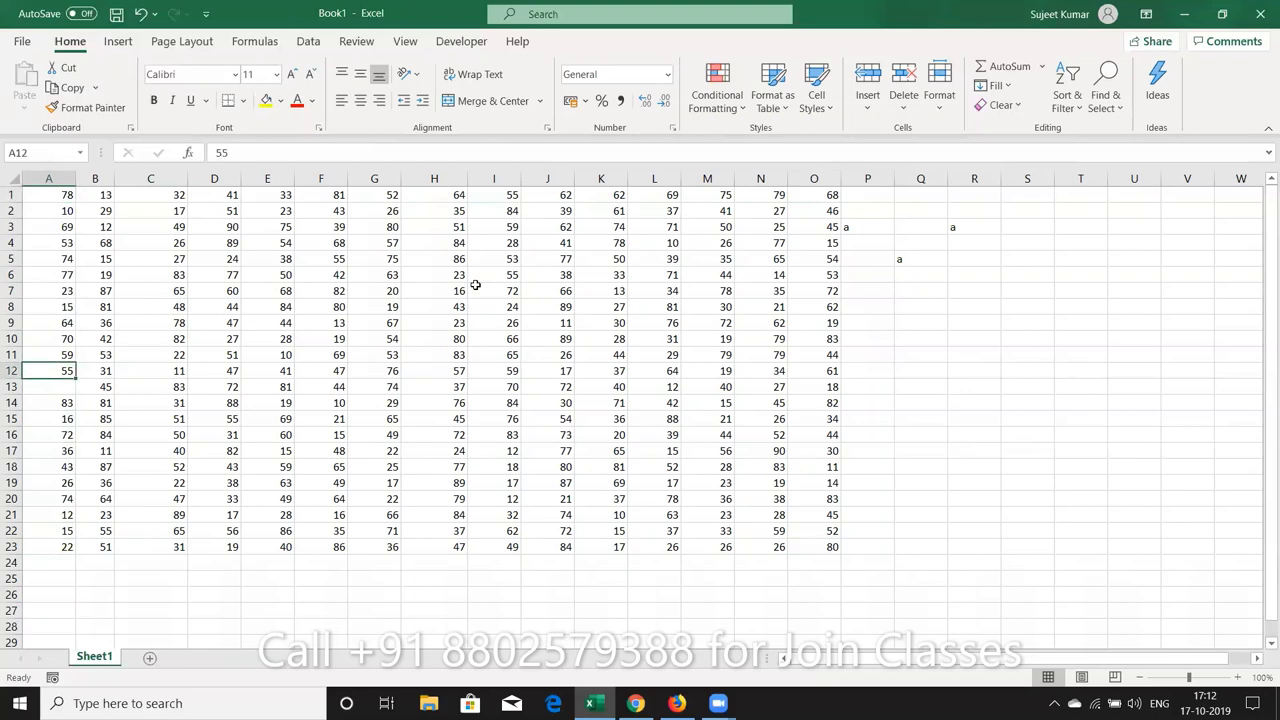
key("ctrl+Up")
key("ctrl+Down")
key("ctrl+z")
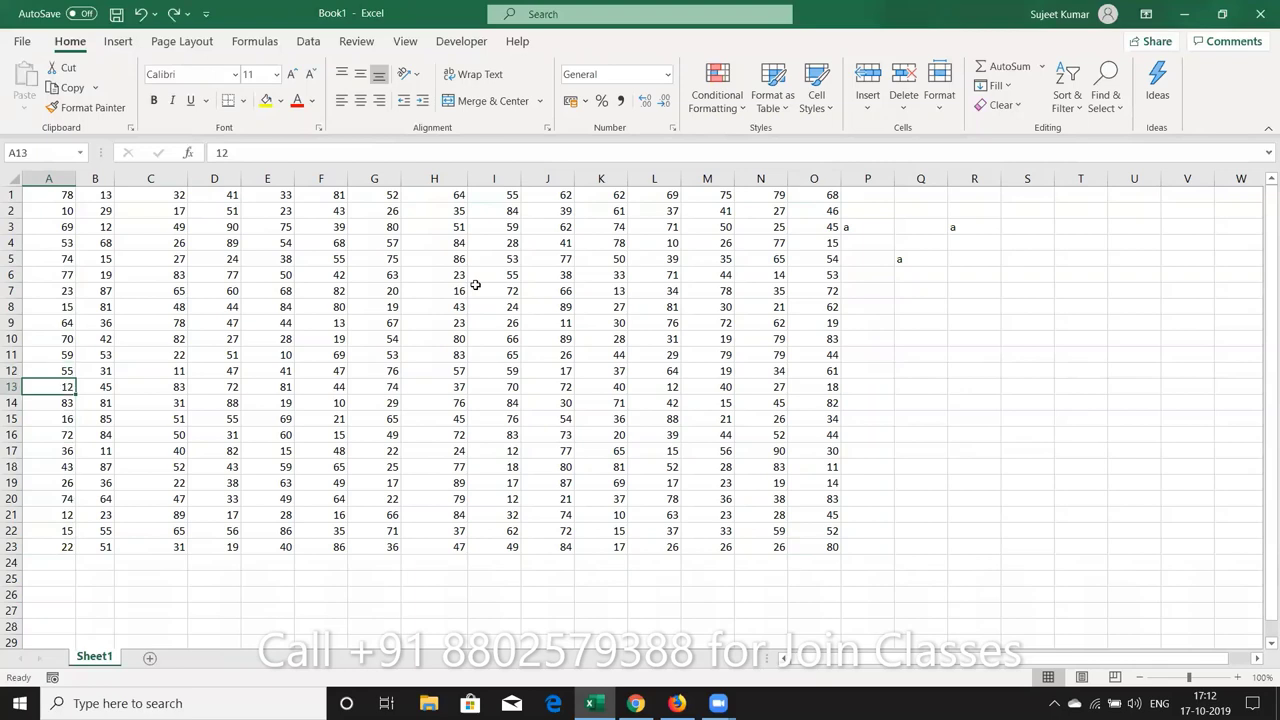
key("ctrl+Up")
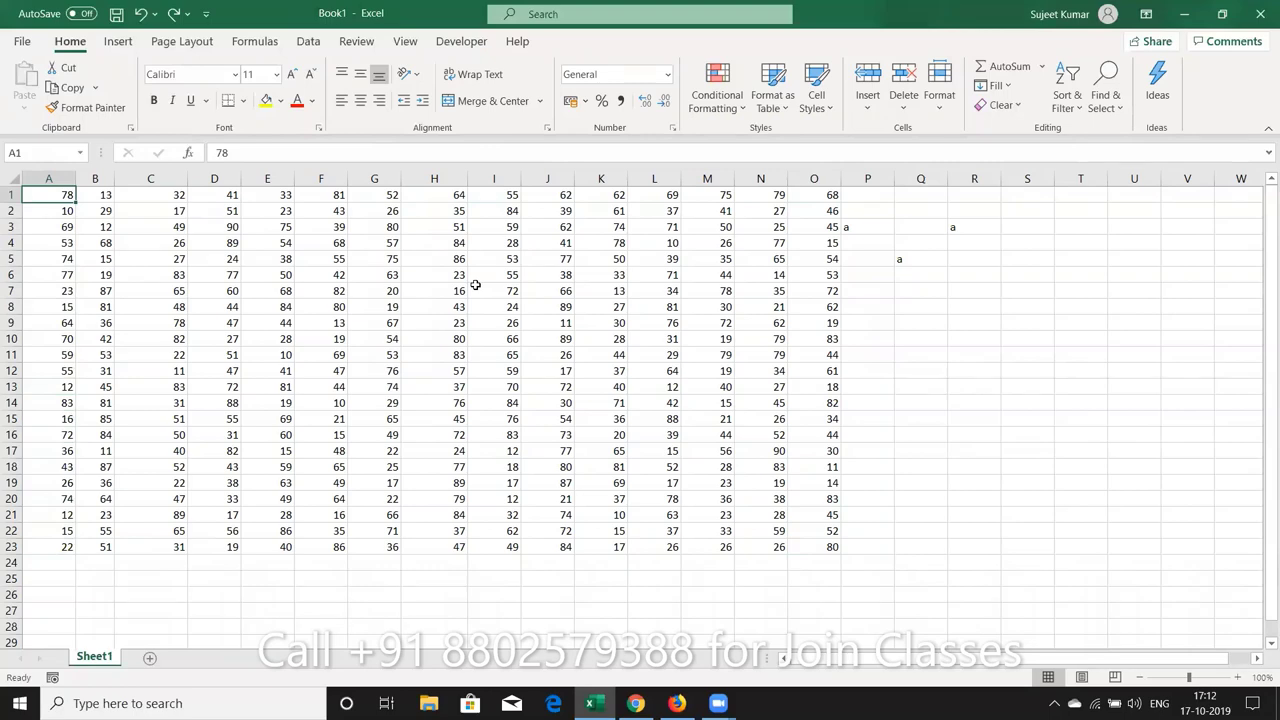
- Select the whole number grid with Ctrl+Shift+Right/Down, then select C12:H13
key("ctrl+shift+Right")
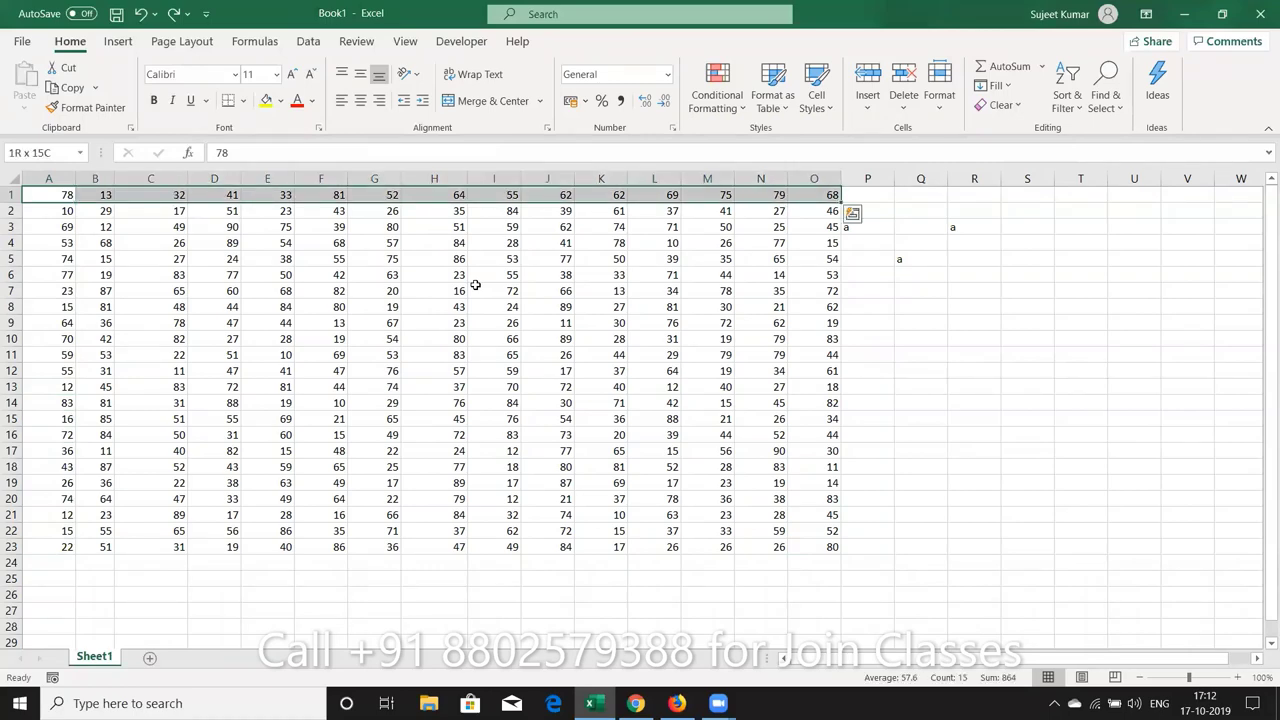
key("ctrl+shift+Down")
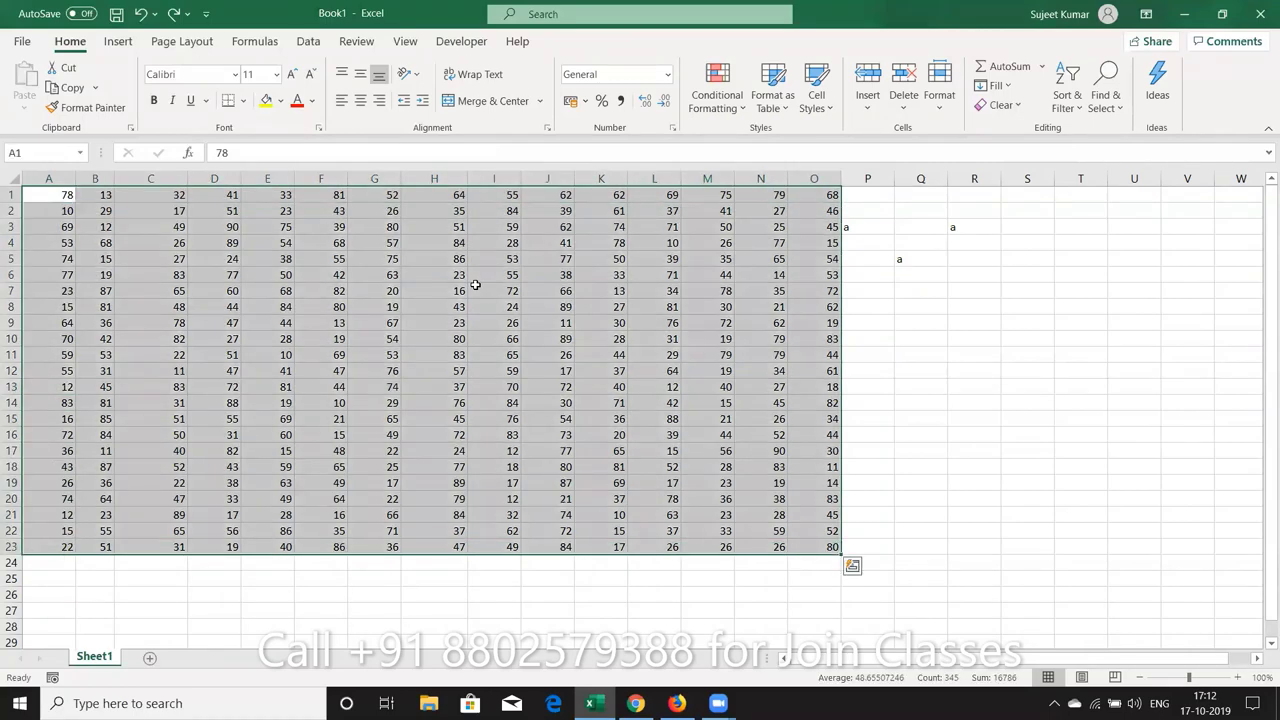
key("ctrl+Home")
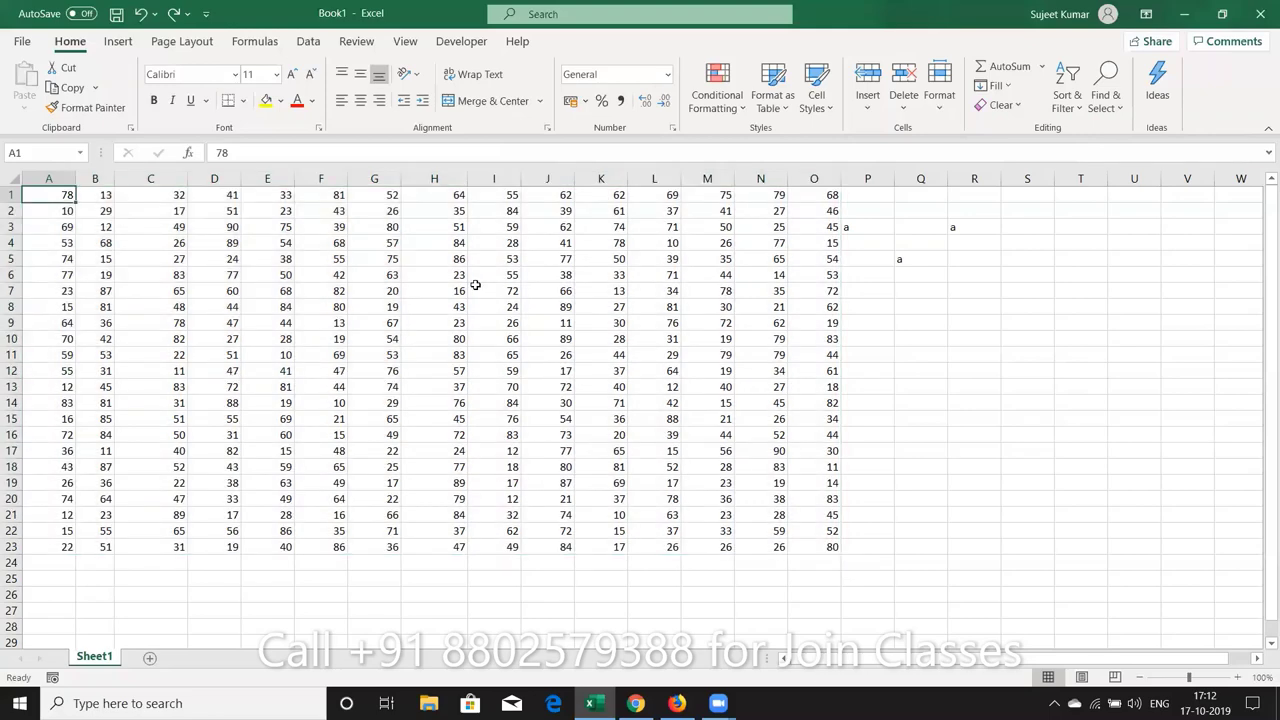
key("ctrl+shift+Right")
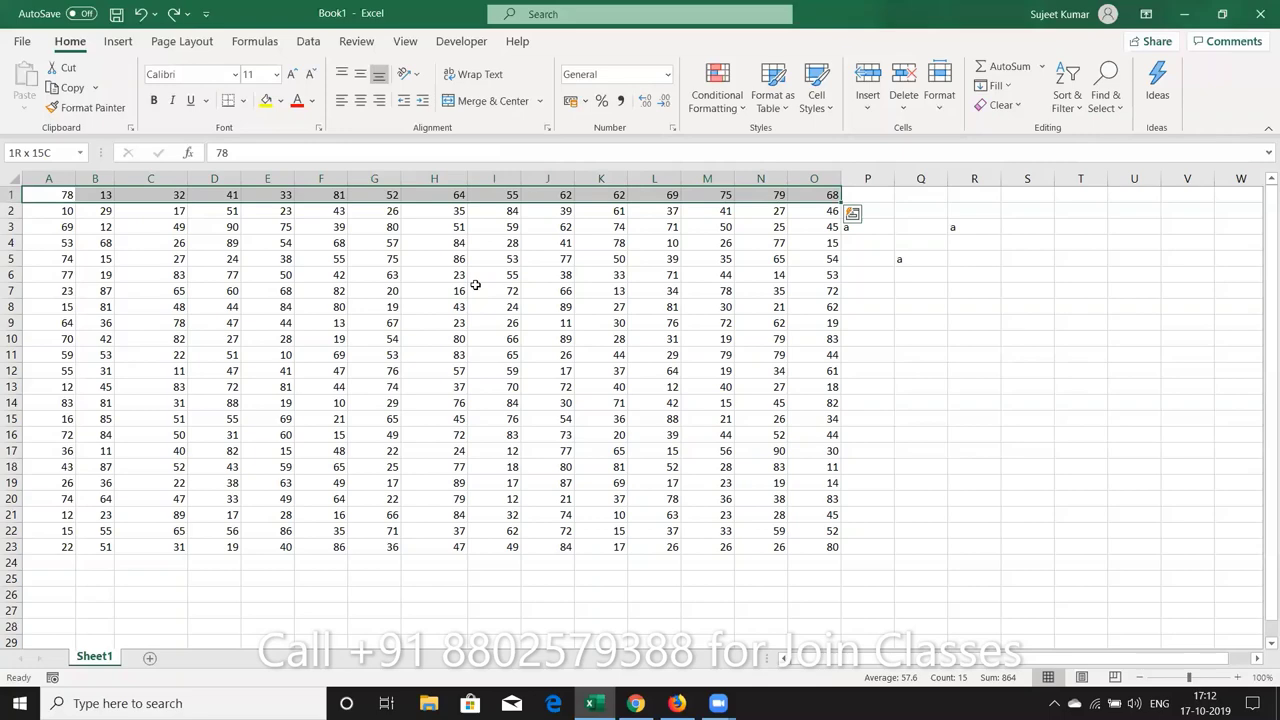
key("ctrl+shift+Down")
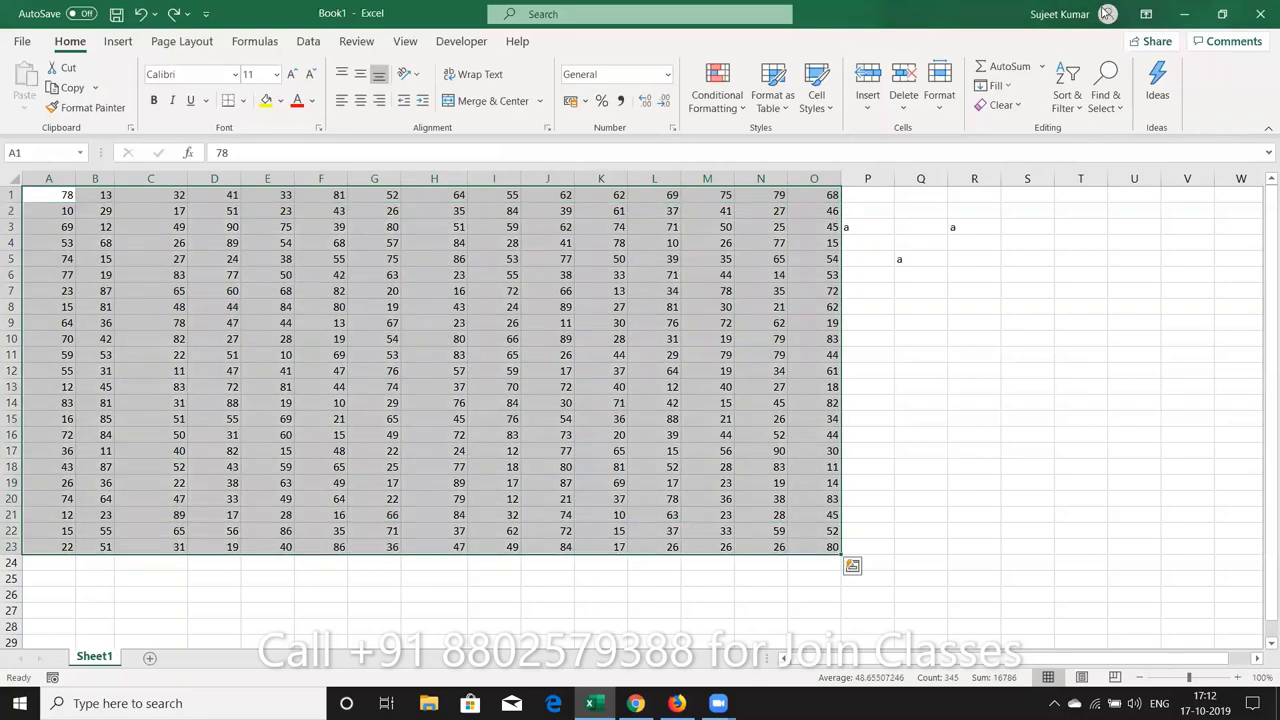
left_click(432, 371)
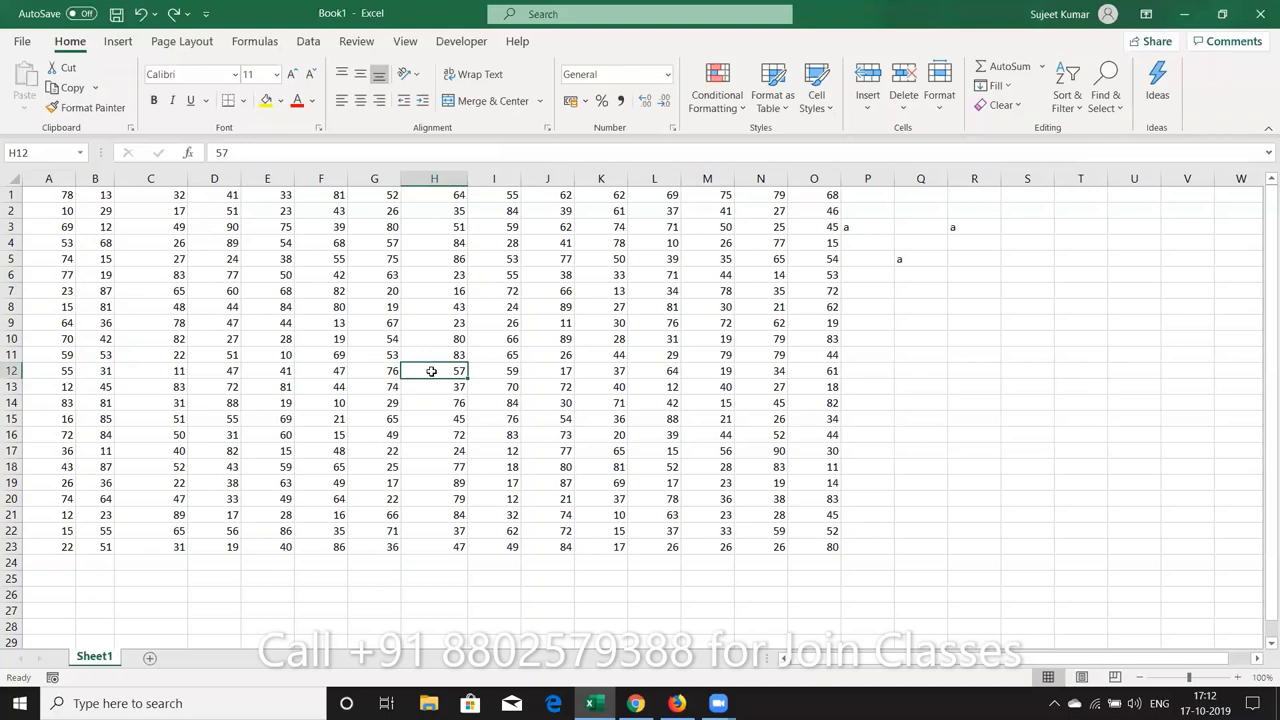
left_click_drag(432, 371, 140, 386)
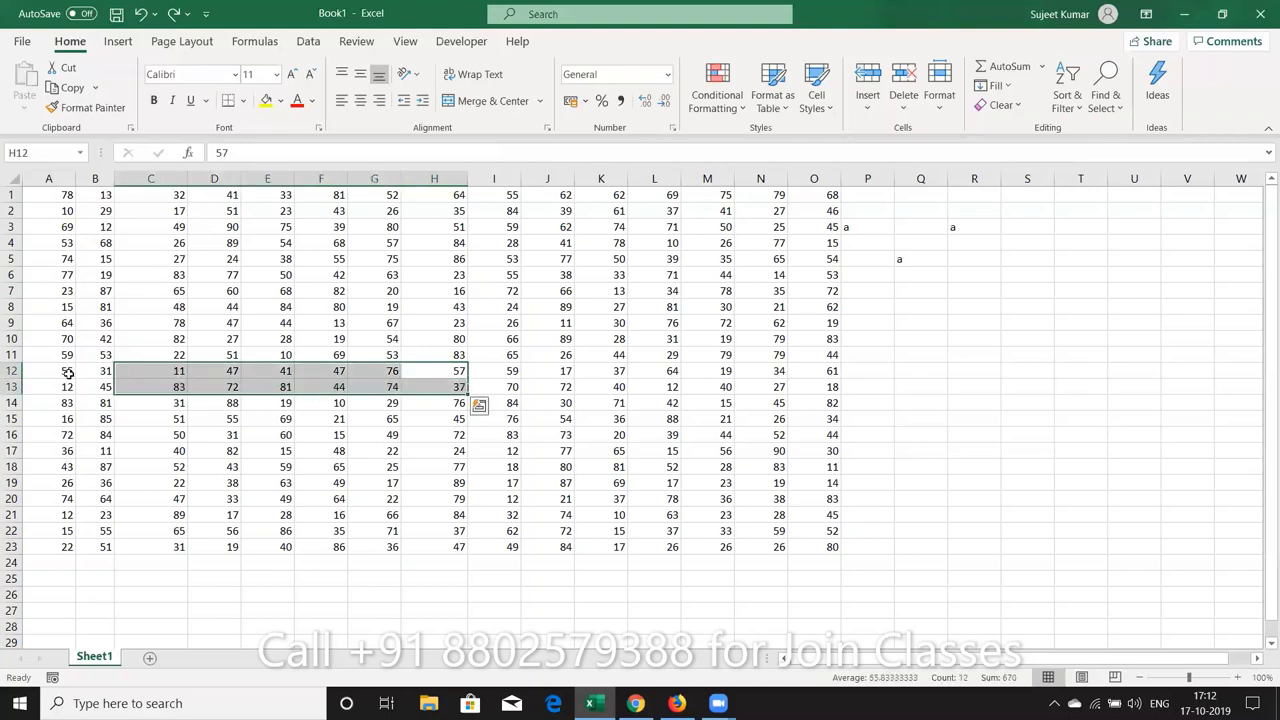
- Insert a blank row at row 9 and reselect the split grid down to row 24
left_click(10, 323)
key("ctrl+plus")
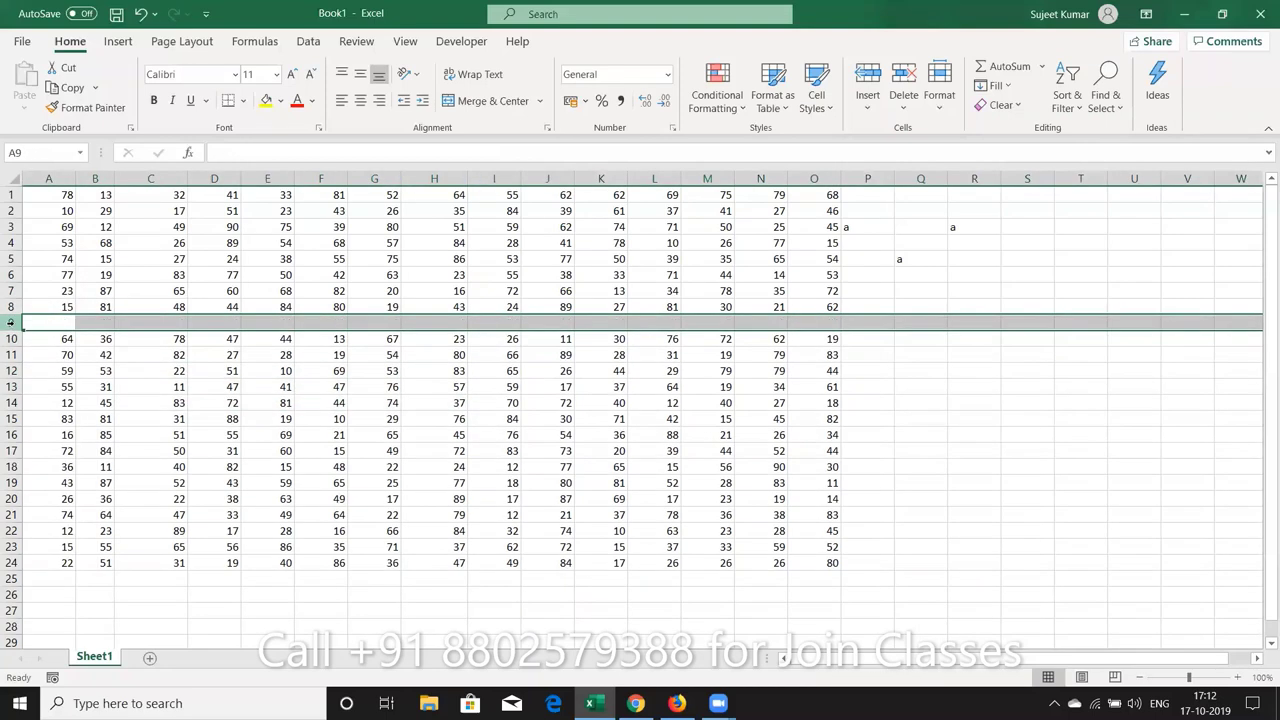
left_click(57, 190)
key("ctrl+shift+Right")
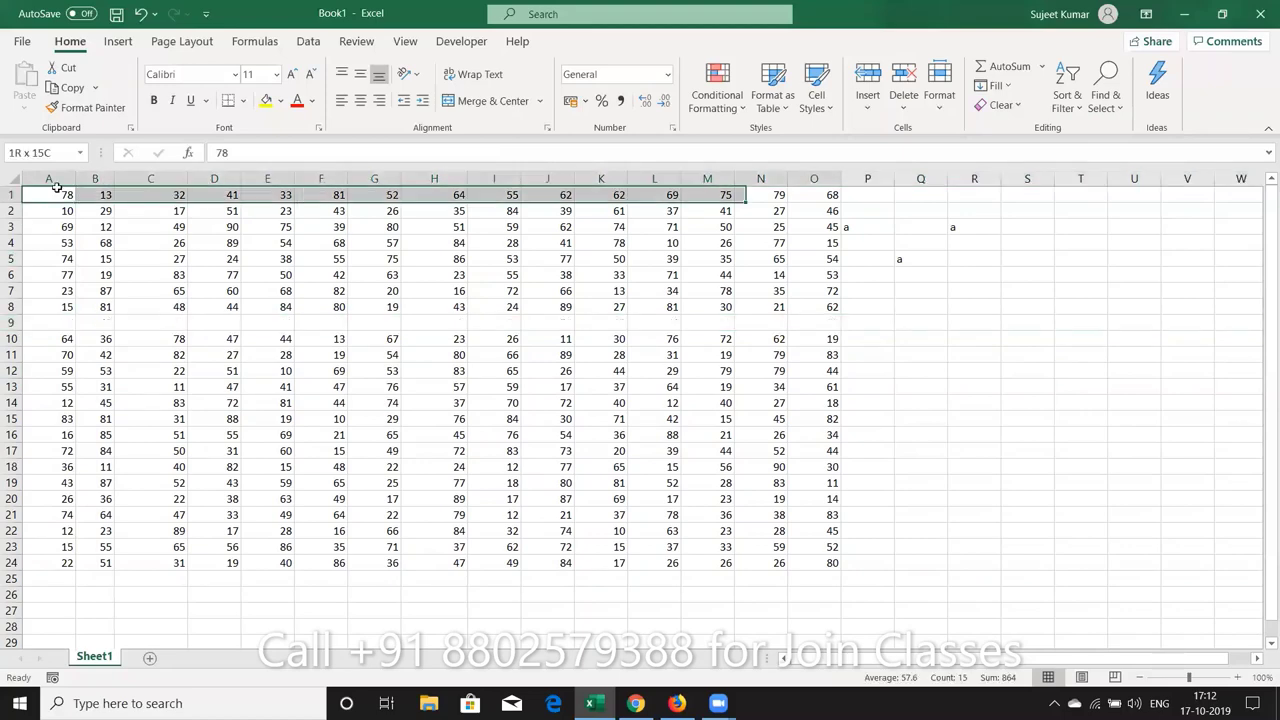
key("ctrl+shift+Down")
key("ctrl+shift+Down")
key("ctrl+shift+Down")
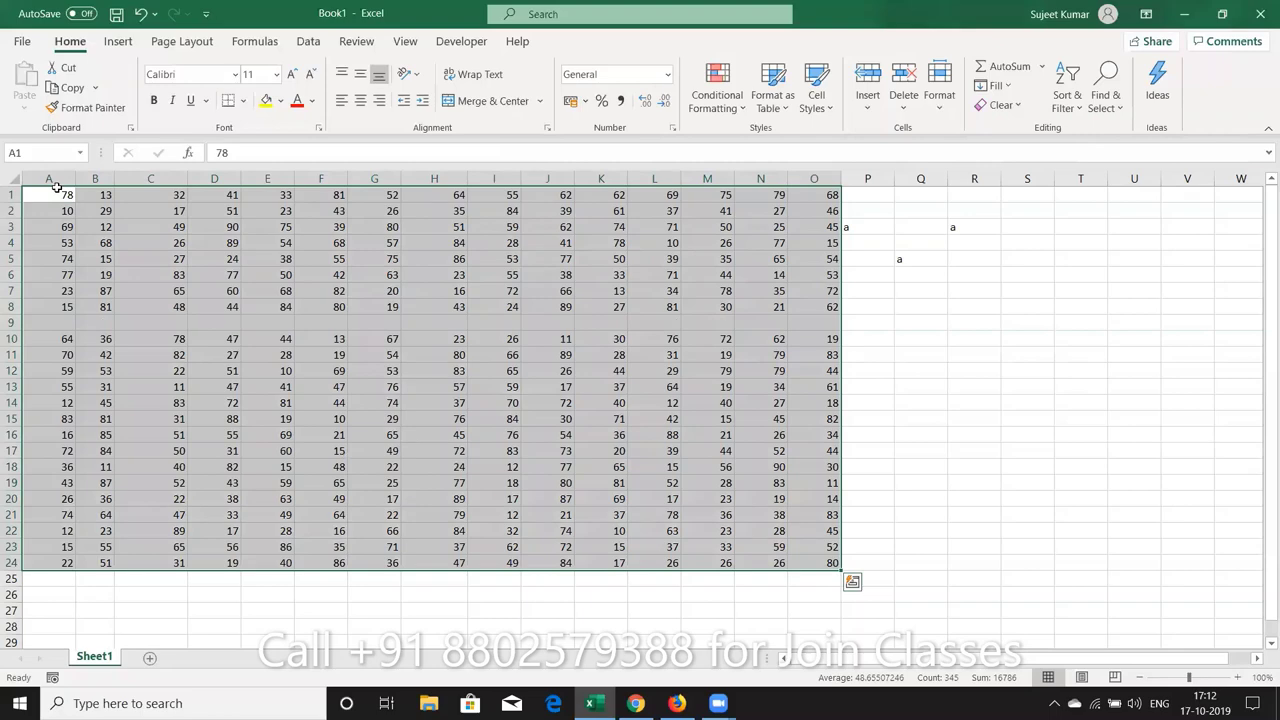
- Undo the row insertion and select A1:O23 by Shift-clicking from A1
key("ctrl+z")
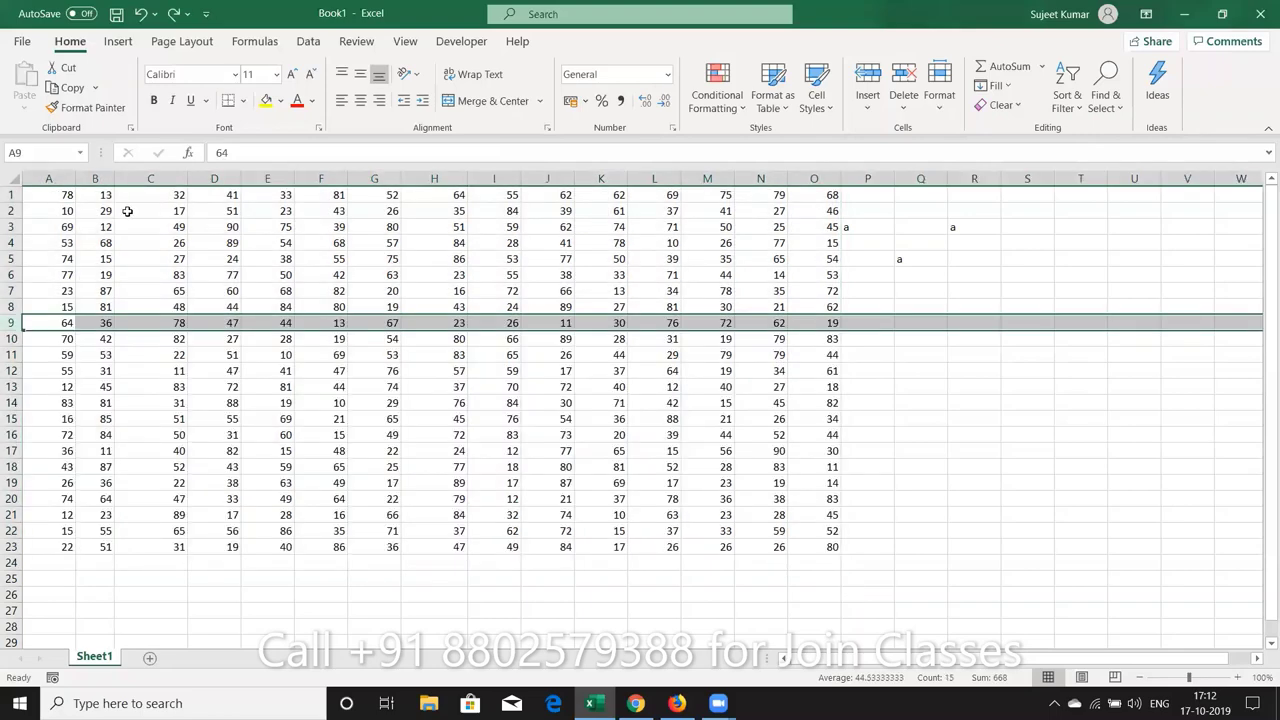
left_click(140, 229)
left_click(59, 194)
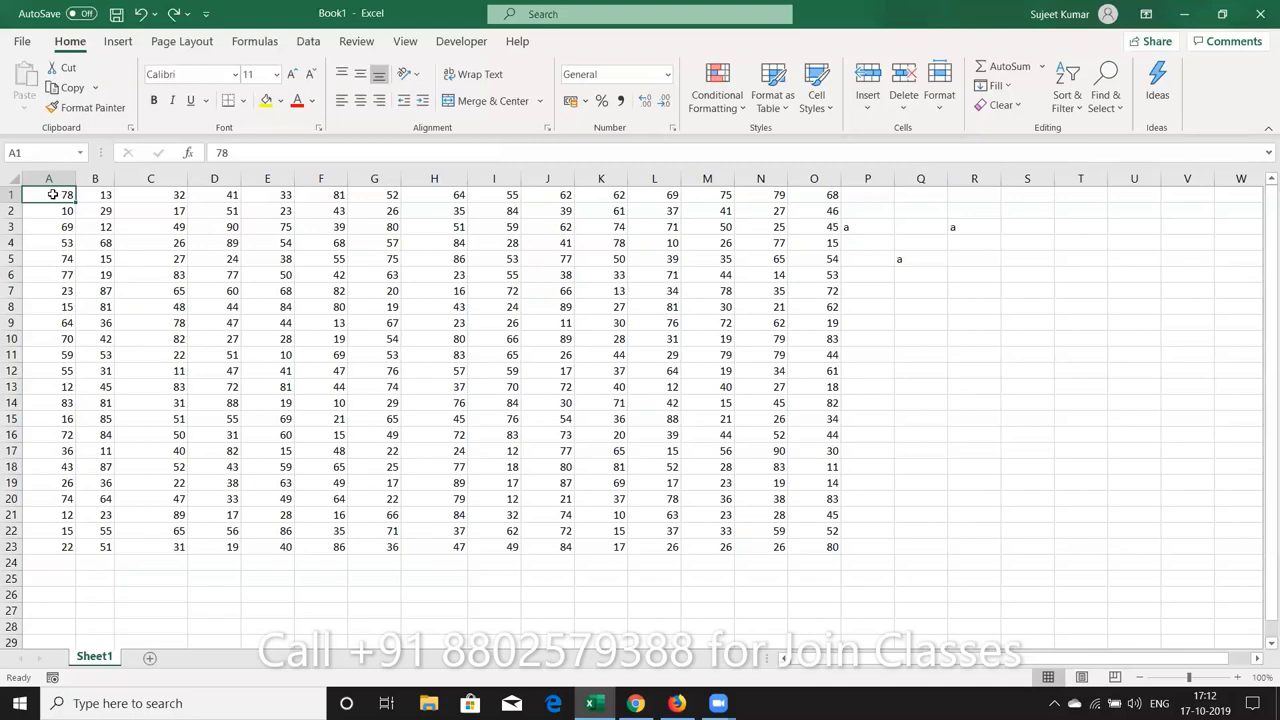
left_click(826, 547, "shift")
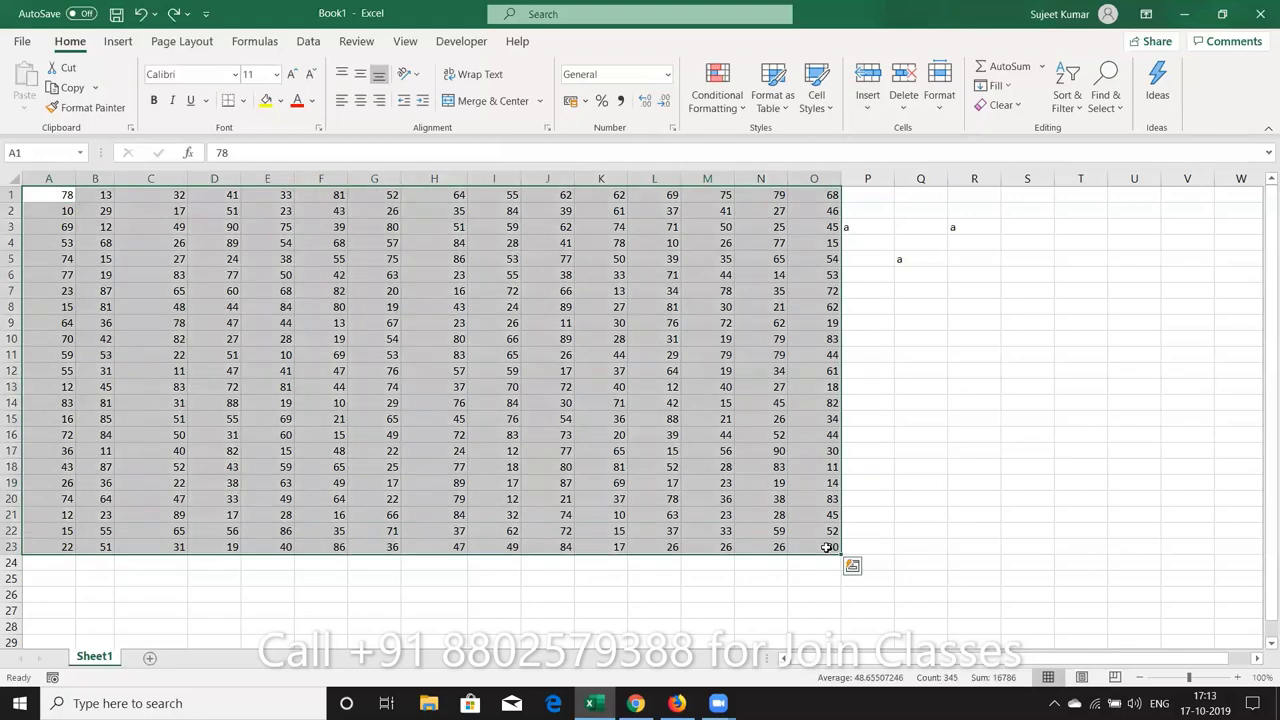
left_click(605, 448)
left_click(62, 190)
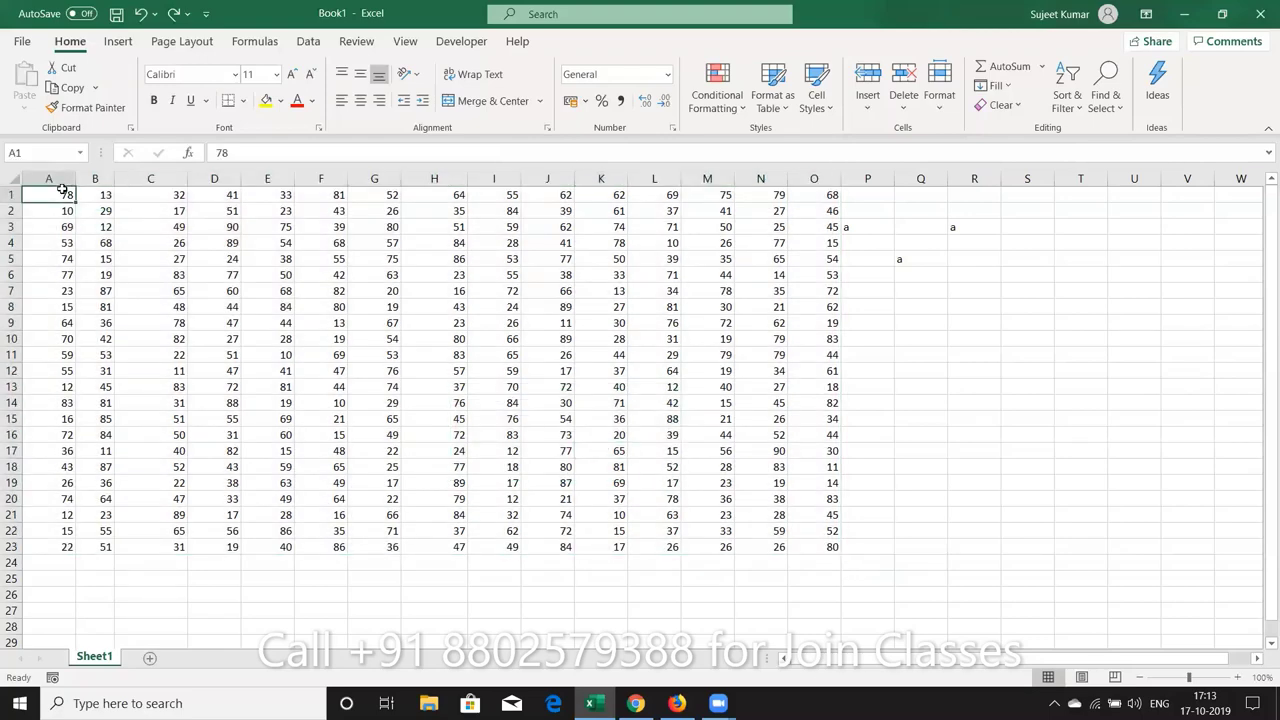
left_click(830, 549, "shift")
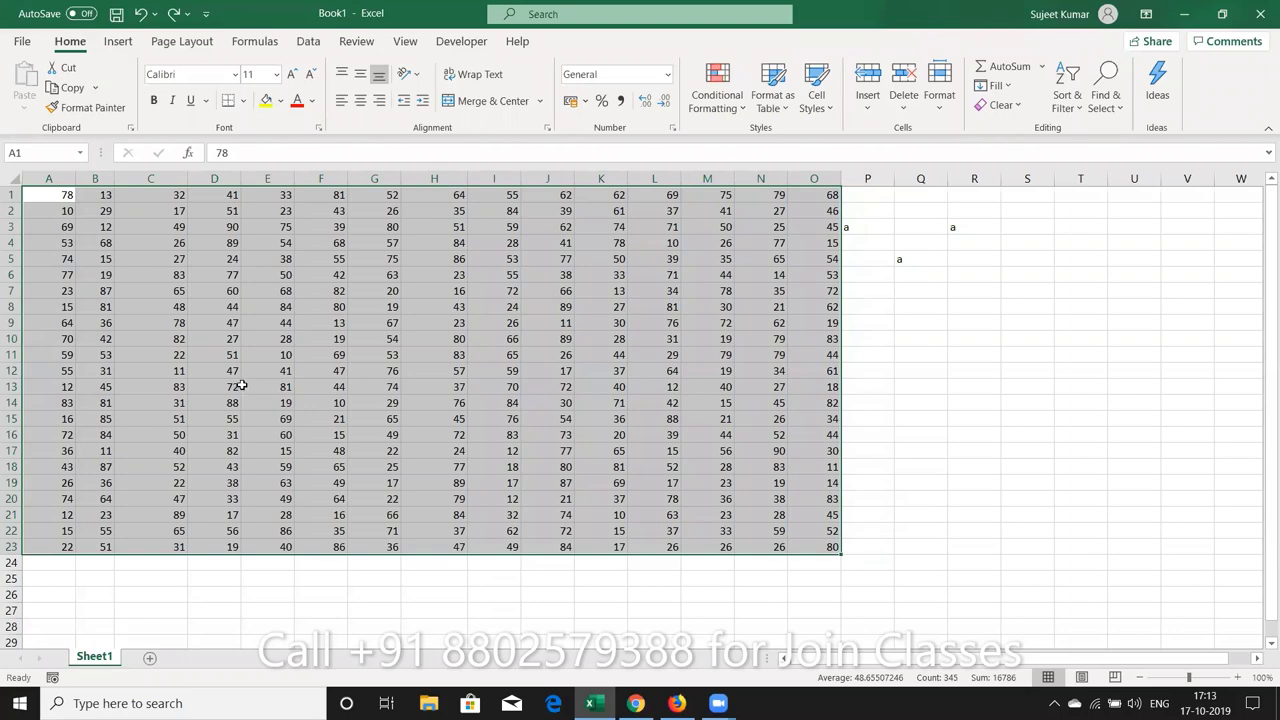
left_click(394, 261)
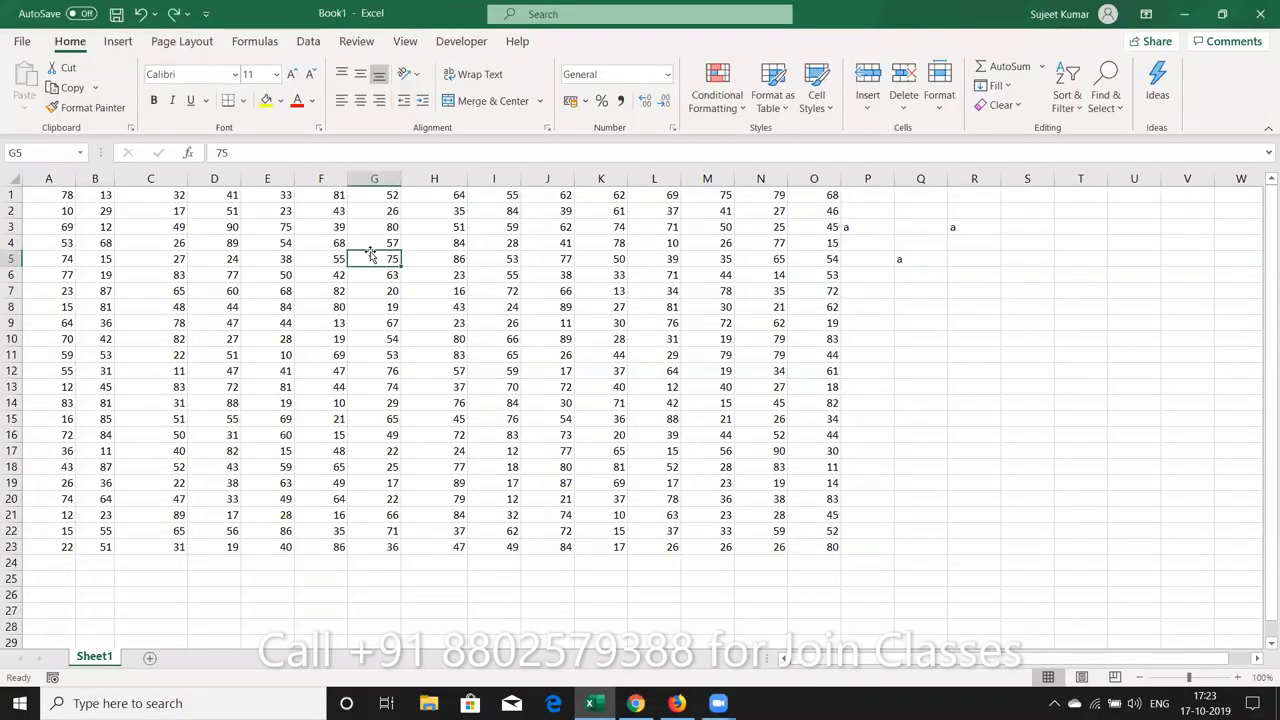
- Insert a blank row at row 9 again
left_click(219, 289)
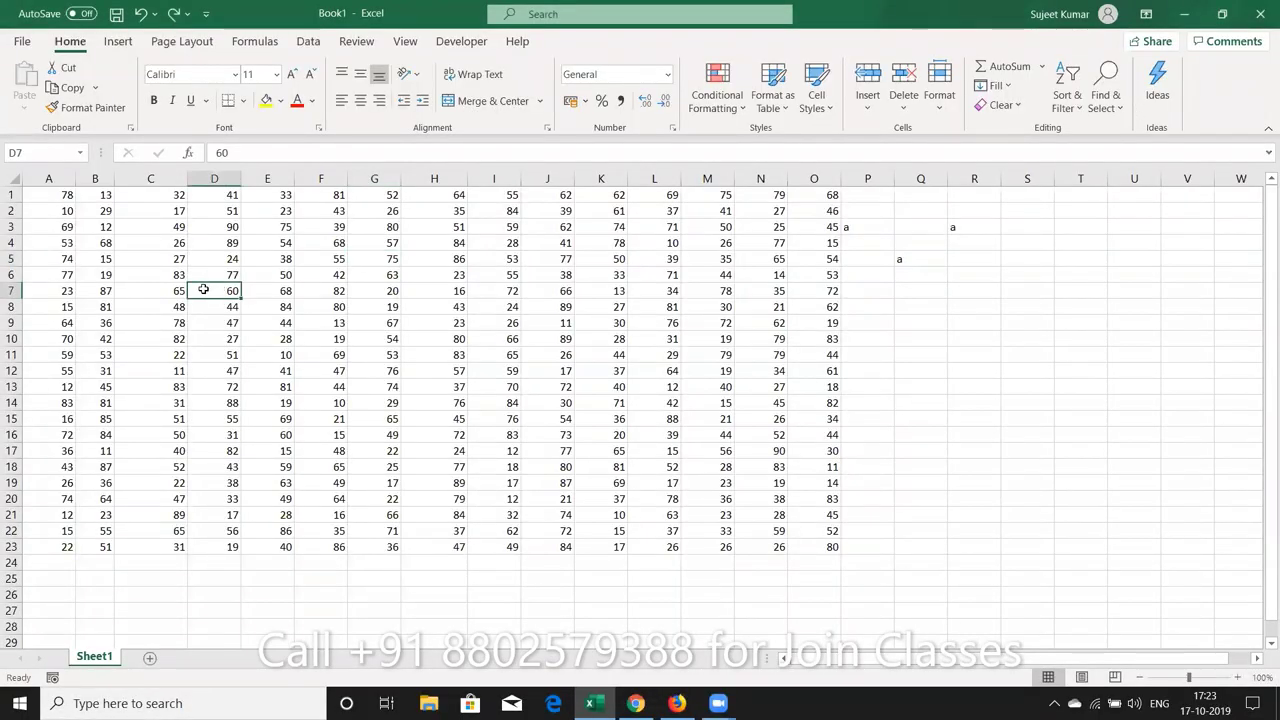
left_click(10, 322)
key("ctrl+shift+plus")
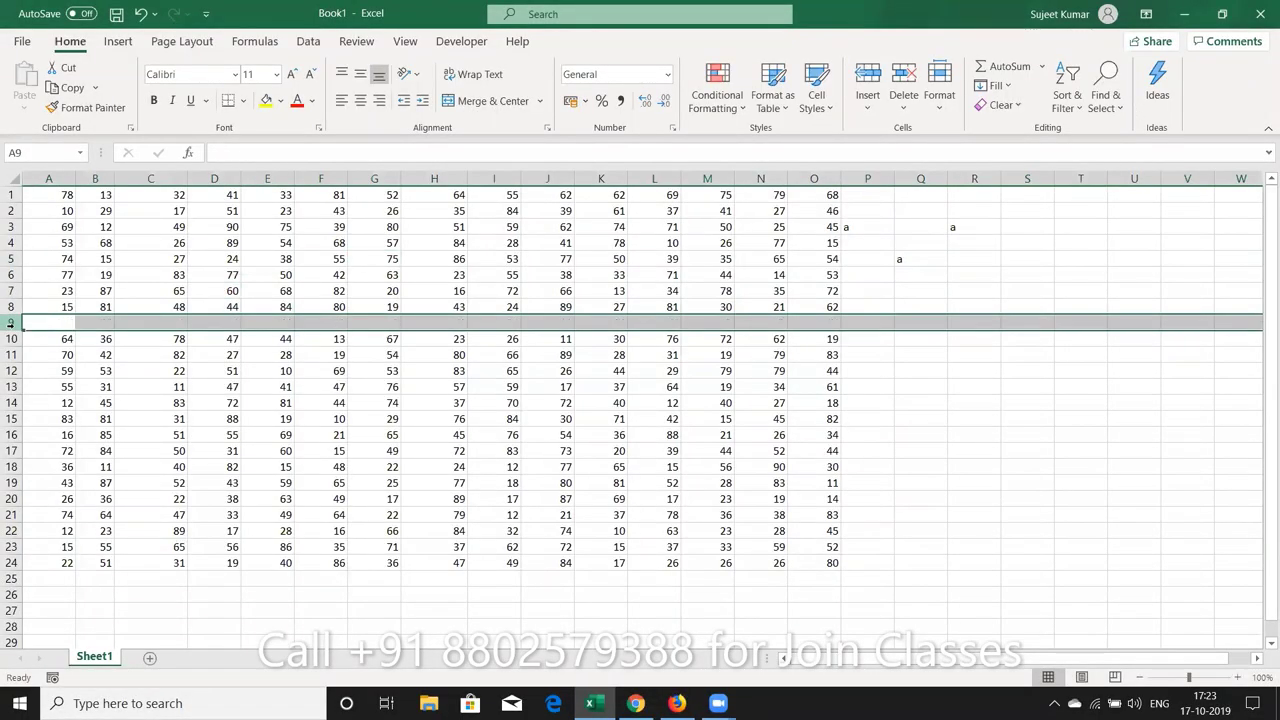
left_click(33, 210)
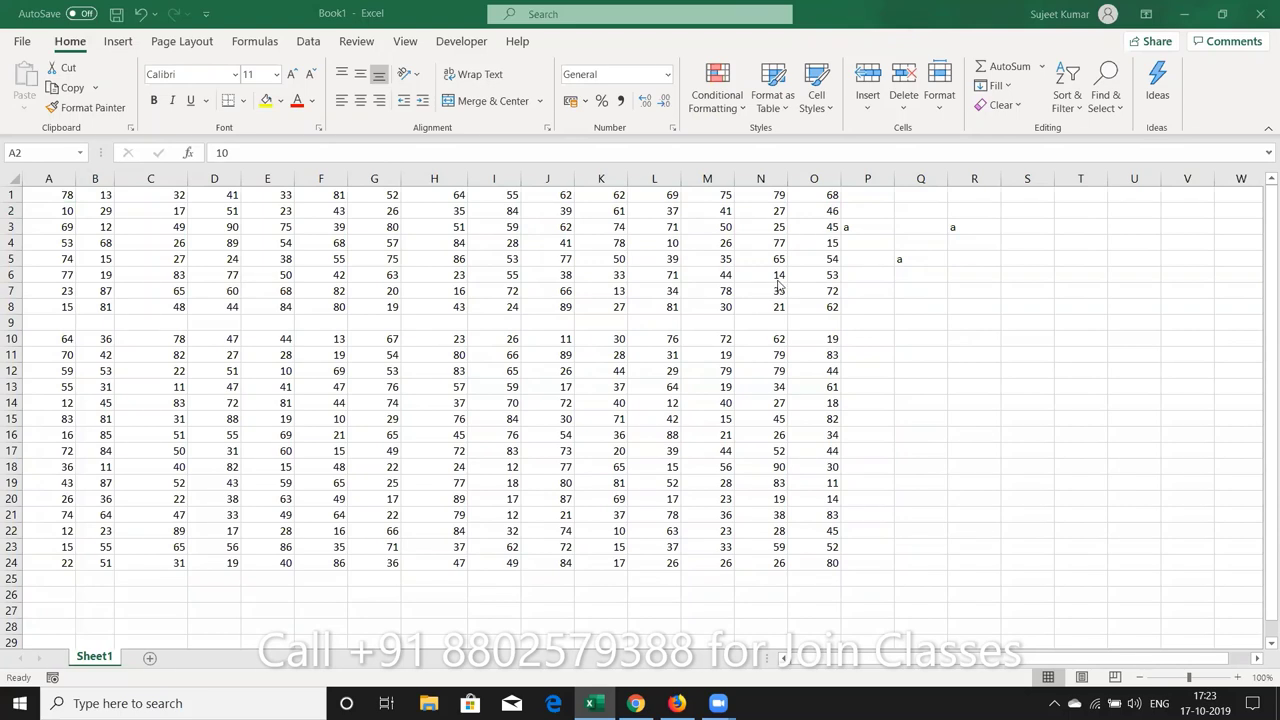
- Select A1:O24 across the blank row, then deselect to cell L16
left_click(48, 193)
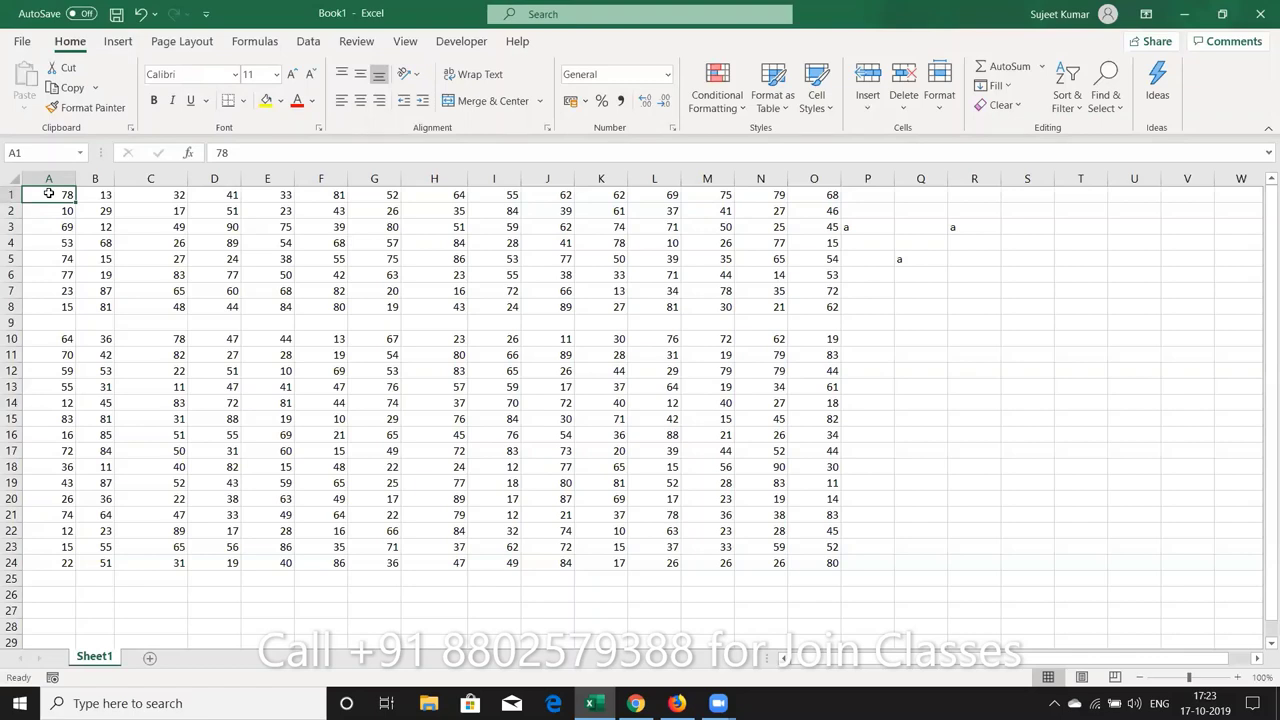
left_click_drag(48, 193, 818, 558)
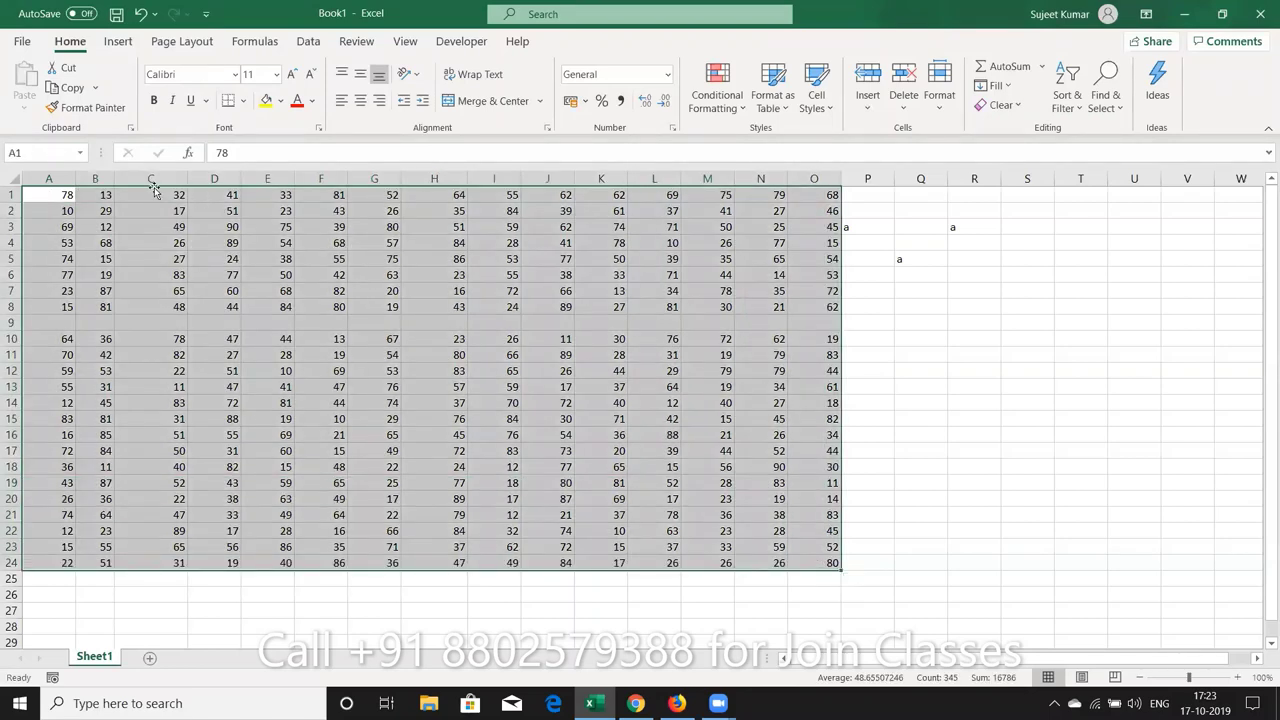
left_click_drag(48, 193, 50, 193)
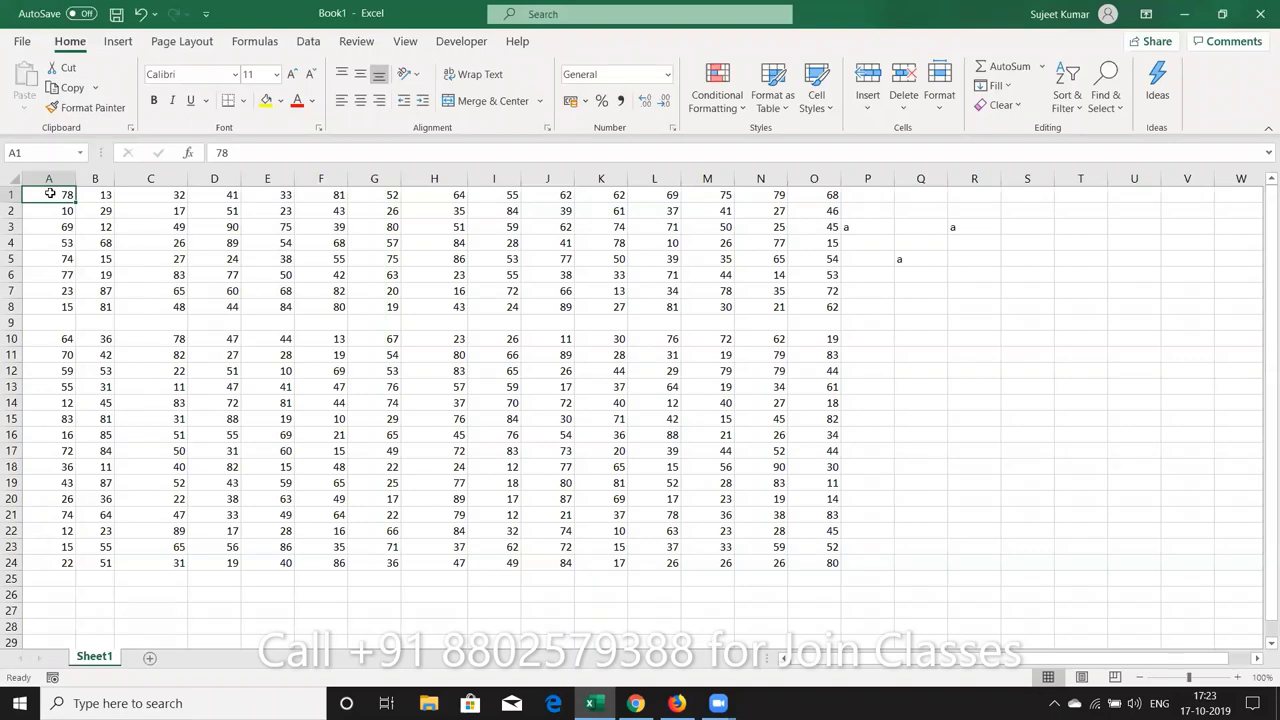
left_click(818, 558, "shift")
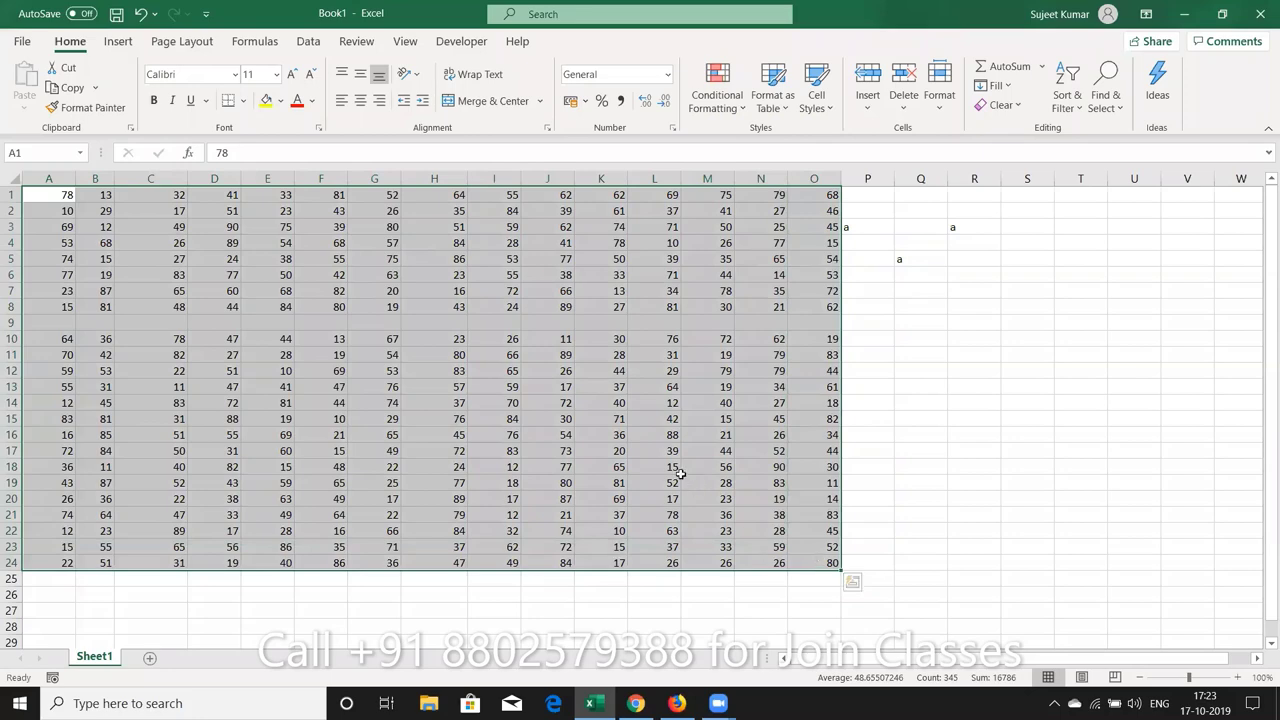
left_click_drag(674, 470, 490, 370)
left_click(654, 434)
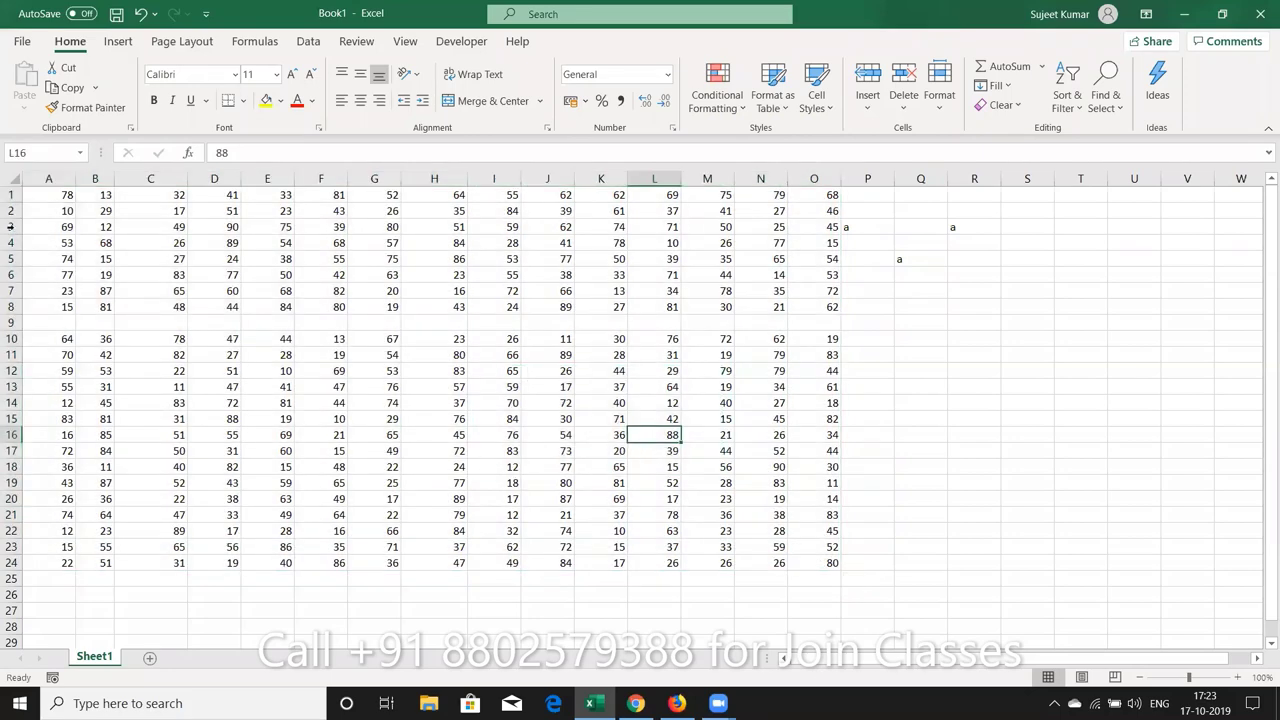
- Delete the blank row 9 so the grid is continuous again
left_click(12, 321)
key("ctrl+minus")
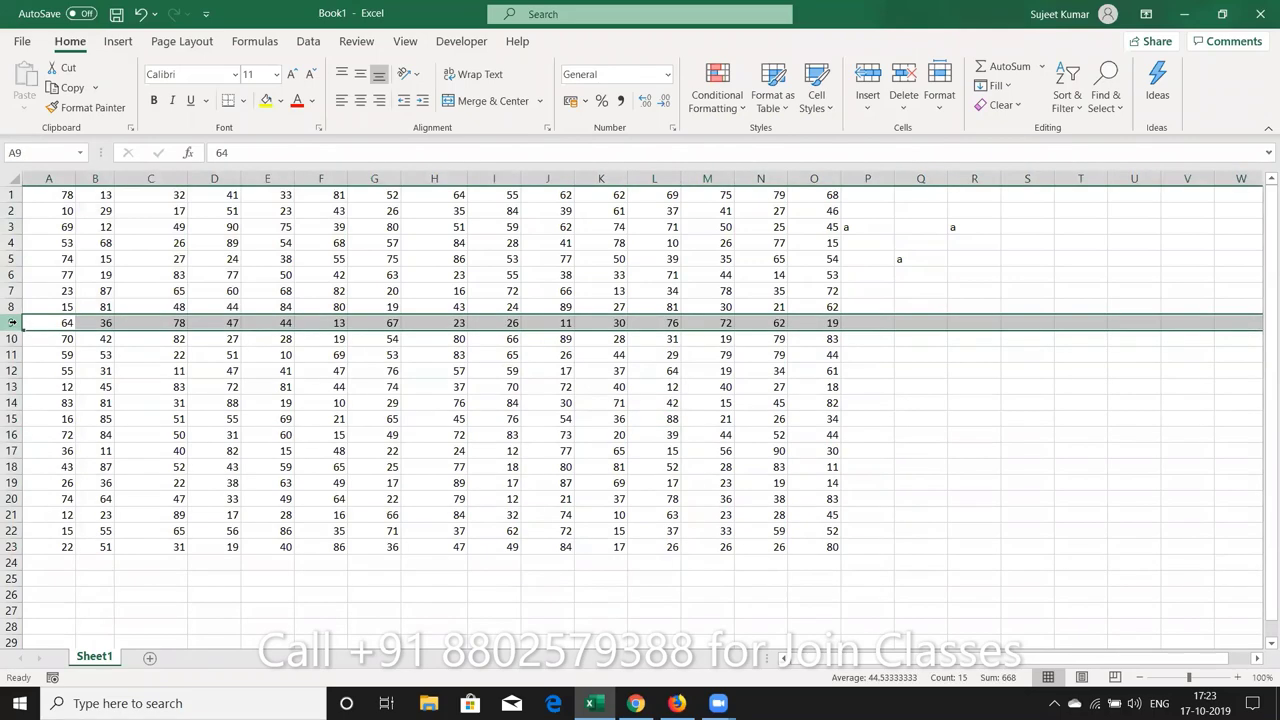
left_click(566, 244)
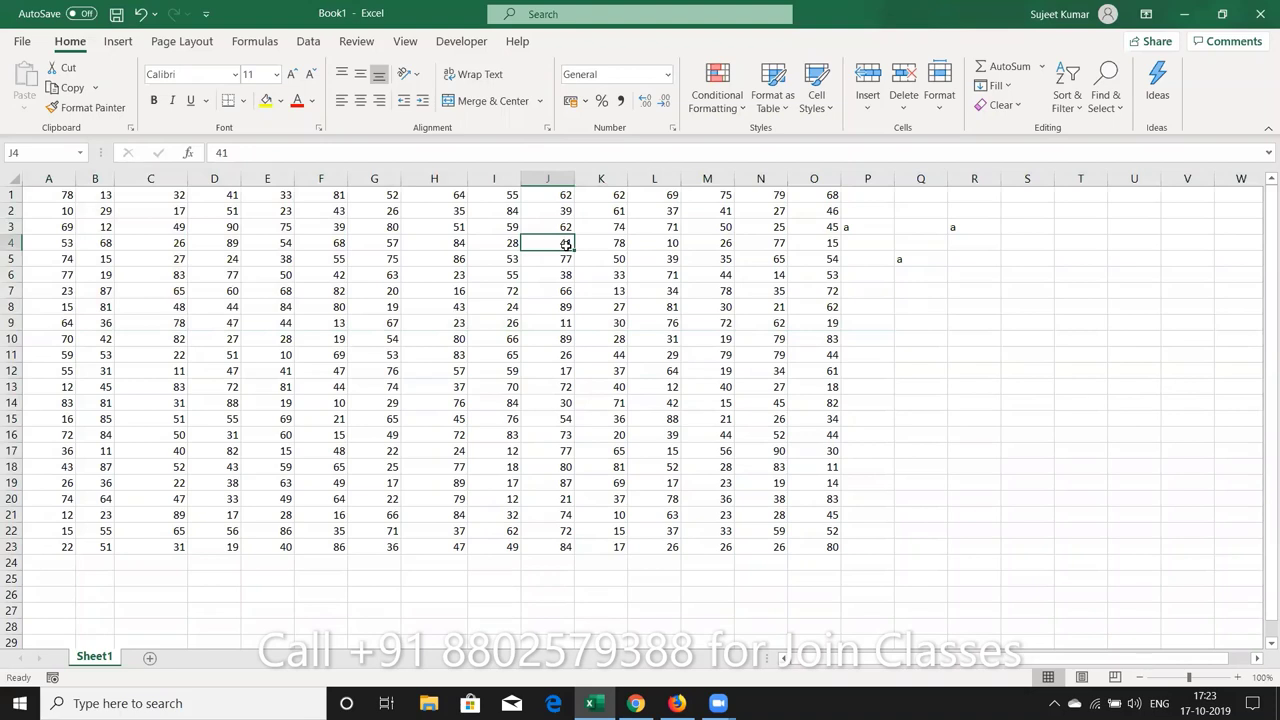
- Ctrl-select scattered cells C2, F2, I2, L2, N2 and C5:F5
left_click(118, 213)
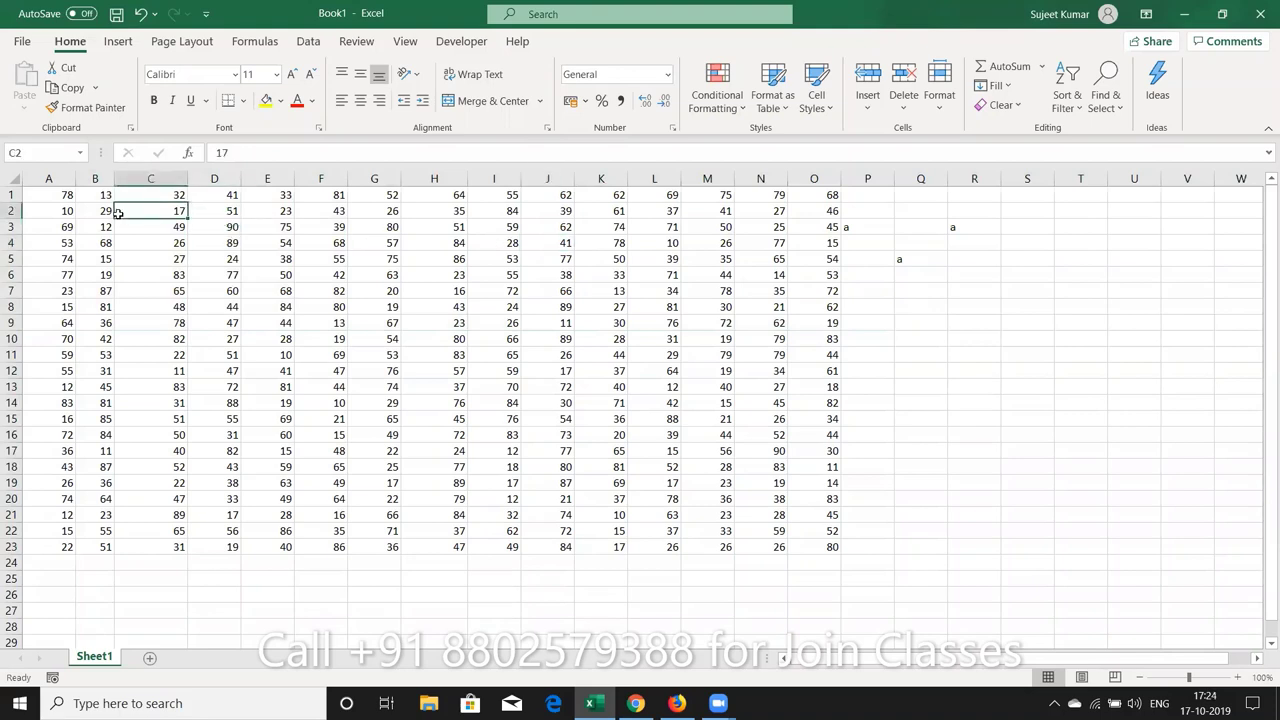
left_click(332, 214, "ctrl")
left_click(501, 213, "ctrl")
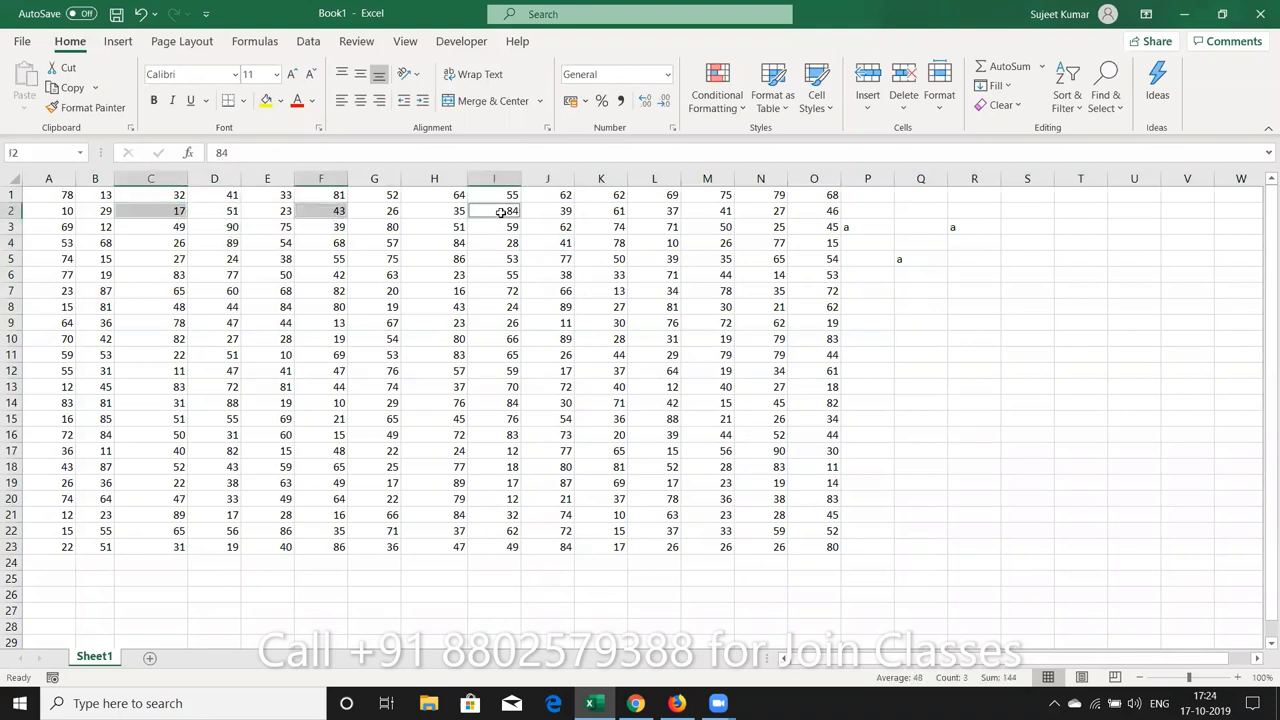
left_click(662, 214, "ctrl")
left_click(776, 213, "ctrl")
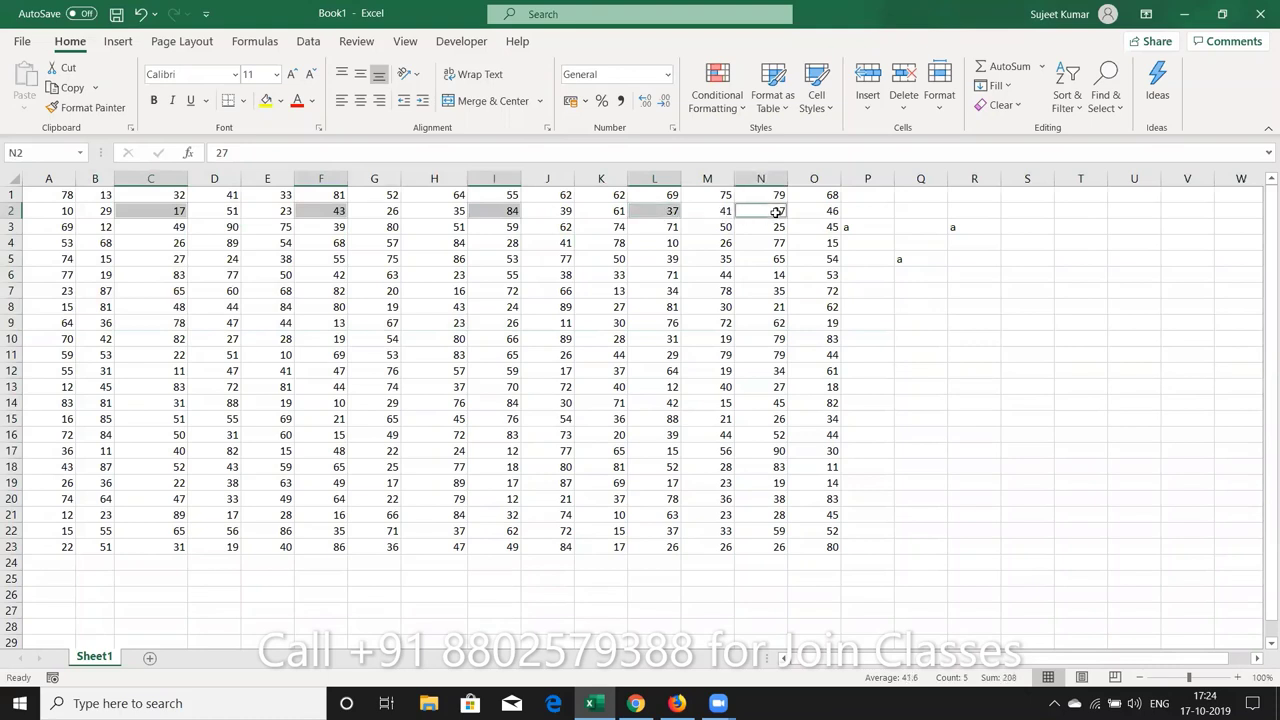
mouse_move(164, 261)
left_mouse_down("ctrl")
mouse_move(342, 259)
mouse_move(172, 258)
left_mouse_up("ctrl")
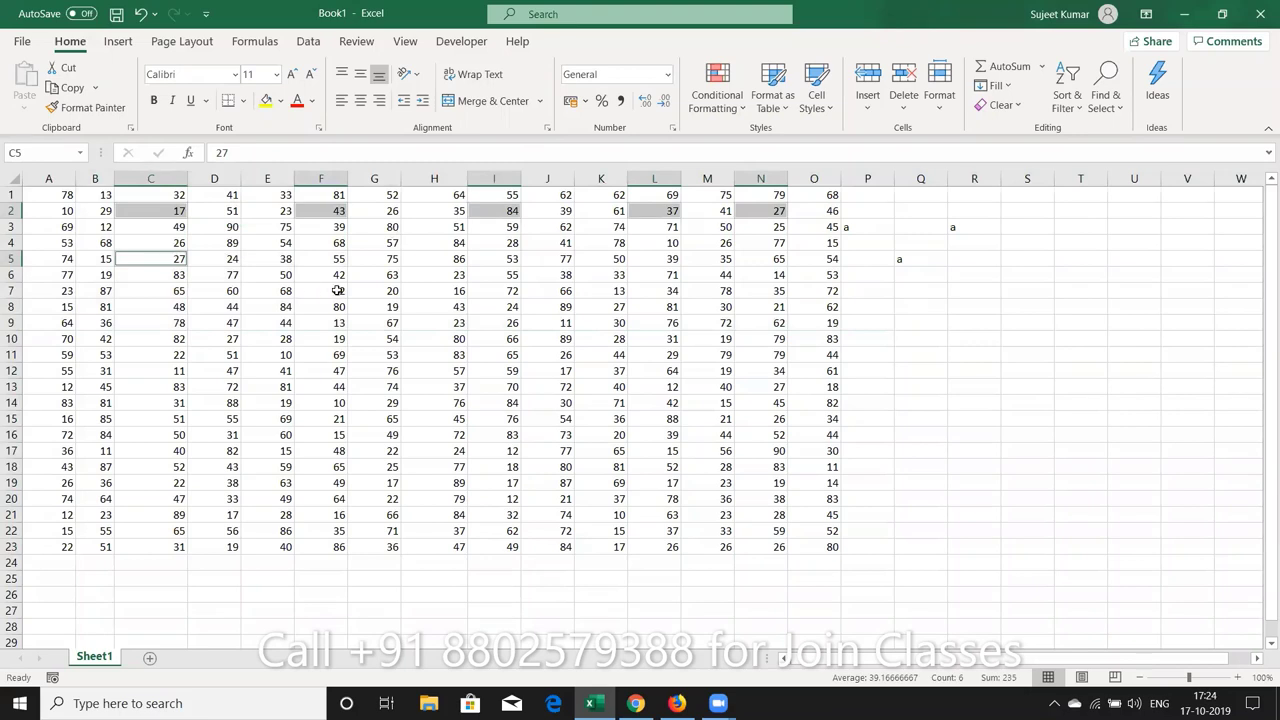
- Add F6:G10, D11, C17, I16, J13 and K9, fill them yellow, then undo
left_click_drag(372, 281, 310, 343, "ctrl")
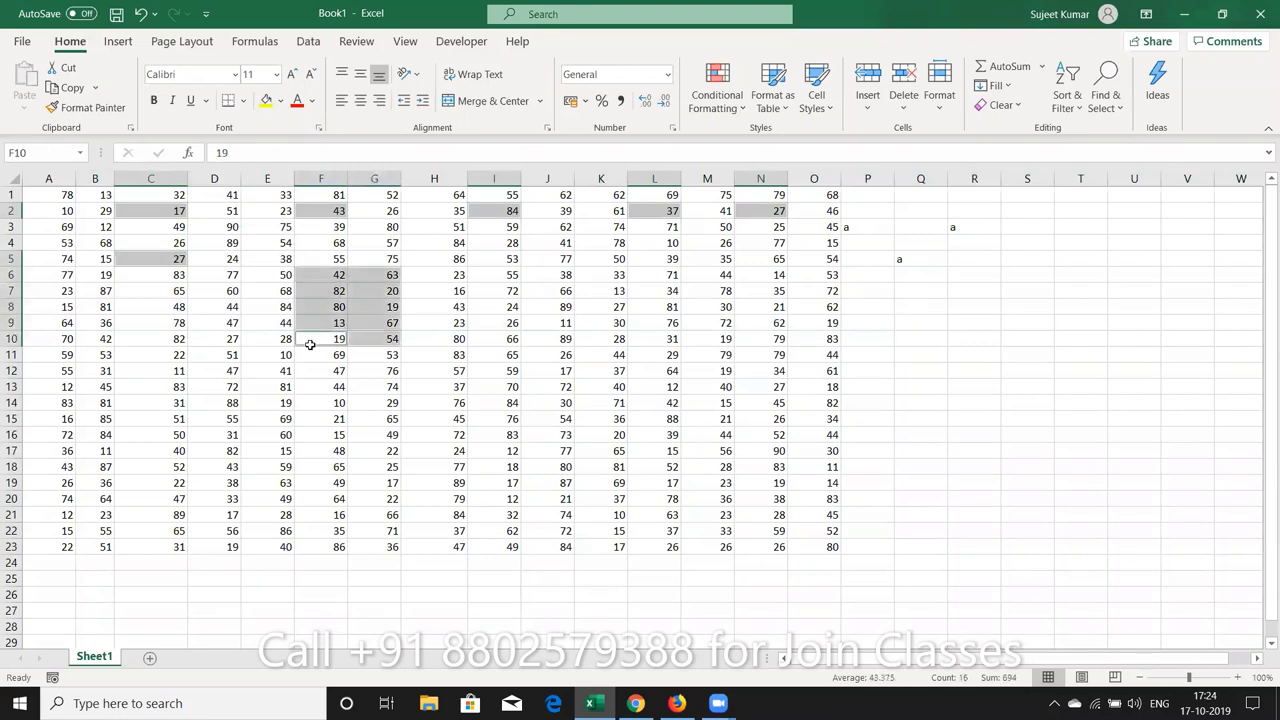
left_click(240, 355, "ctrl")
left_click(170, 448, "ctrl")
left_click(493, 438, "ctrl")
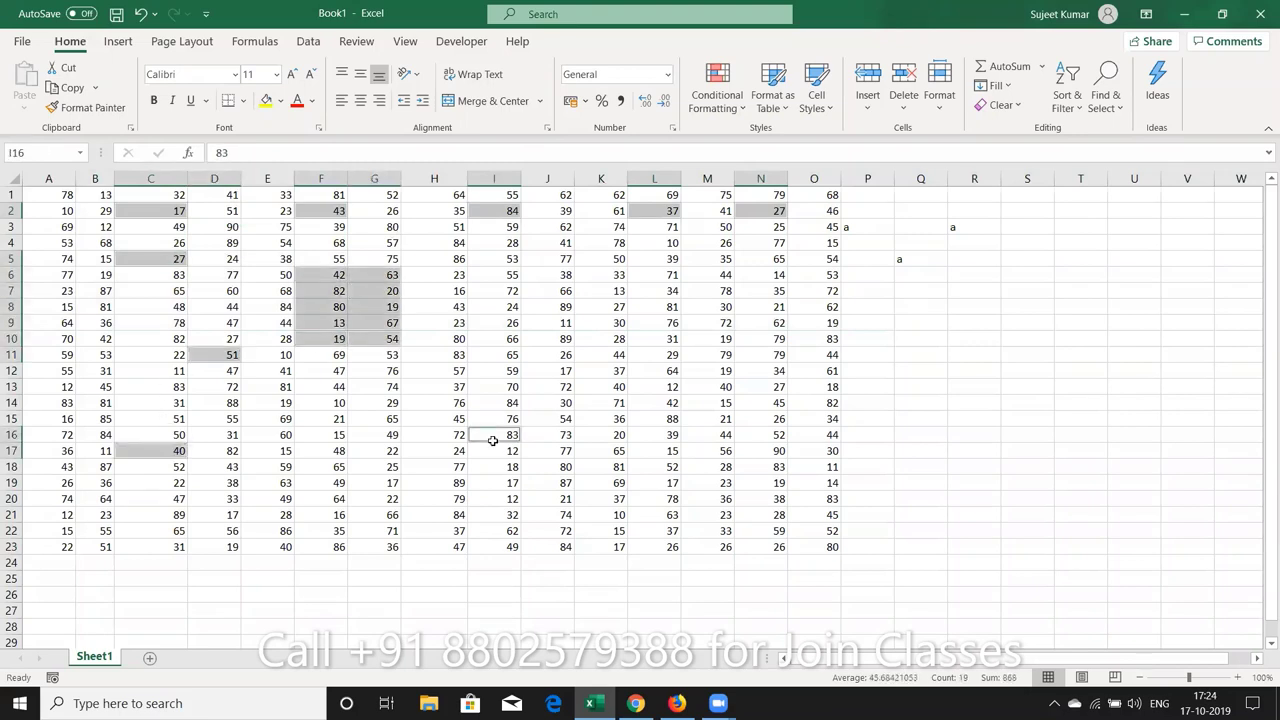
left_click(555, 384, "ctrl")
left_click(625, 326, "ctrl")
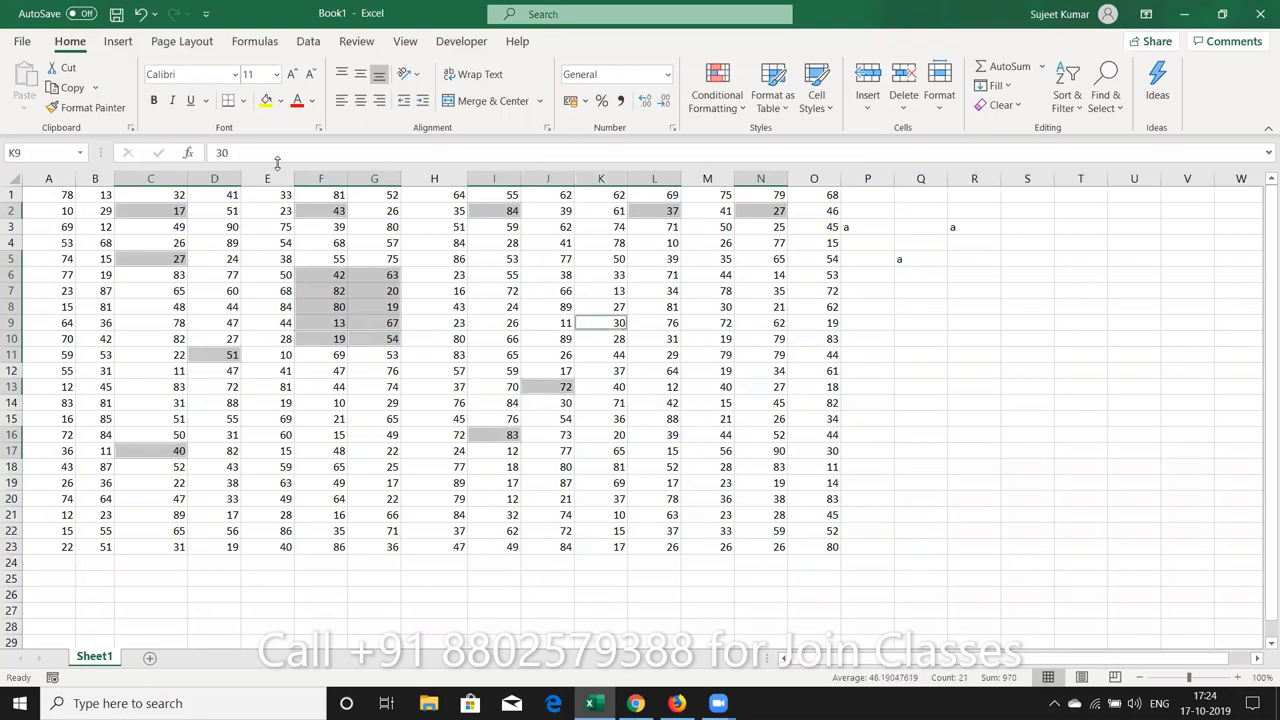
left_click(265, 102)
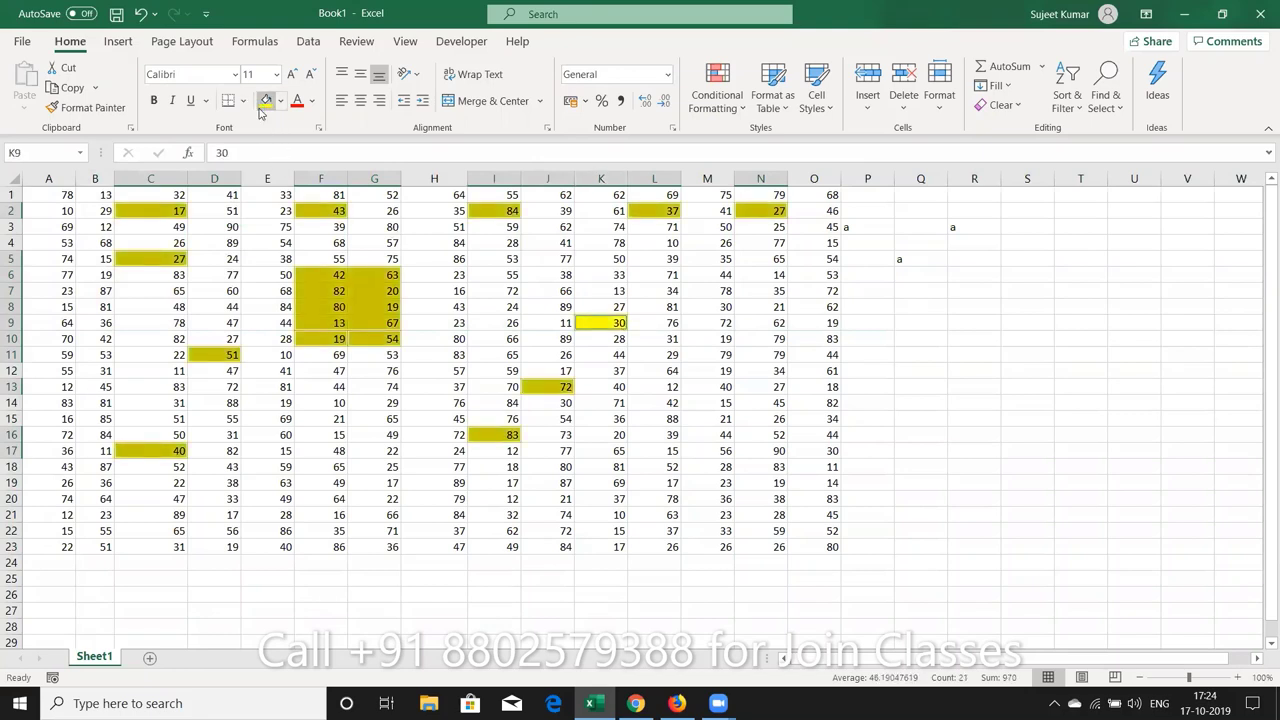
key("ctrl+z")
left_click(232, 243)
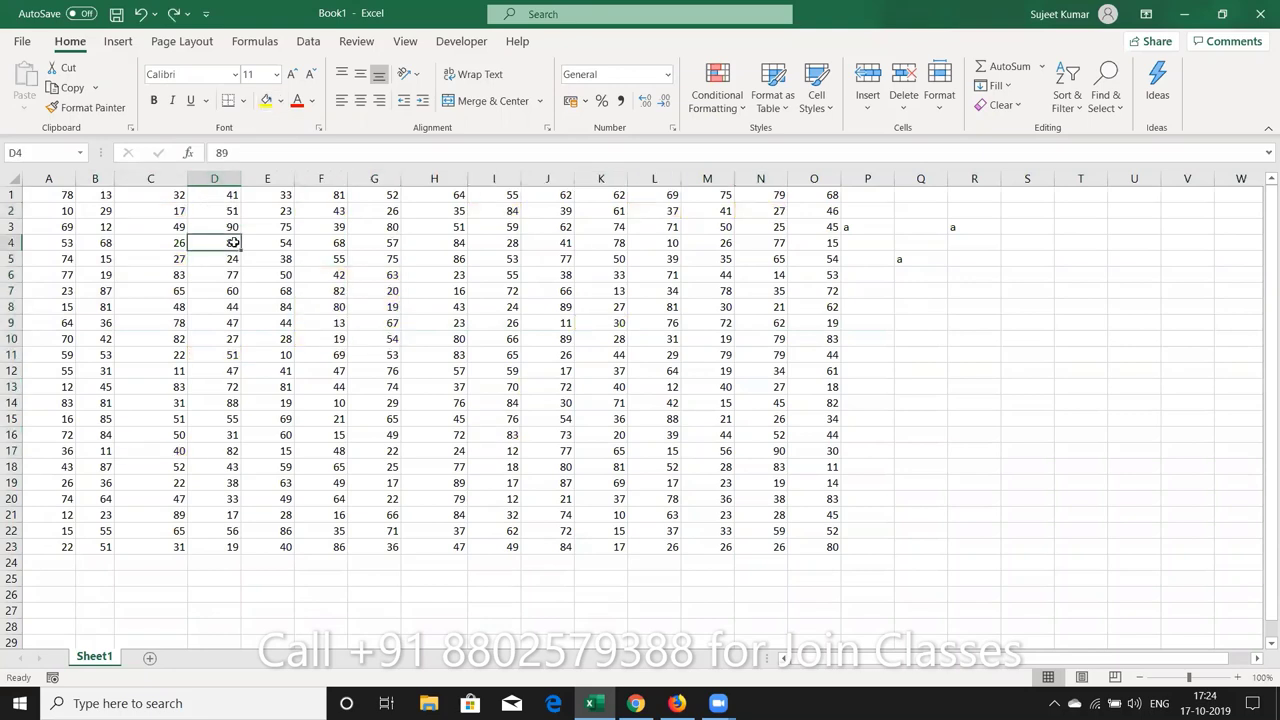
left_click_drag(153, 196, 258, 189)
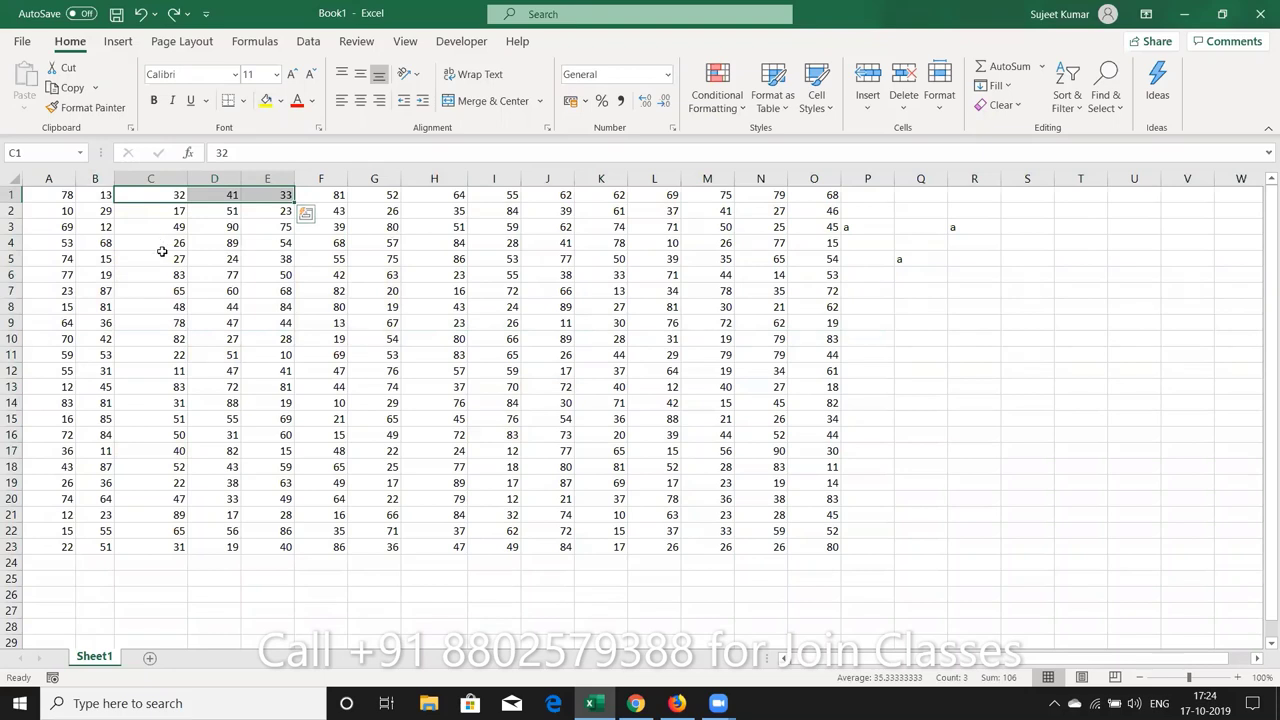
left_click_drag(160, 243, 260, 243, "ctrl")
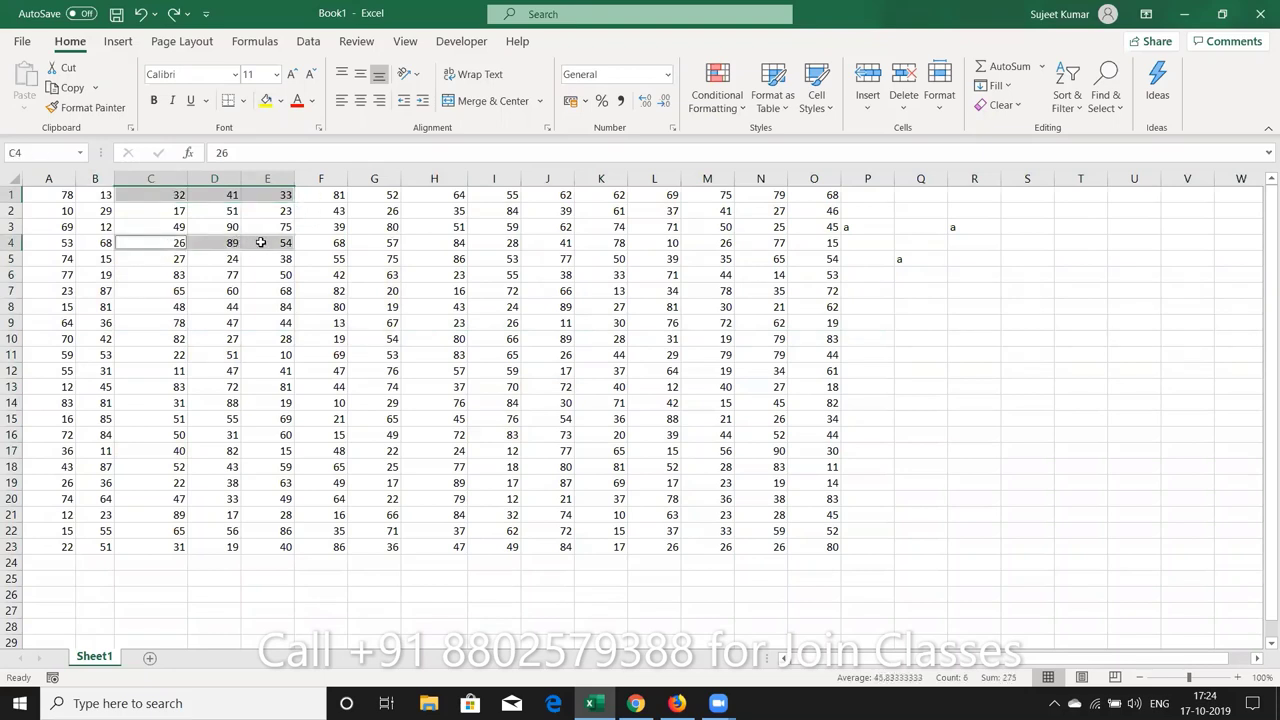
key("ctrl+c")
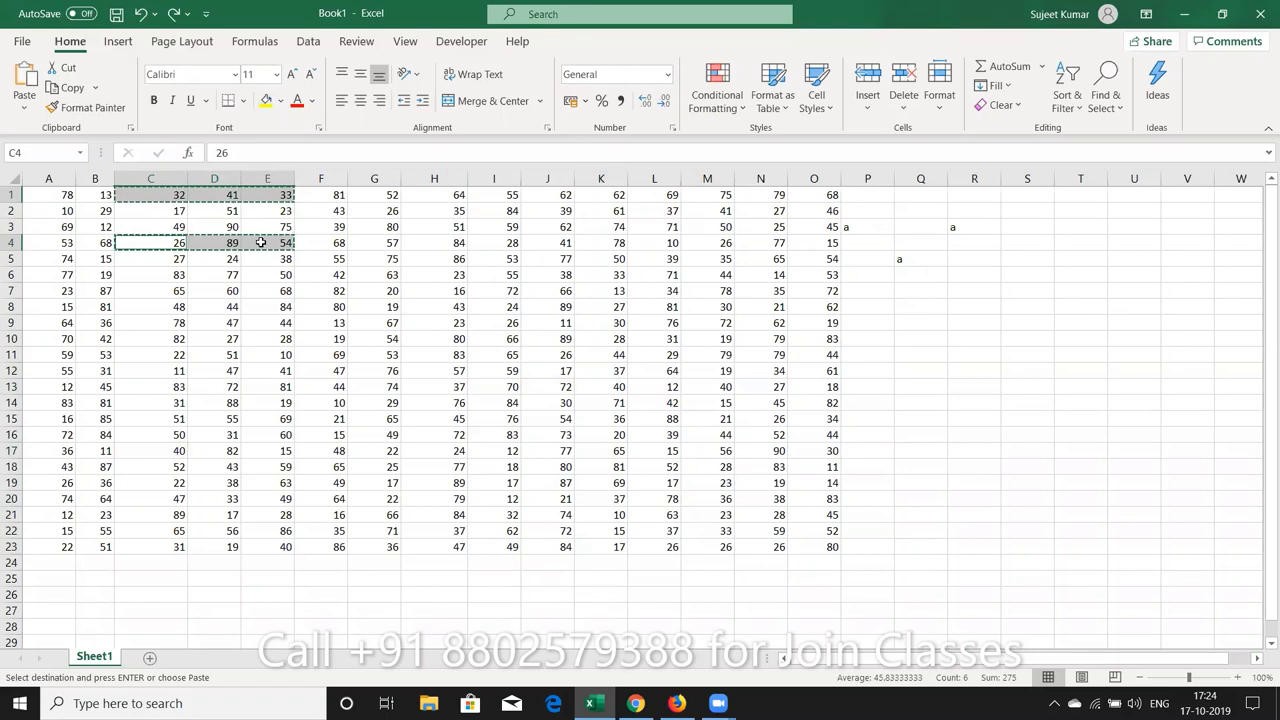
key("Escape")
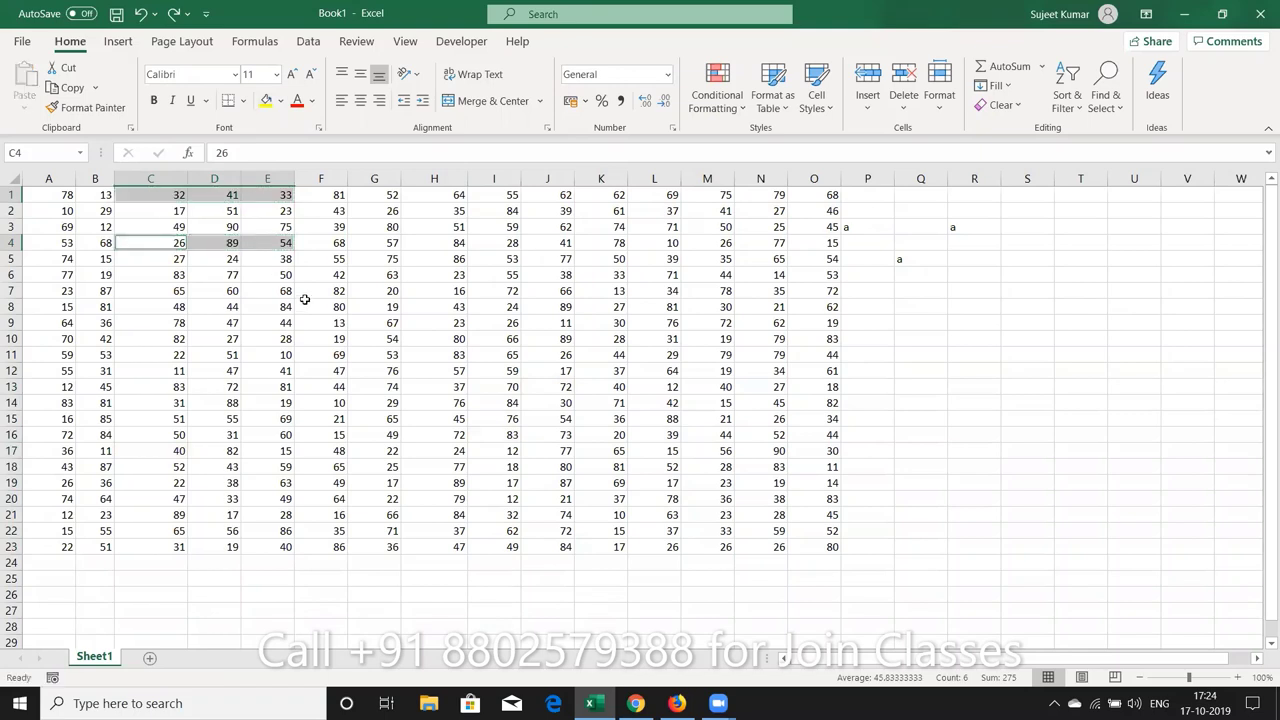
left_click_drag(305, 386, 568, 400)
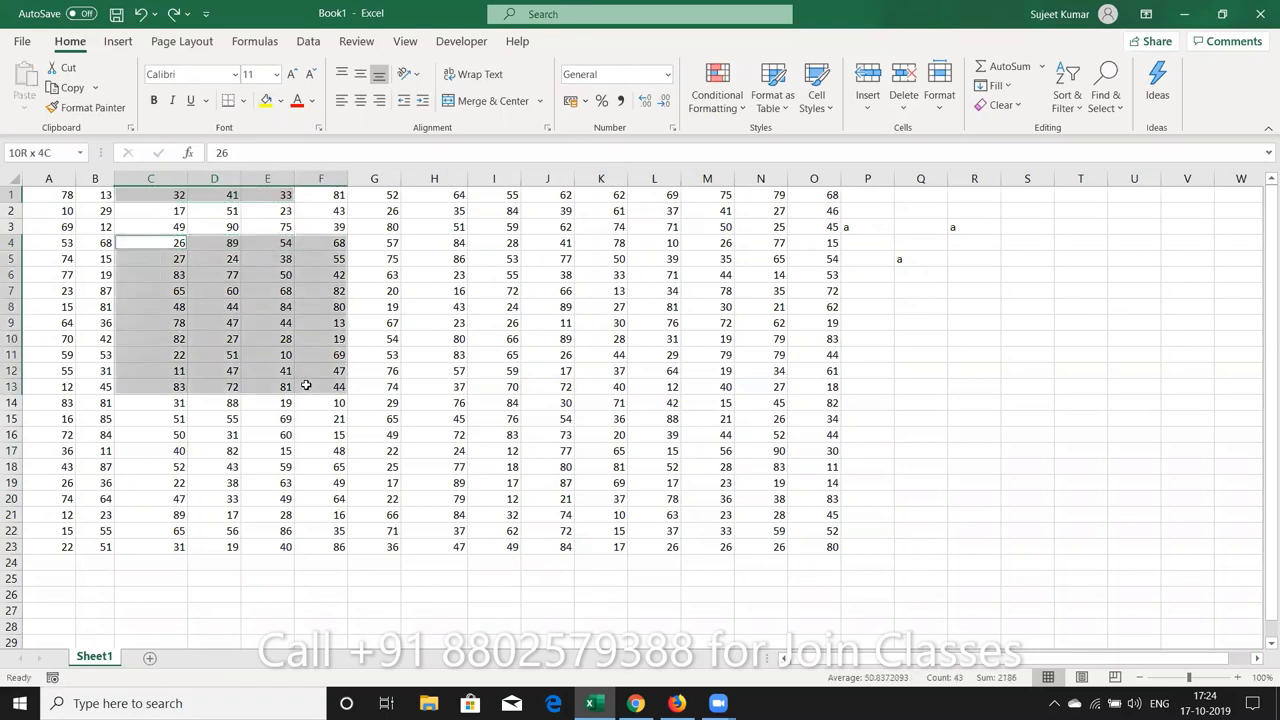
key("ctrl+c")
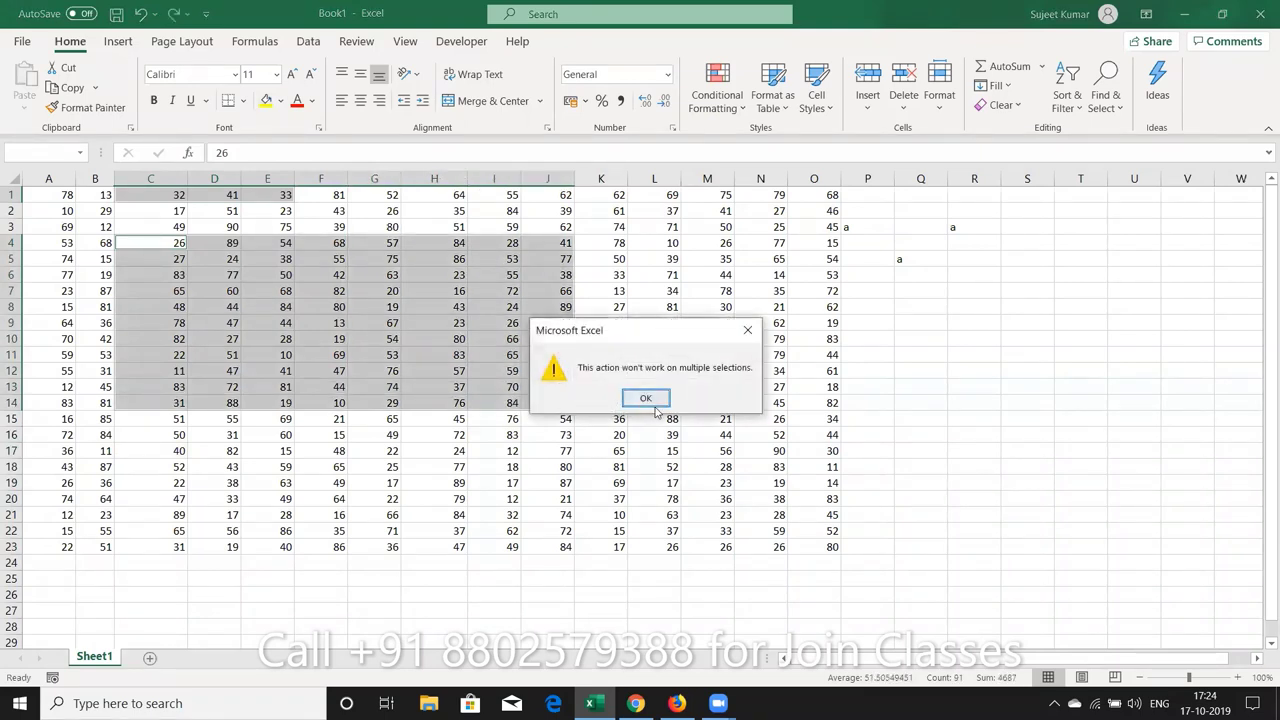
left_click(646, 399)
- Copy C1:E1, C5:E5, C9:E9 and C12:E12 together and paste them at R1
left_click(322, 368)
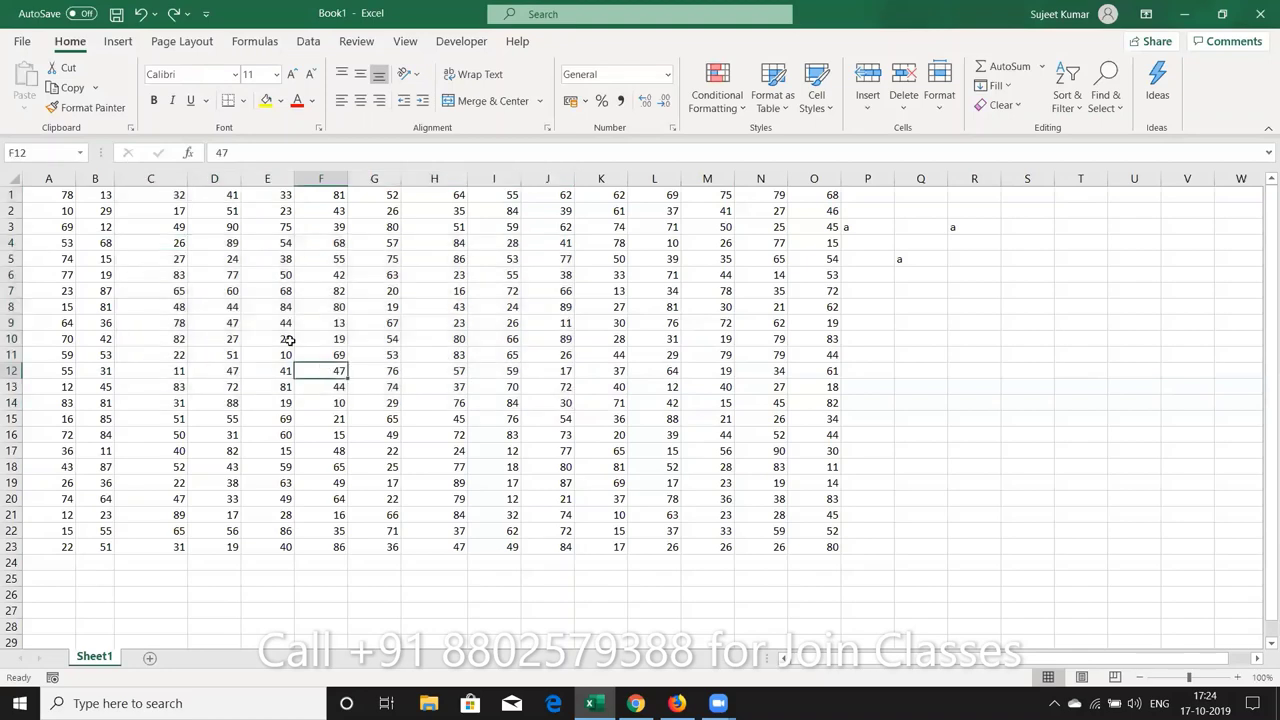
left_click_drag(155, 195, 278, 192)
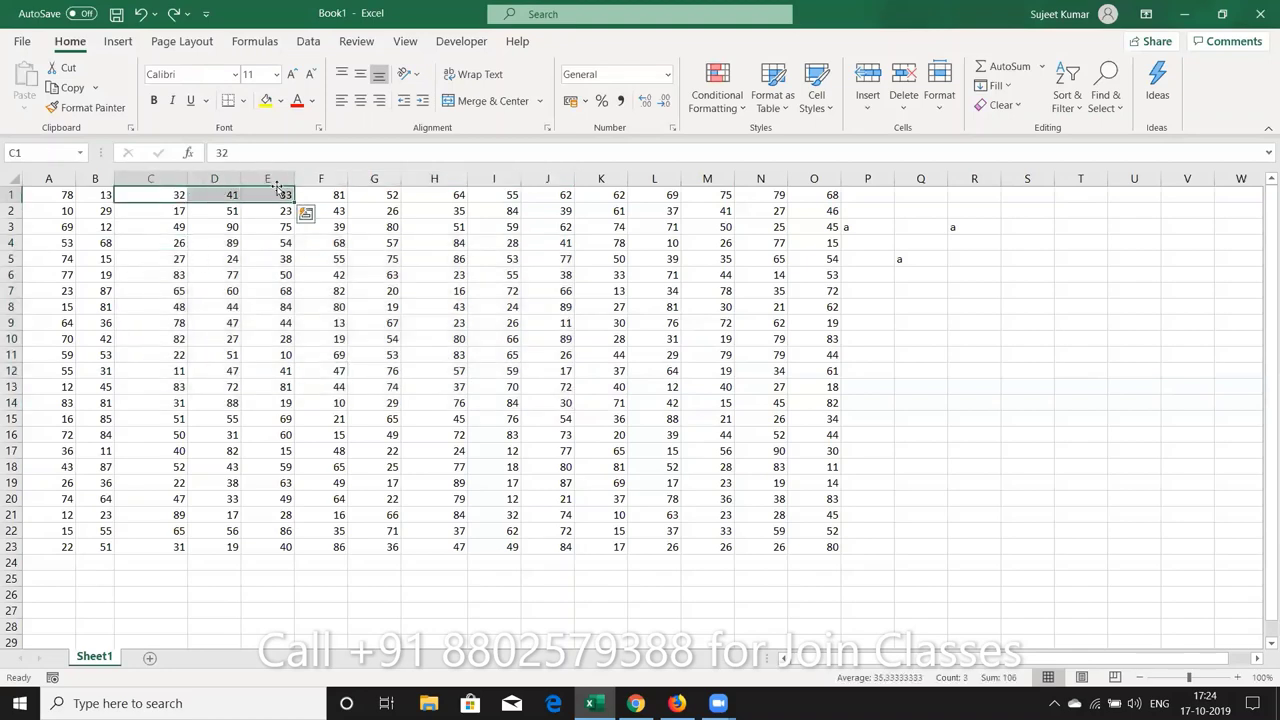
left_click_drag(166, 258, 285, 260, "ctrl")
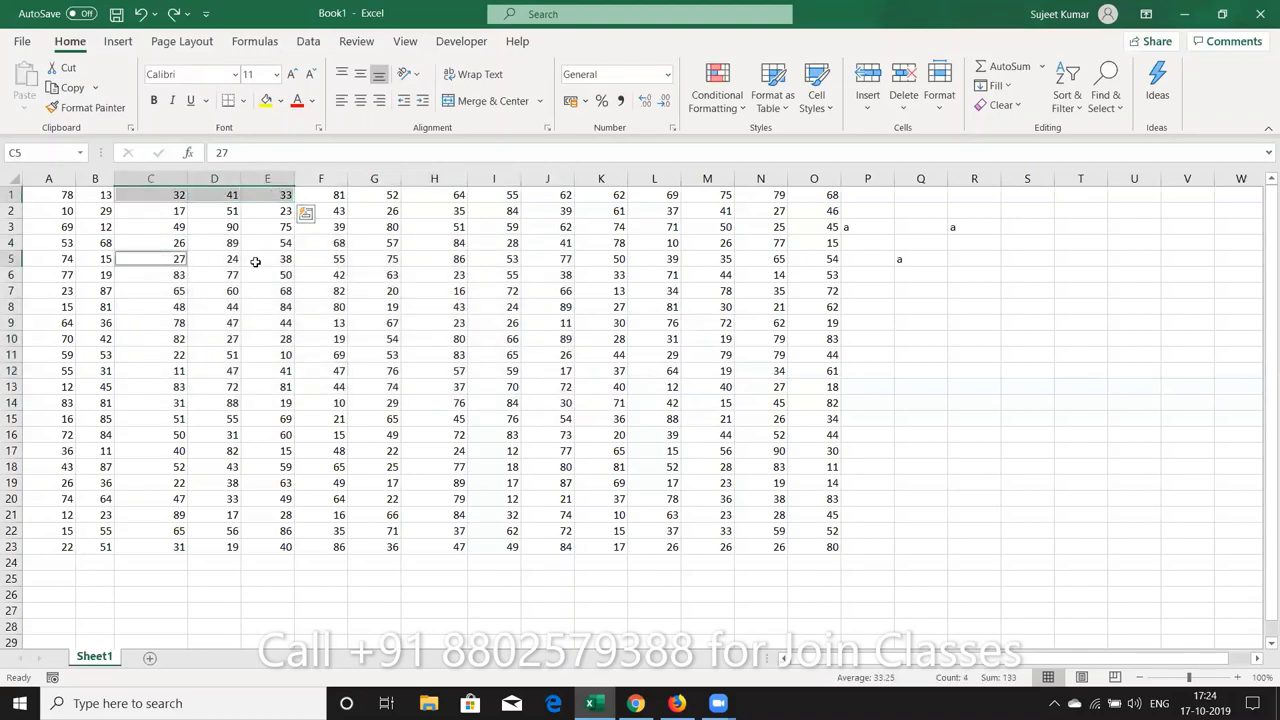
left_click_drag(150, 323, 264, 322, "ctrl")
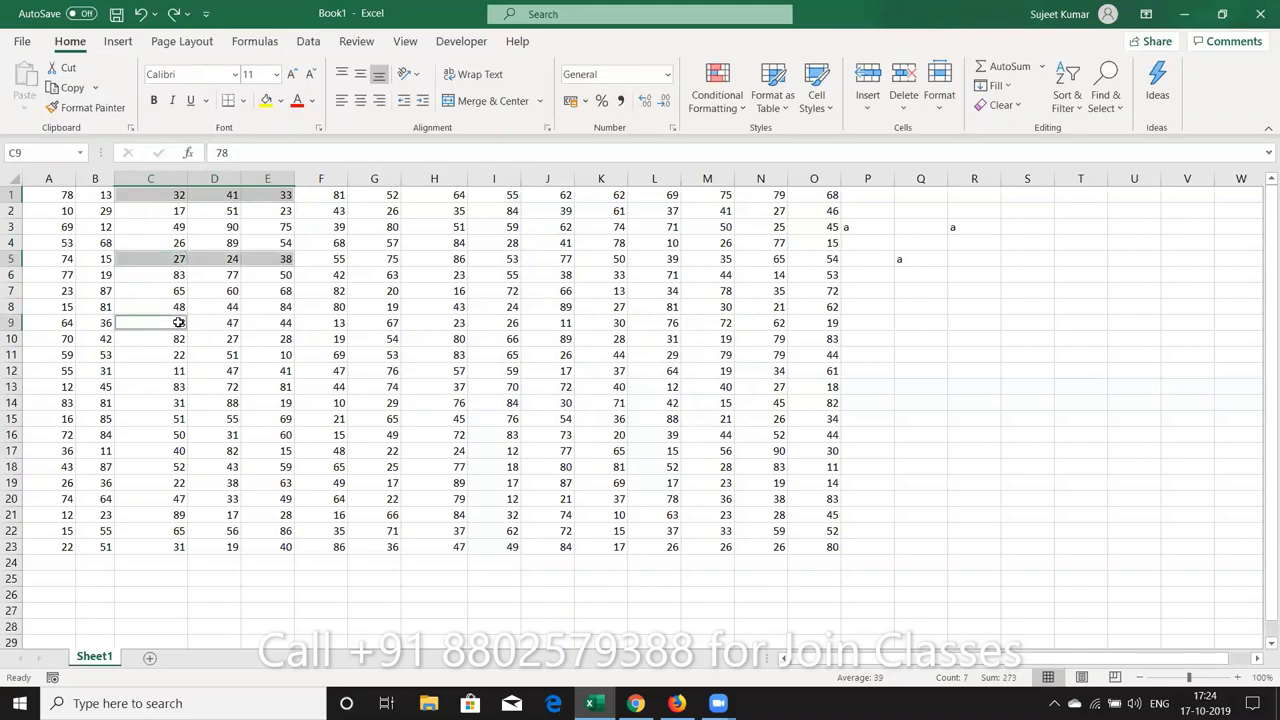
left_click_drag(158, 371, 267, 376, "ctrl")
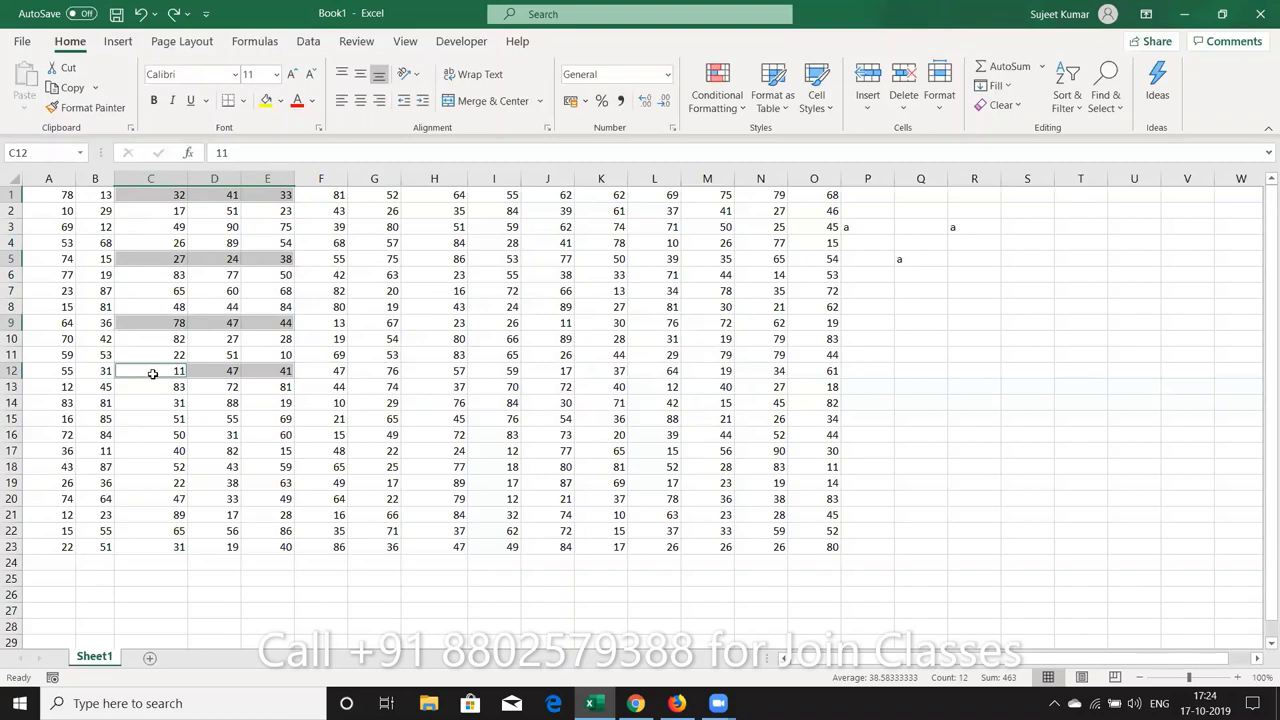
key("ctrl+c")
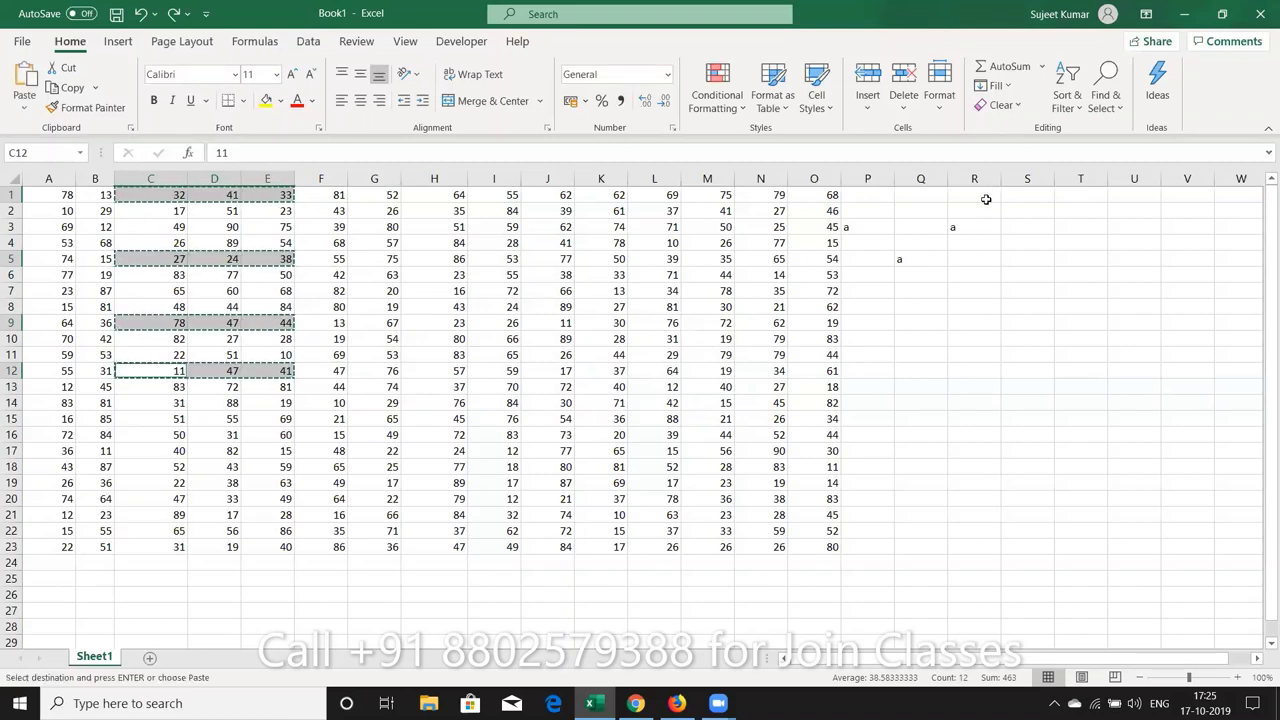
left_click(986, 201)
key("ctrl+v")
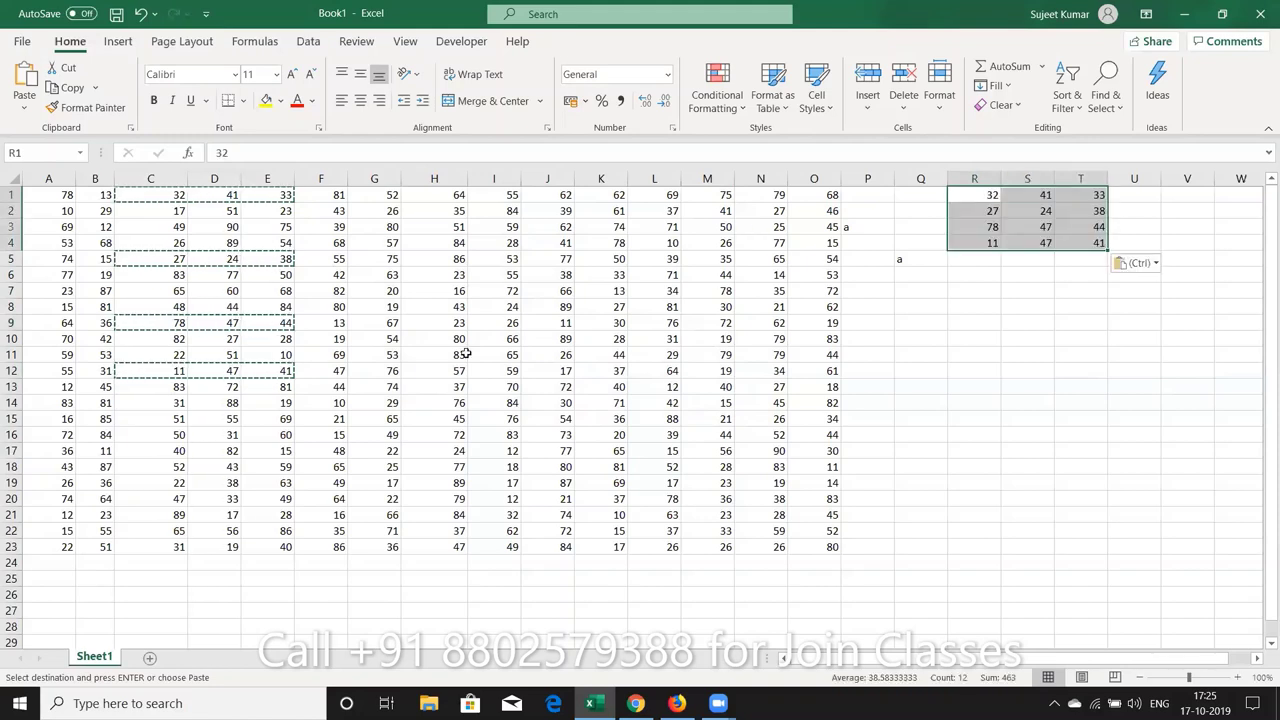
left_click(412, 356)
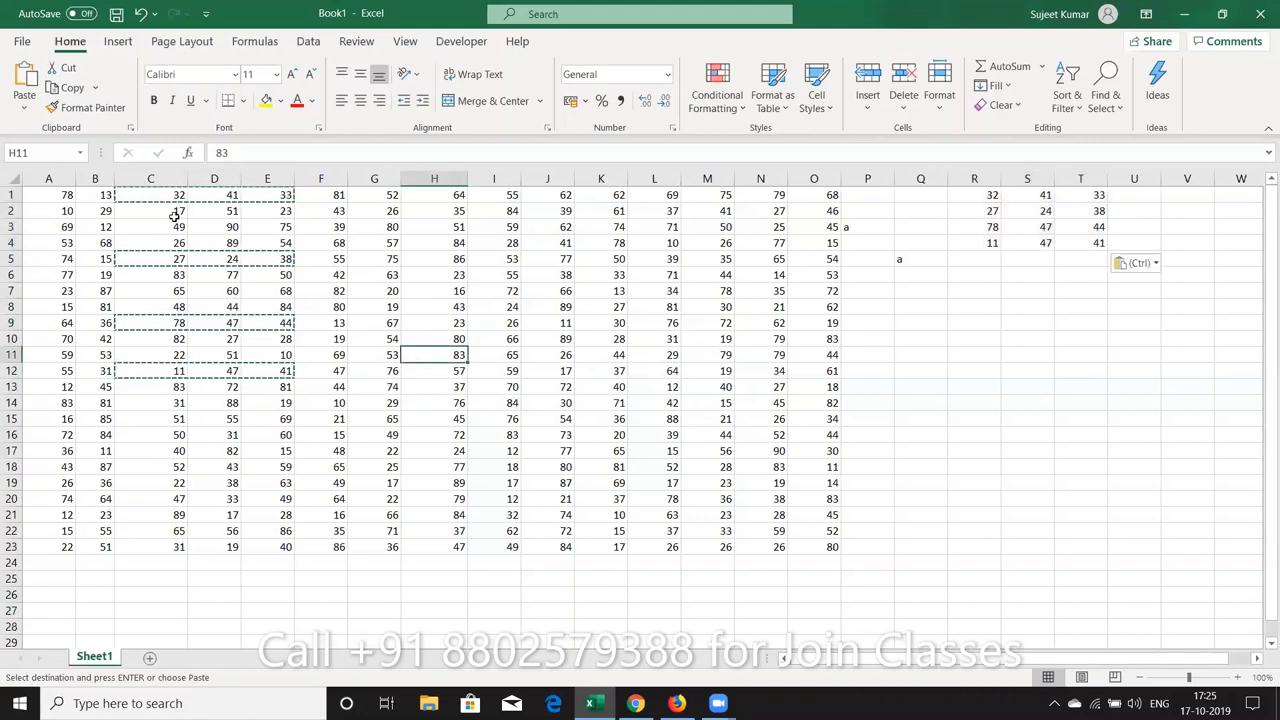
- Select uneven ranges C2:C10, E1:E8 and column H, attempt a paste, and dismiss the warning
left_click_drag(167, 214, 172, 340)
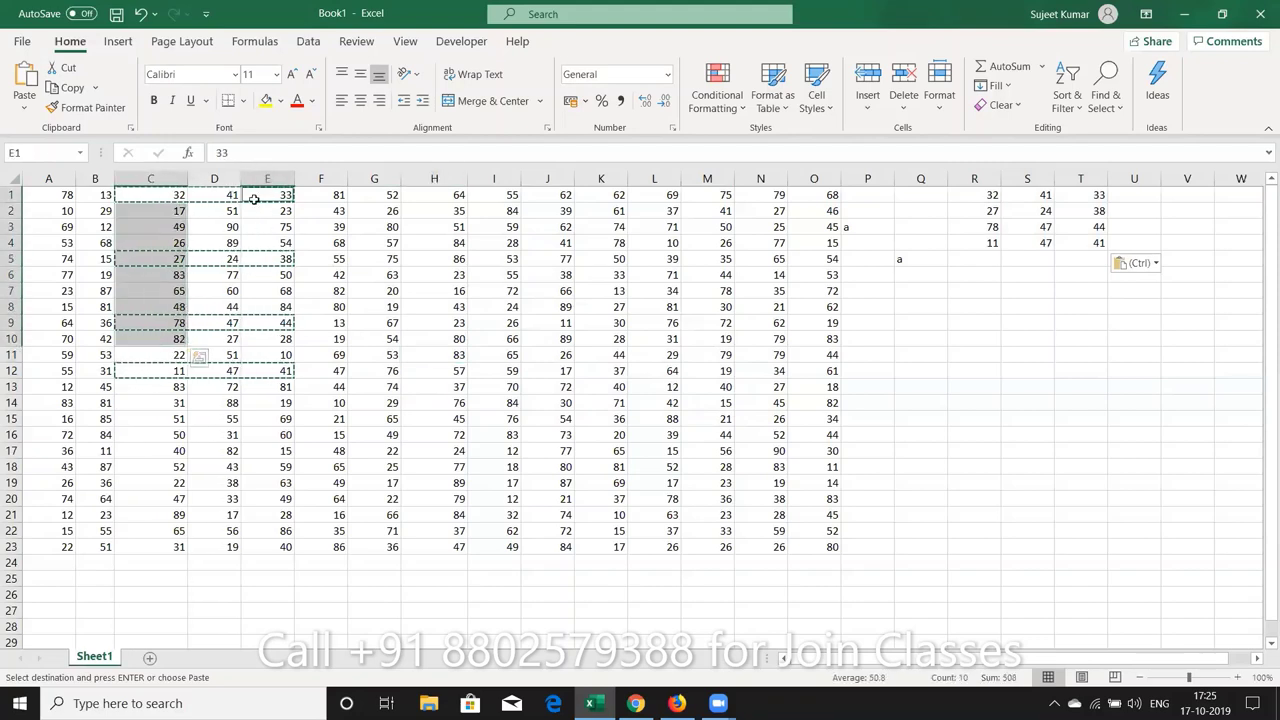
left_click_drag(266, 198, 266, 335, "ctrl")
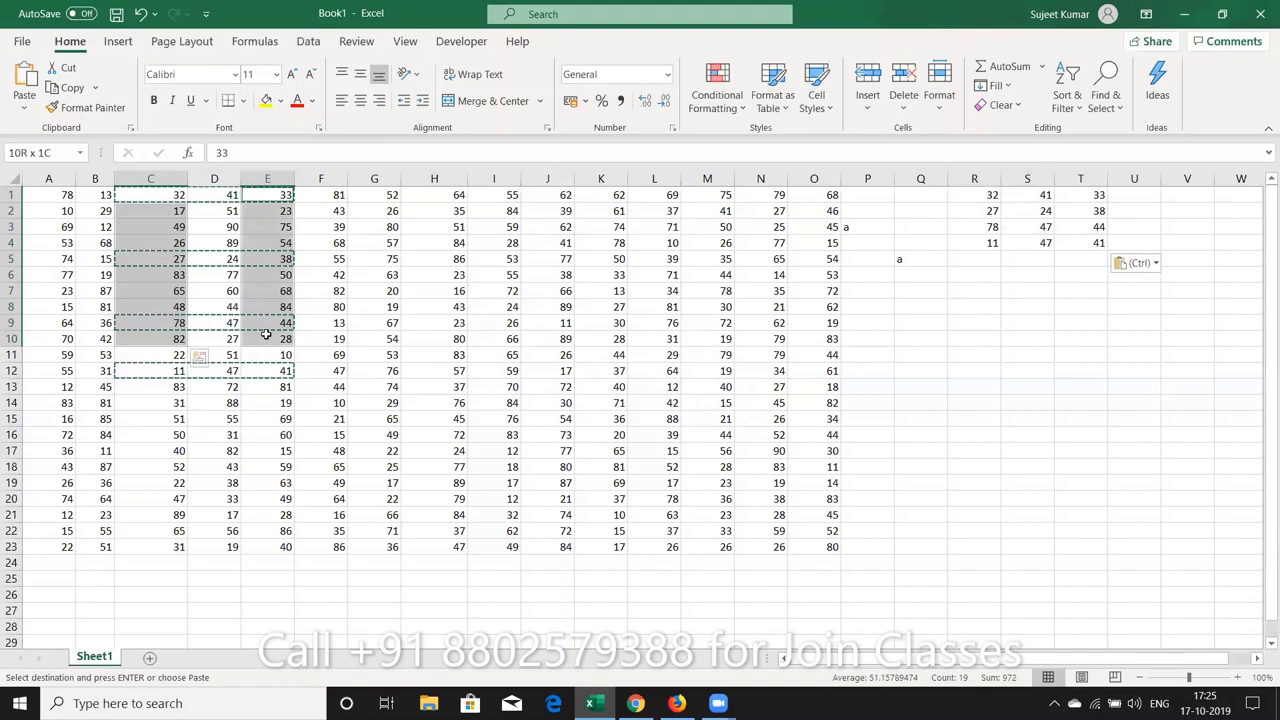
mouse_move(454, 192)
left_mouse_down("ctrl")
mouse_move(454, 302)
mouse_move(427, 341)
left_mouse_up("ctrl")
key("ctrl+v")
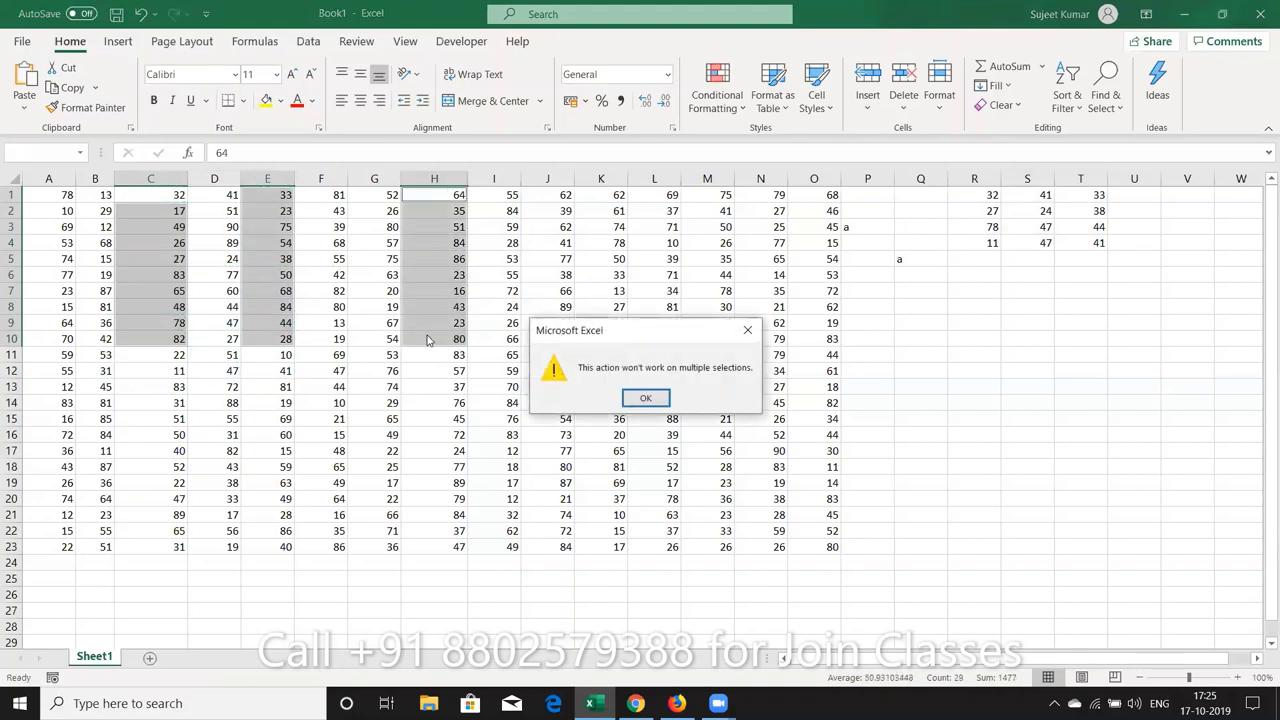
left_click(643, 399)
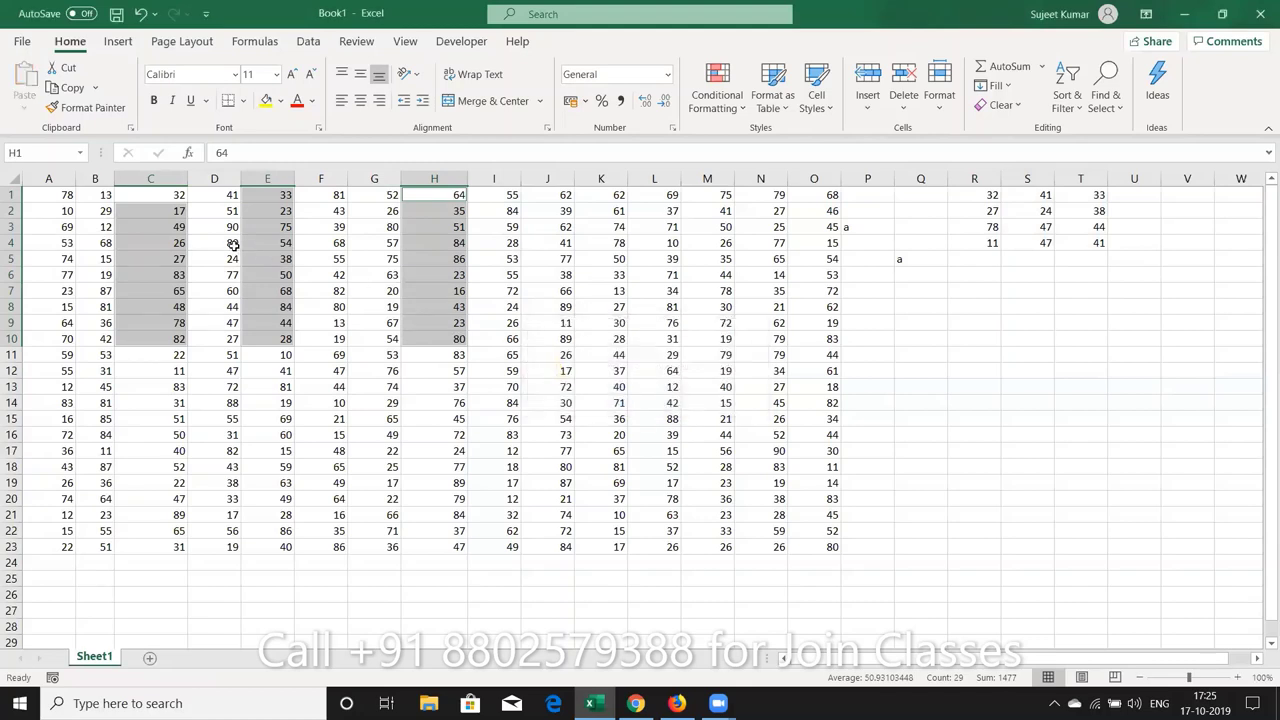
- Select C1:C9, E1:E9 and G1:G9 together and copy them
left_click(173, 197)
left_click_drag(173, 197, 162, 308)
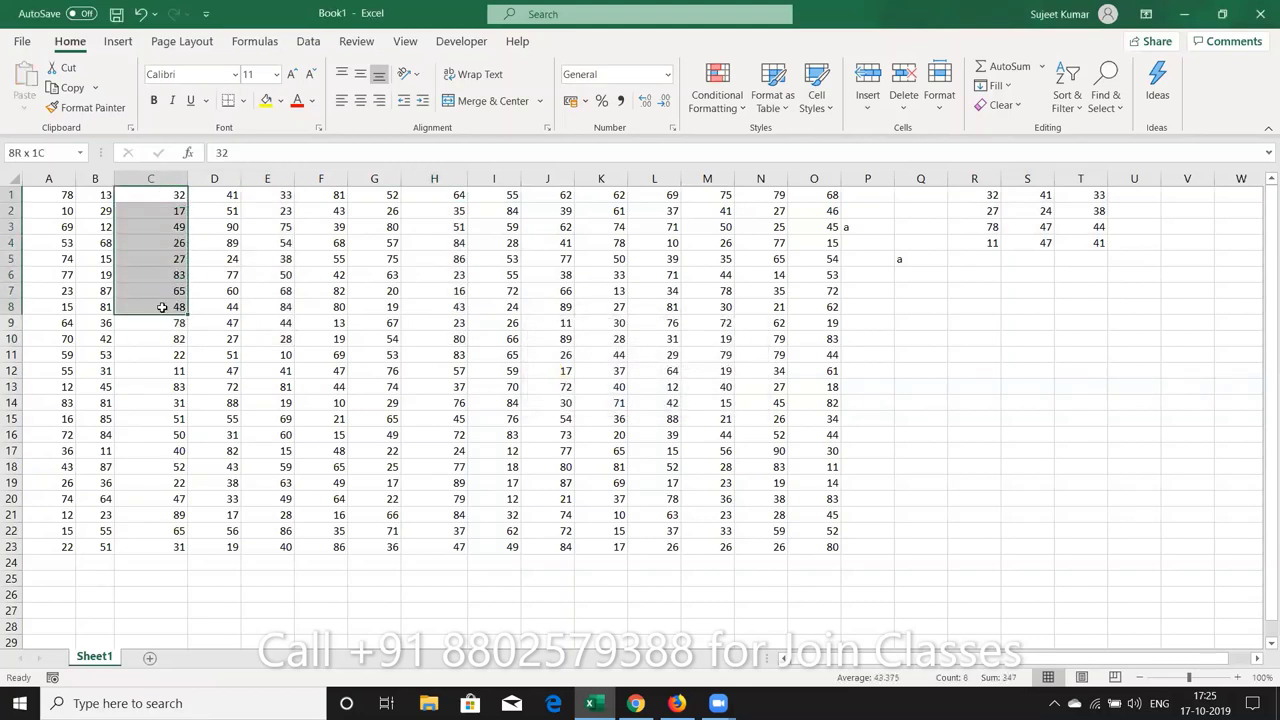
left_click_drag(318, 195, 320, 243)
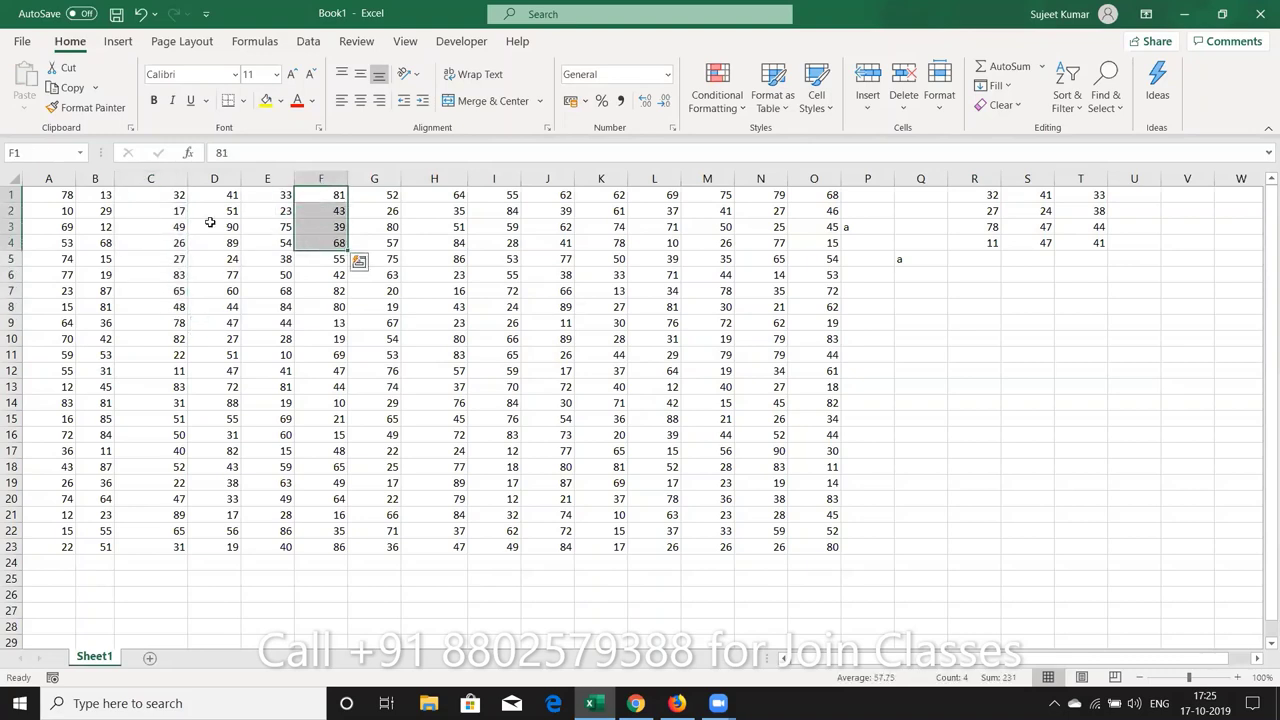
left_click_drag(160, 199, 165, 324)
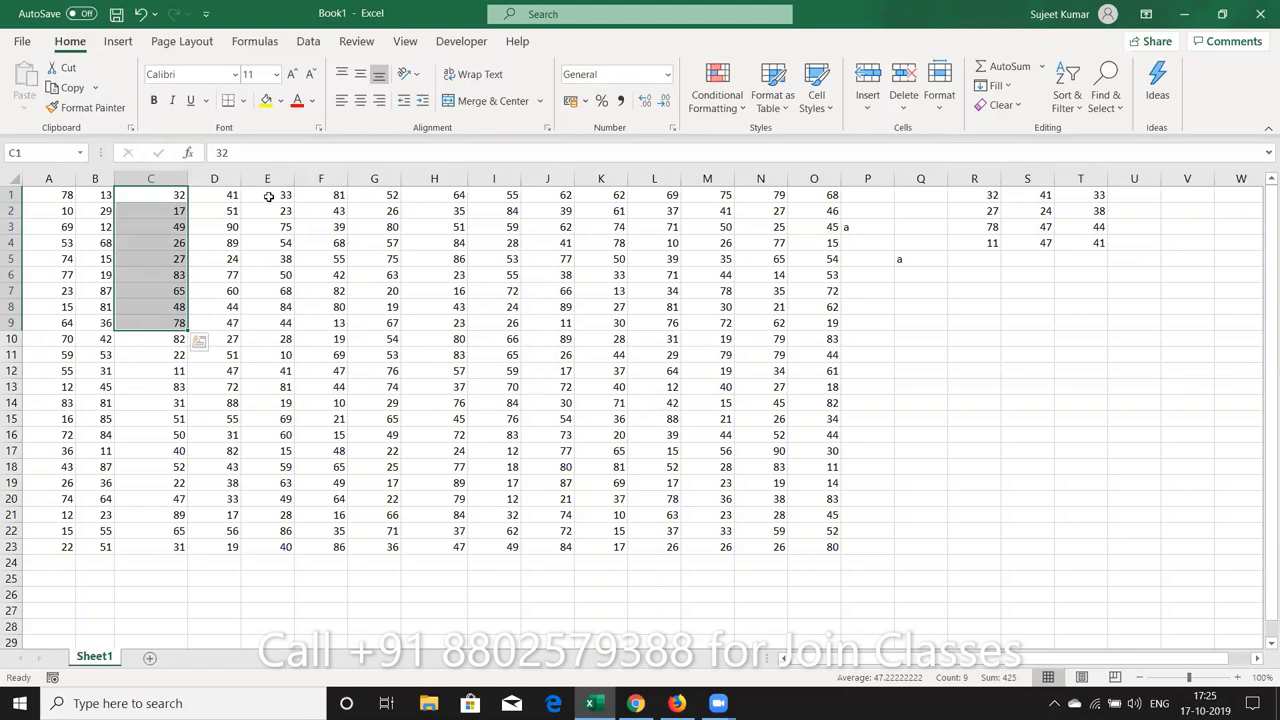
left_click_drag(269, 196, 273, 327, "ctrl")
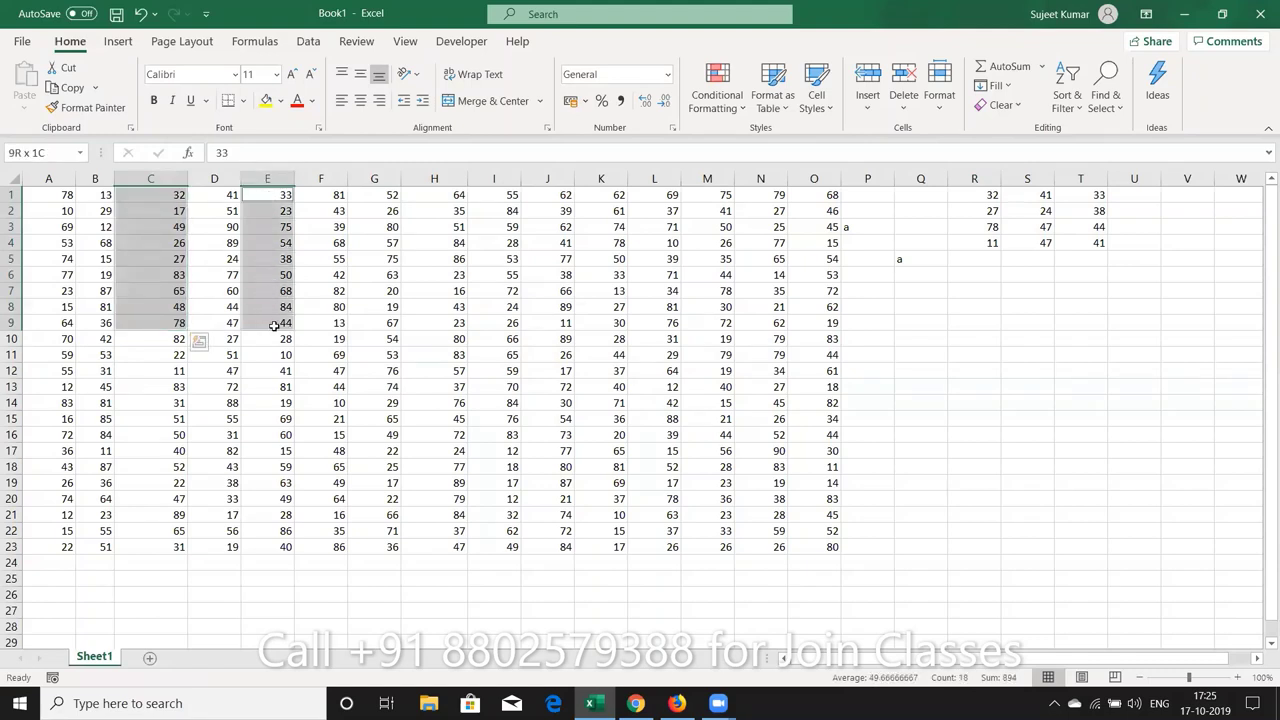
left_click_drag(386, 197, 389, 322, "ctrl")
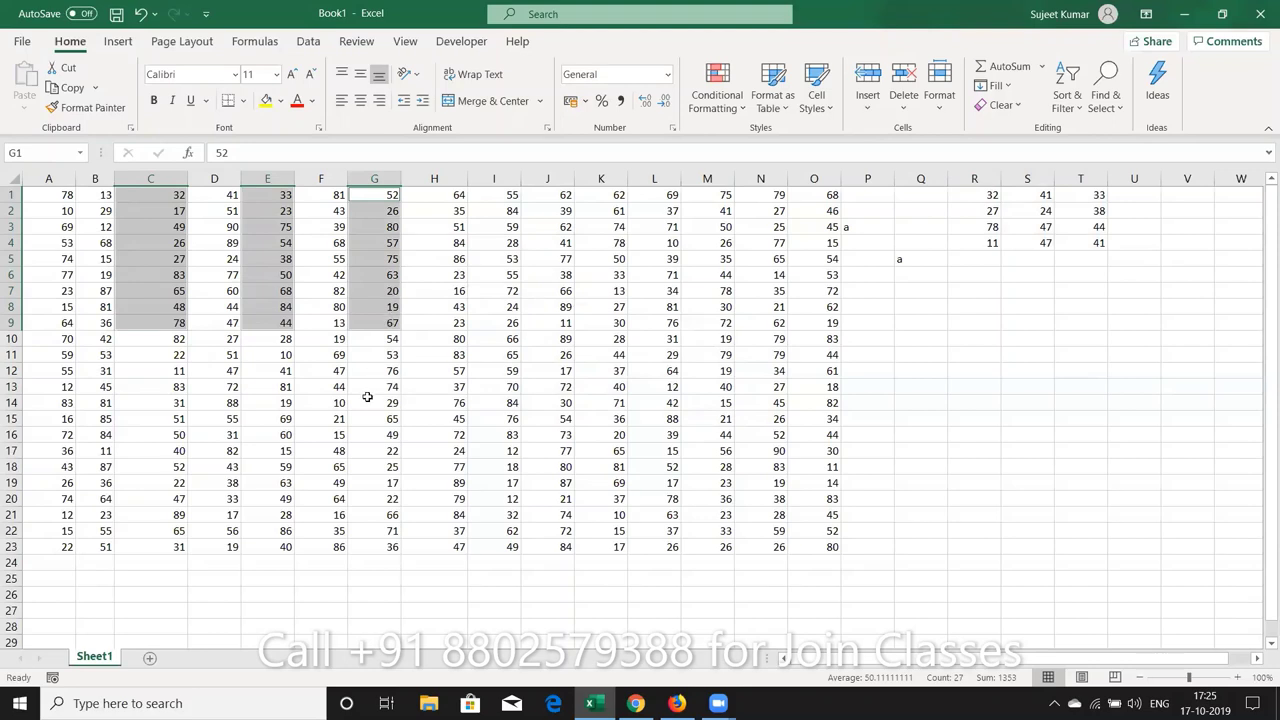
key("ctrl+c")
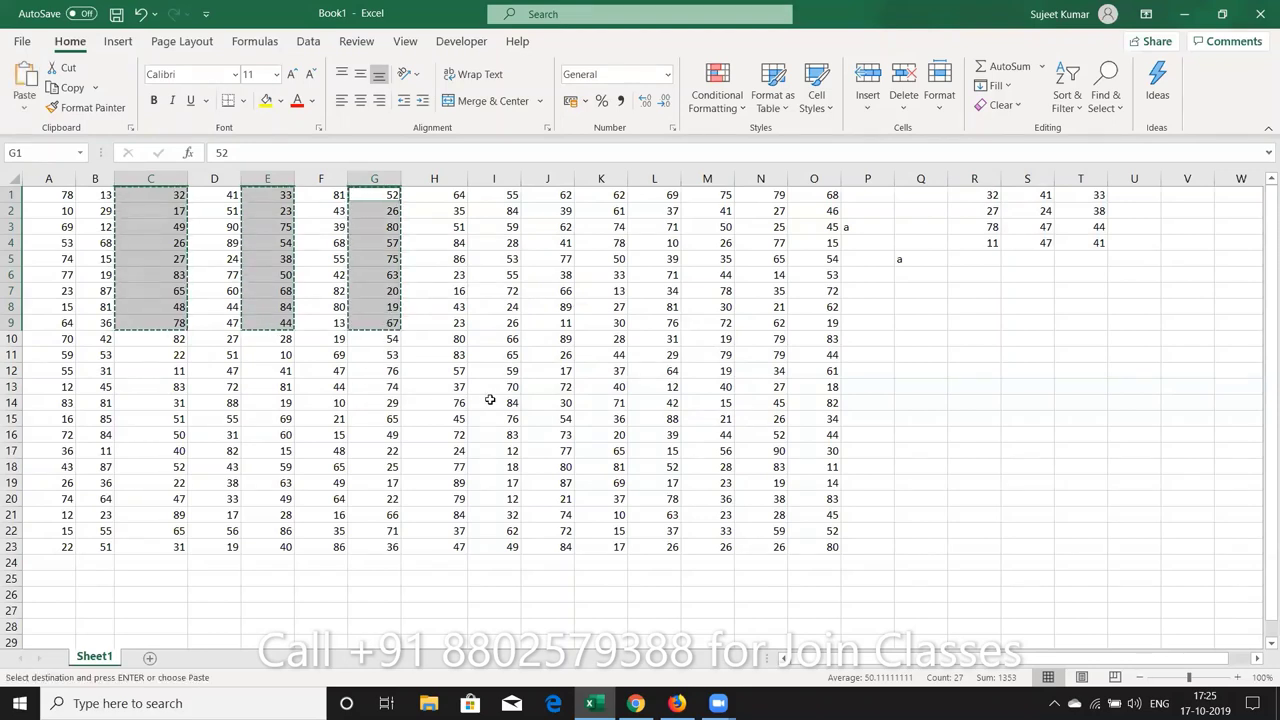
- Move to cell J8 and cancel the pending copy with Esc
left_click(490, 400)
key("Right")
key("ctrl+Down")
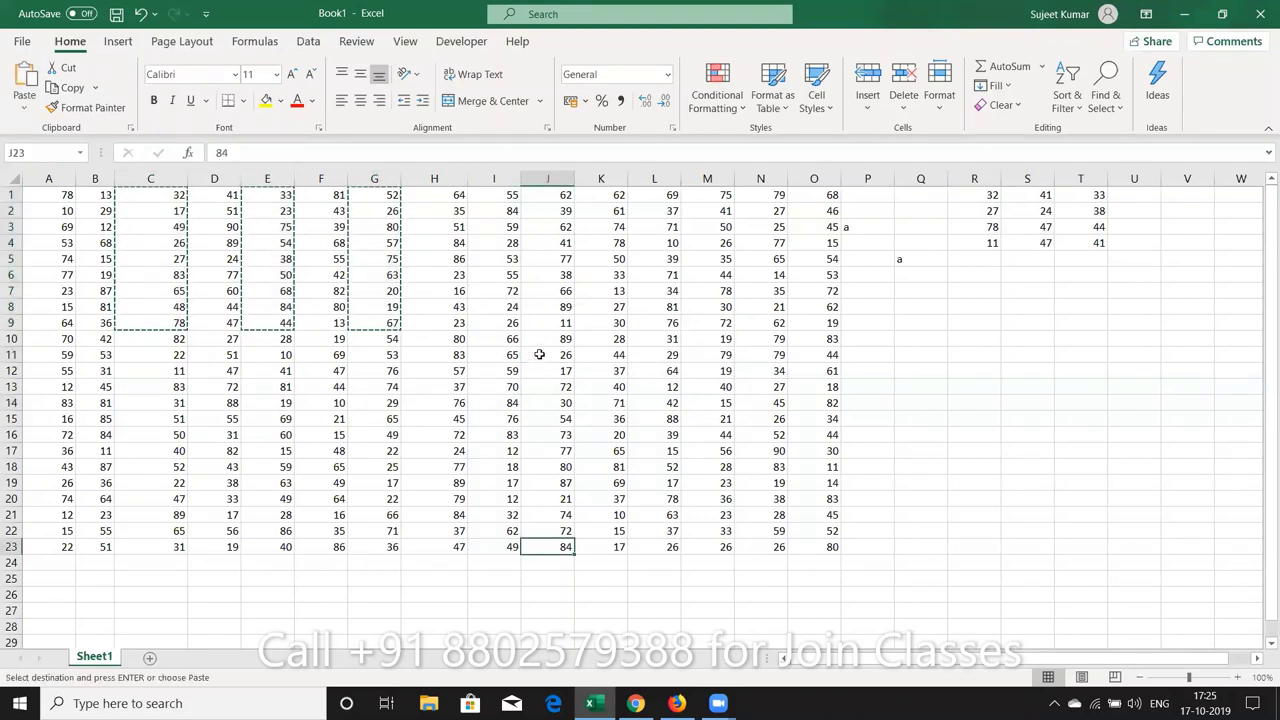
left_click(539, 354)
key("Escape")
left_click(533, 312)
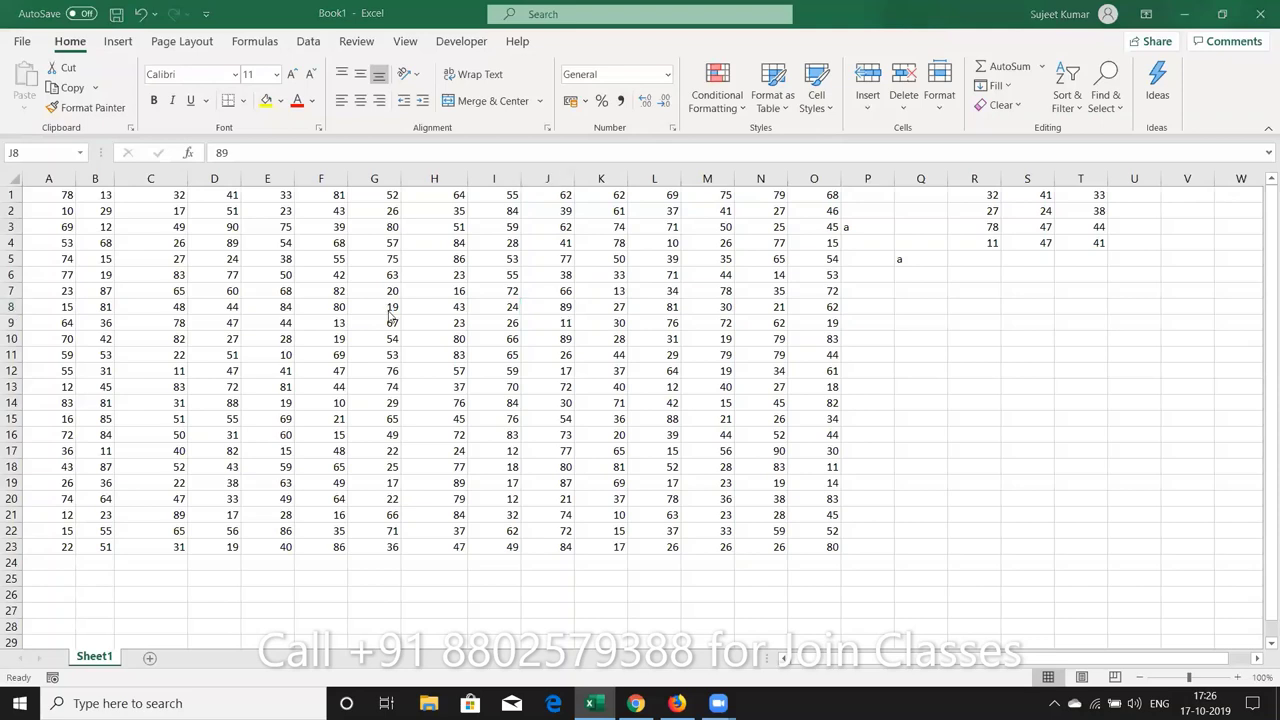
- Create a new blank workbook and add five sheets, giving Sheet1 through Sheet6
key("ctrl+n")
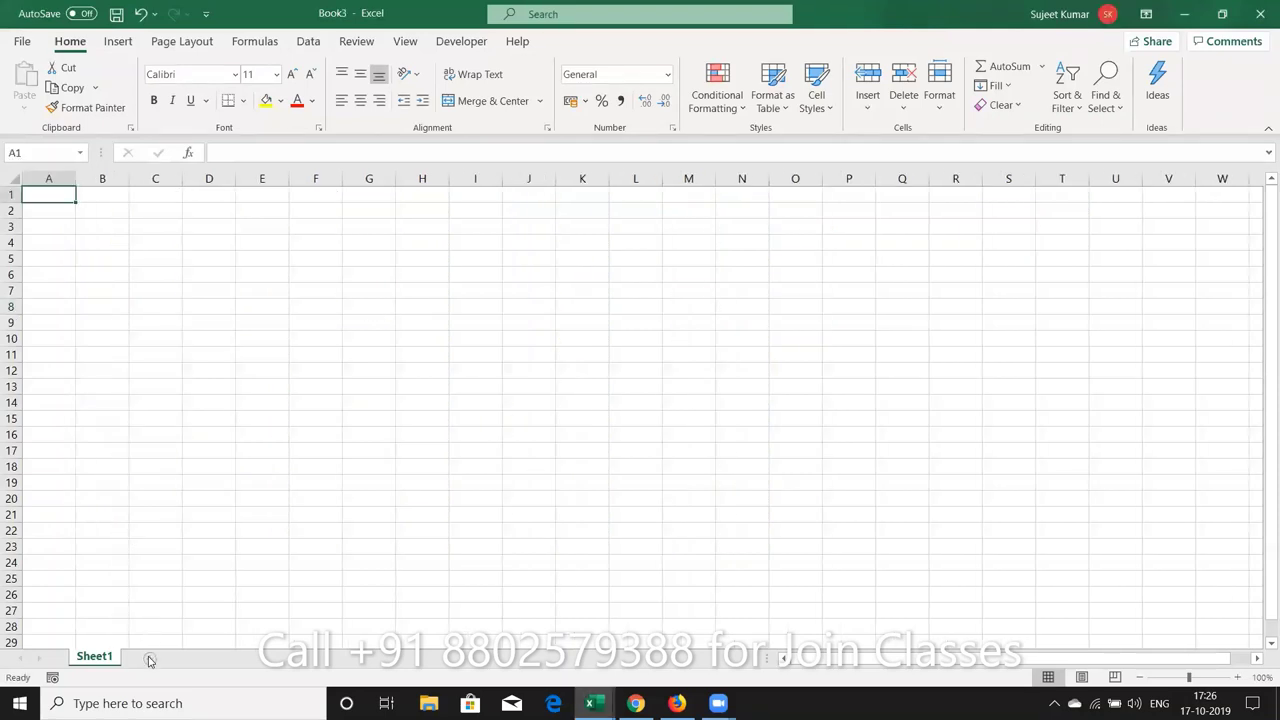
left_click(149, 657)
left_click(201, 658)
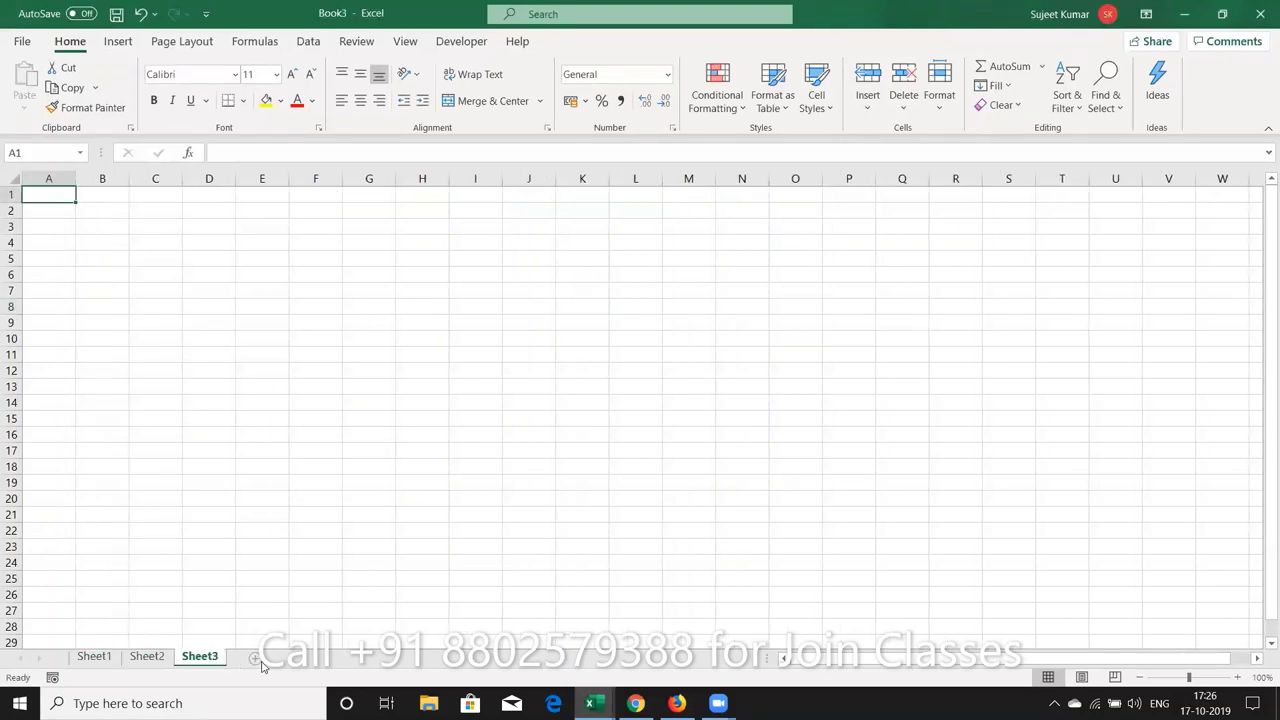
left_click(254, 658)
left_click(308, 660)
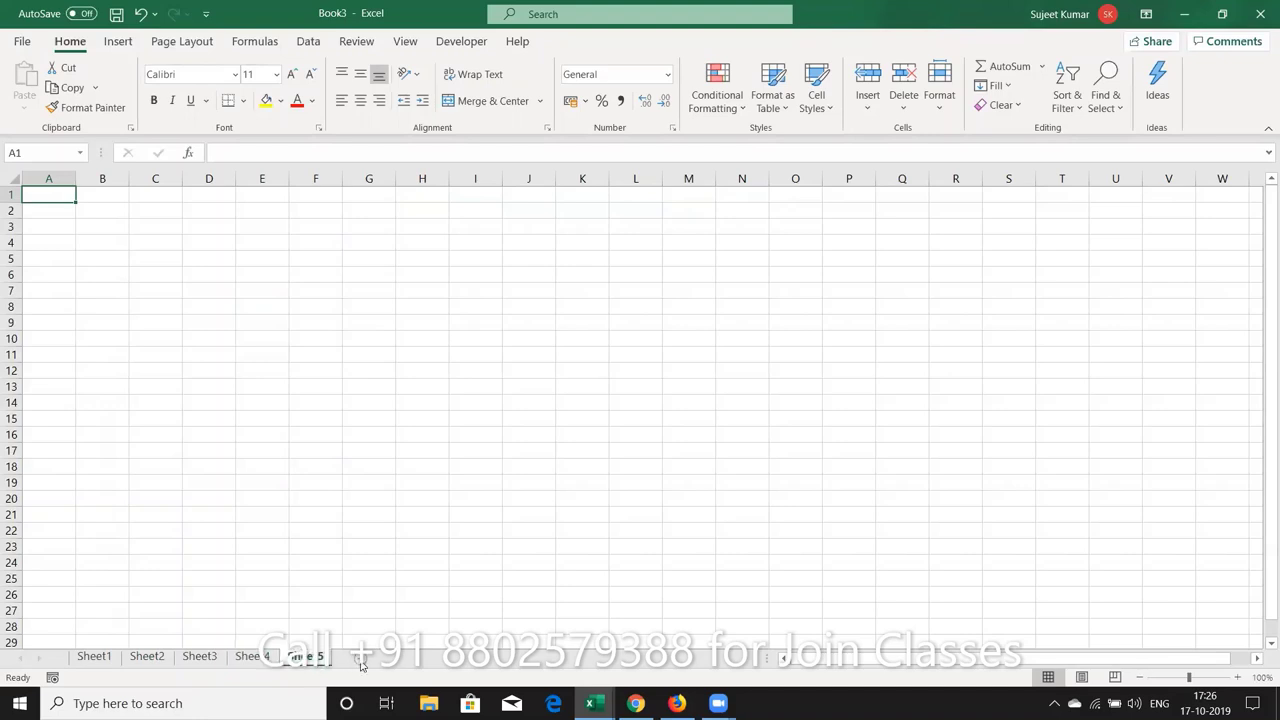
left_click(362, 660)
- Browse the sheet tabs from Sheet1 to Sheet6, then return to Sheet1
left_click(94, 660)
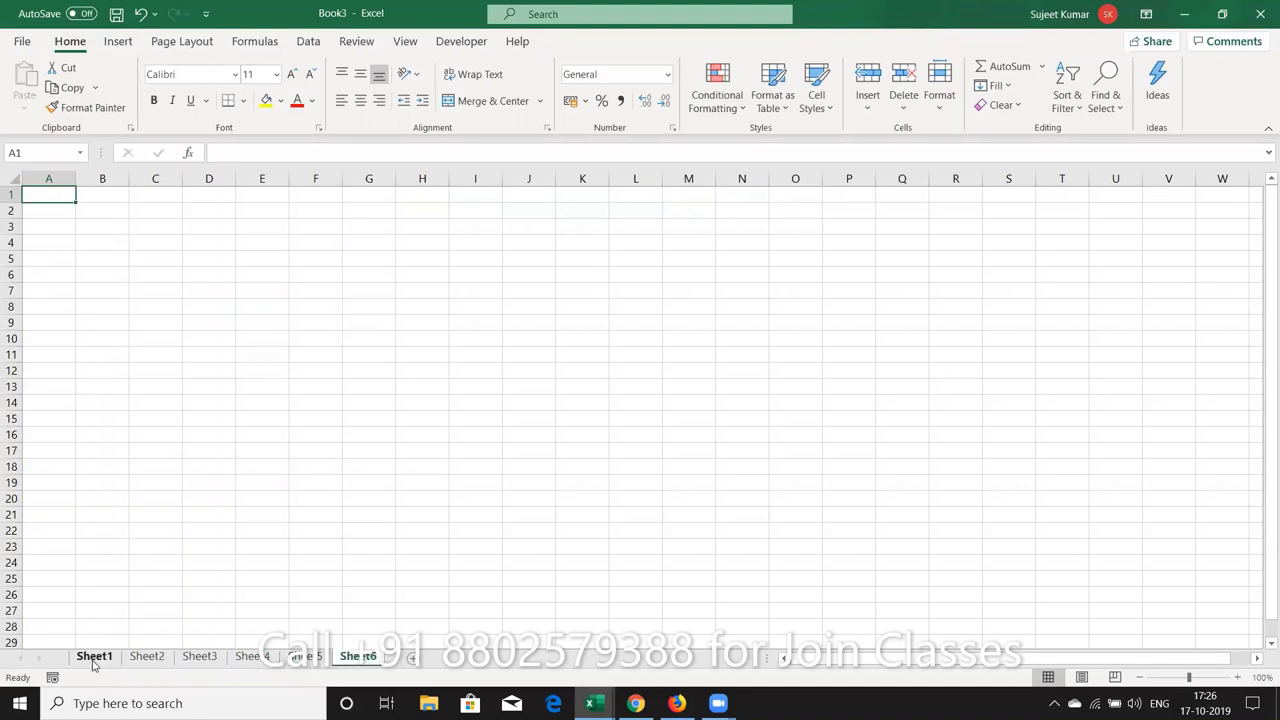
left_click(135, 662)
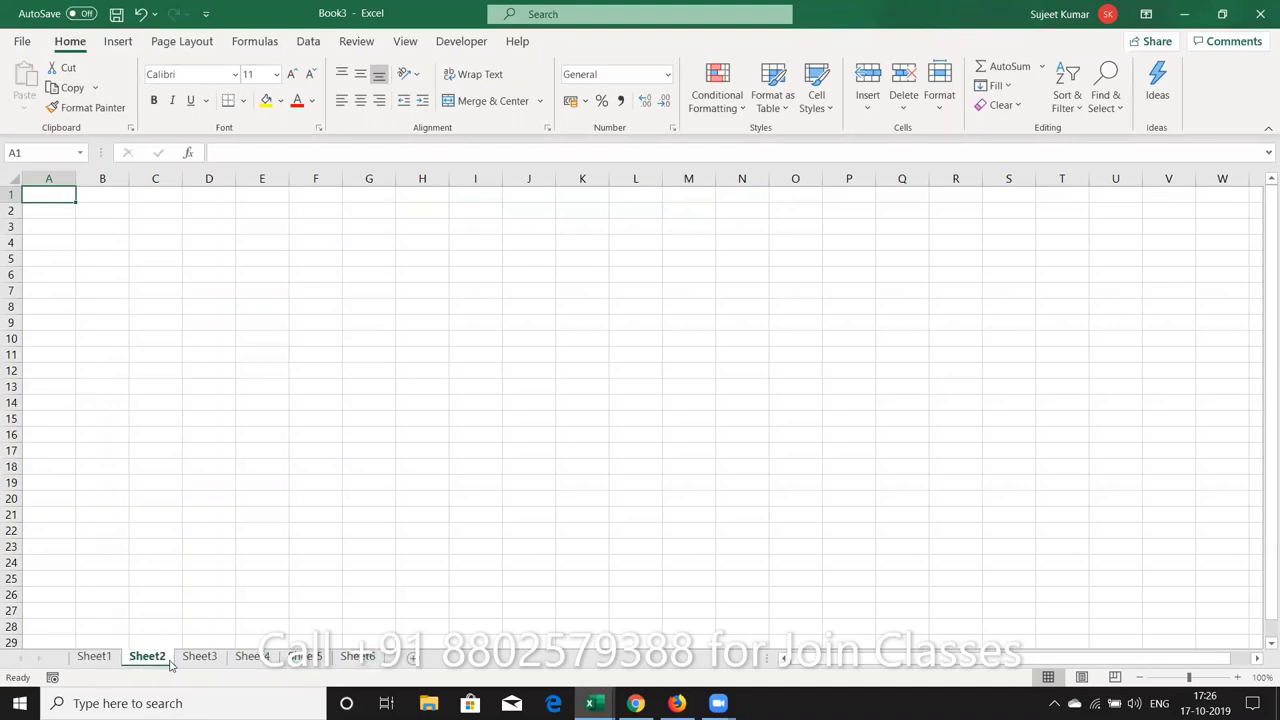
left_click(196, 660)
left_click(250, 660)
left_click(283, 658)
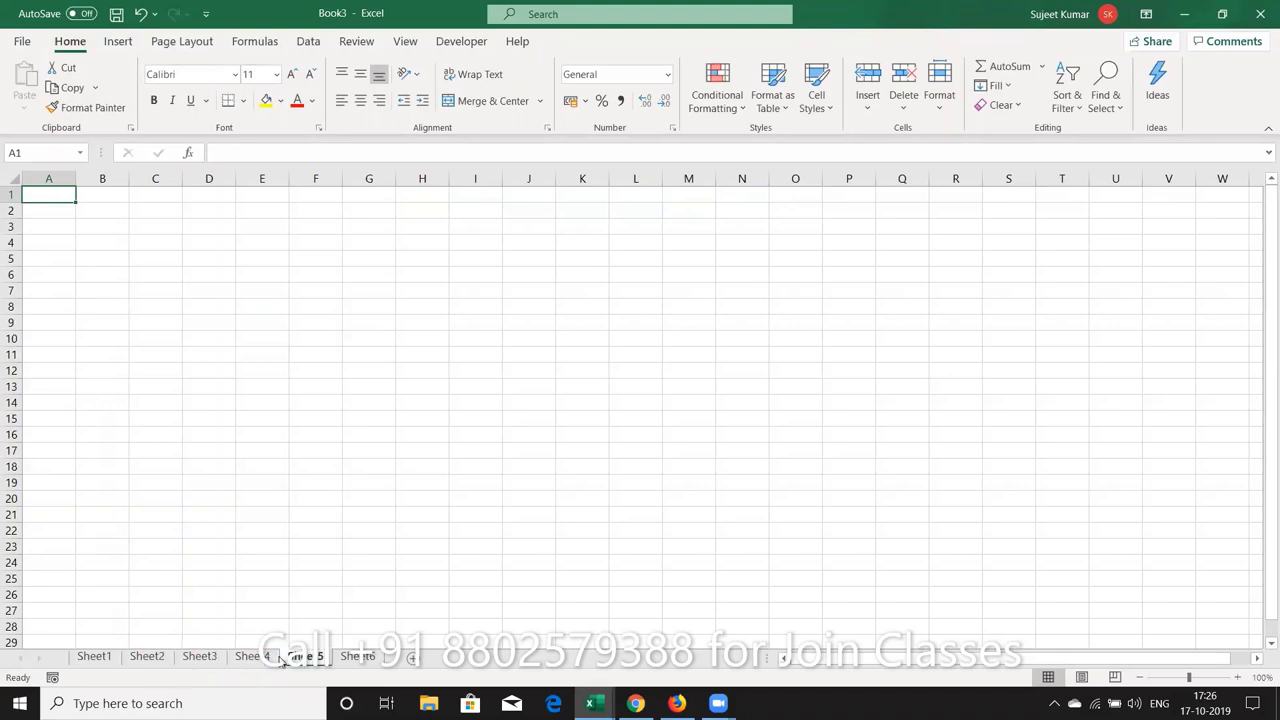
left_click(357, 658)
left_click(199, 658)
left_click(147, 658)
left_click(112, 658)
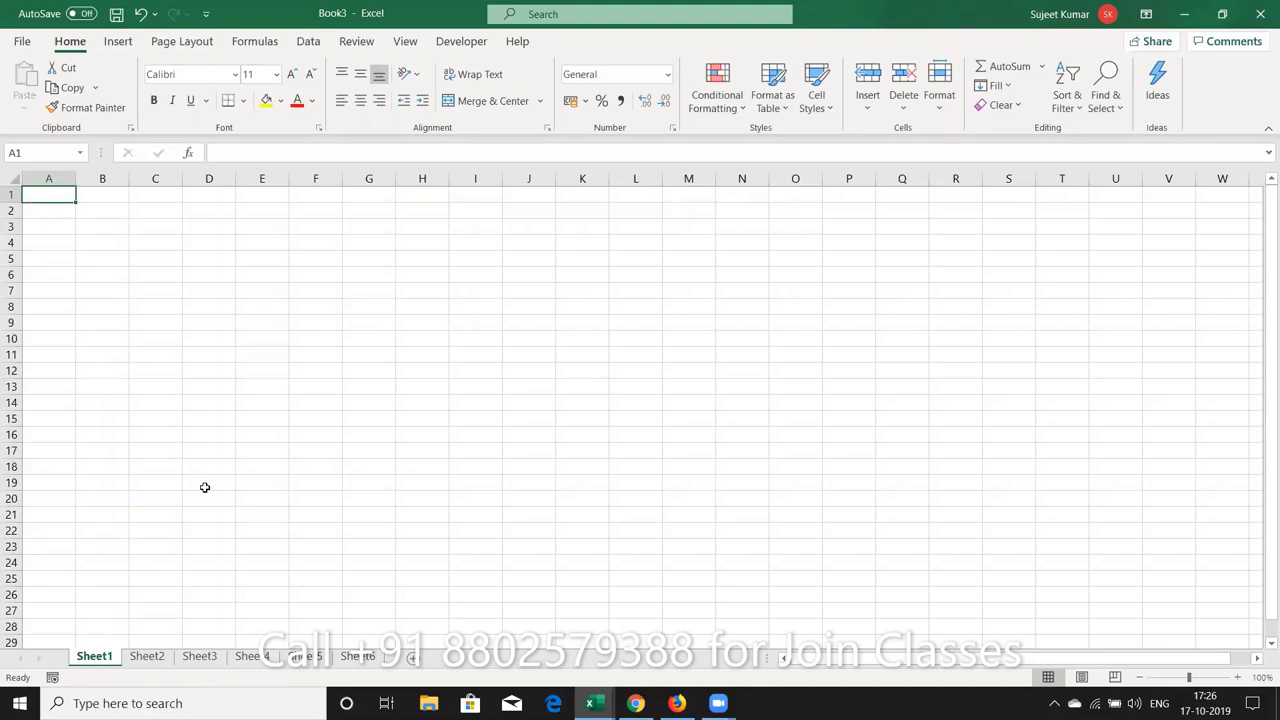
- Group all six sheets and enter today's date, 17-10-2019, in A1 with Ctrl+;
left_click(362, 657, "shift")
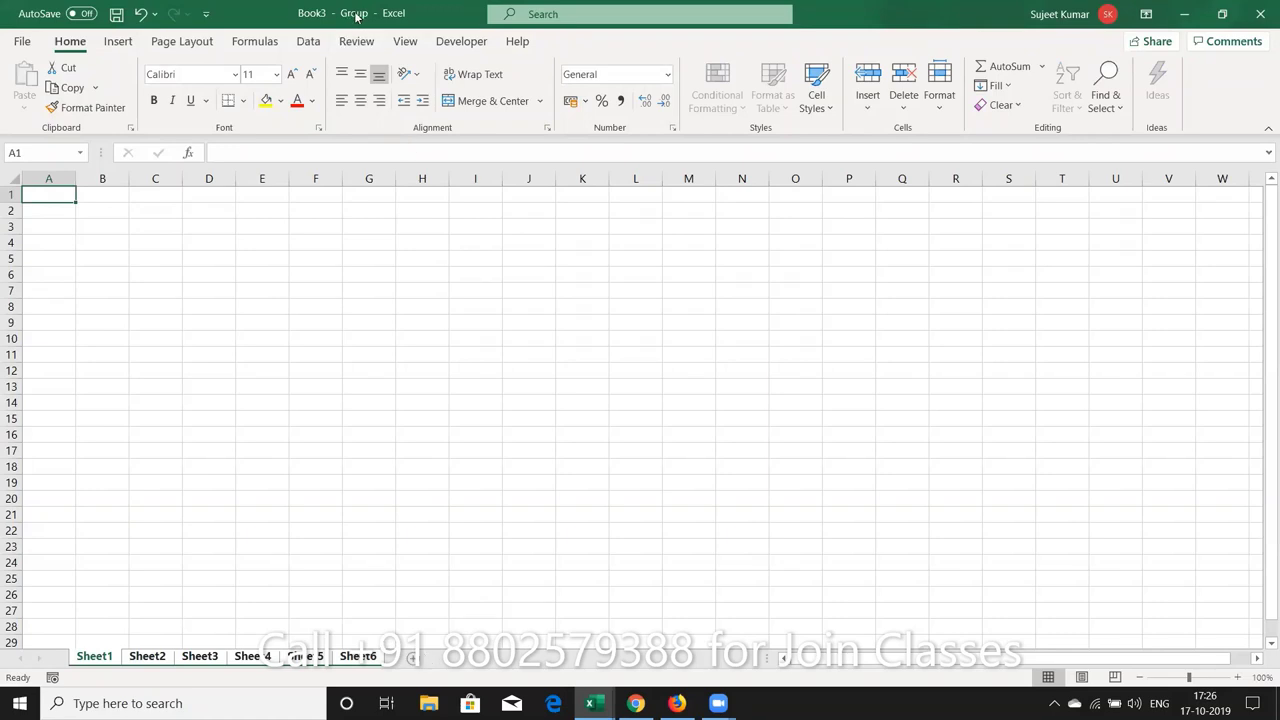
key("ctrl+semicolon")
key("Return")
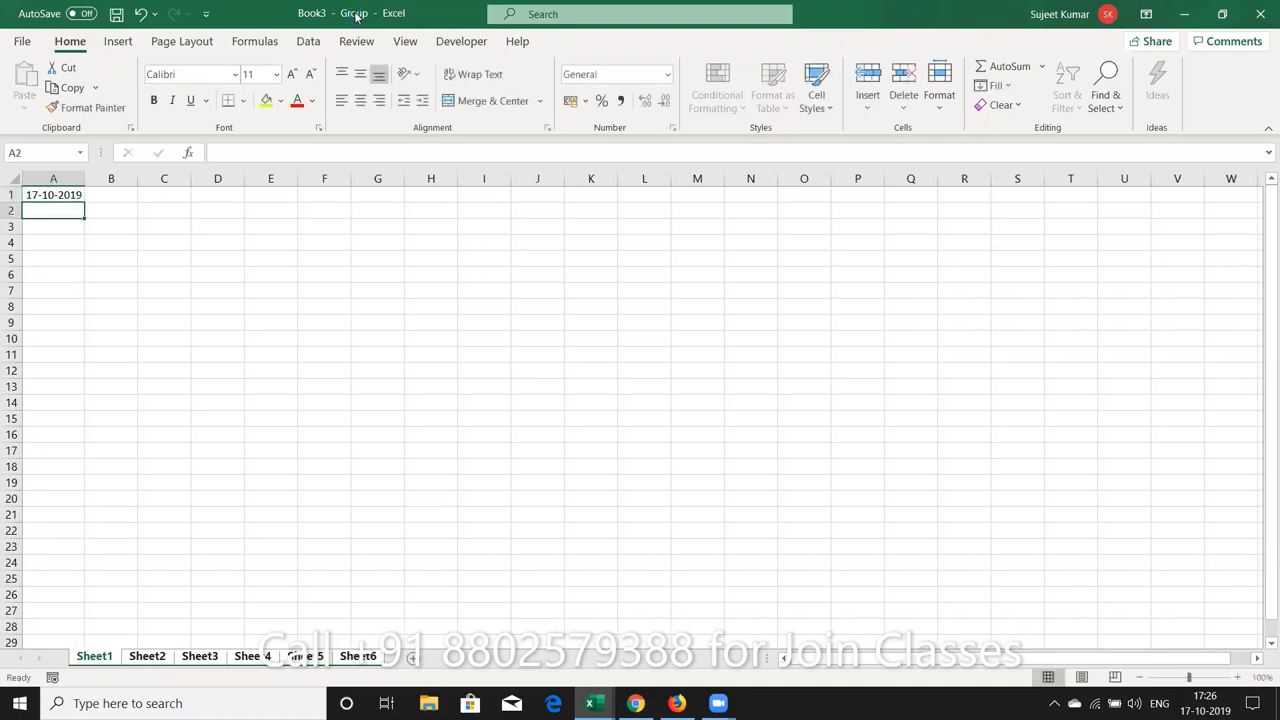
- Ungroup and verify the date on Sheet2 through Sheet6, then select A4 on Sheet1
left_click(147, 656)
left_click(190, 658)
left_click(248, 658)
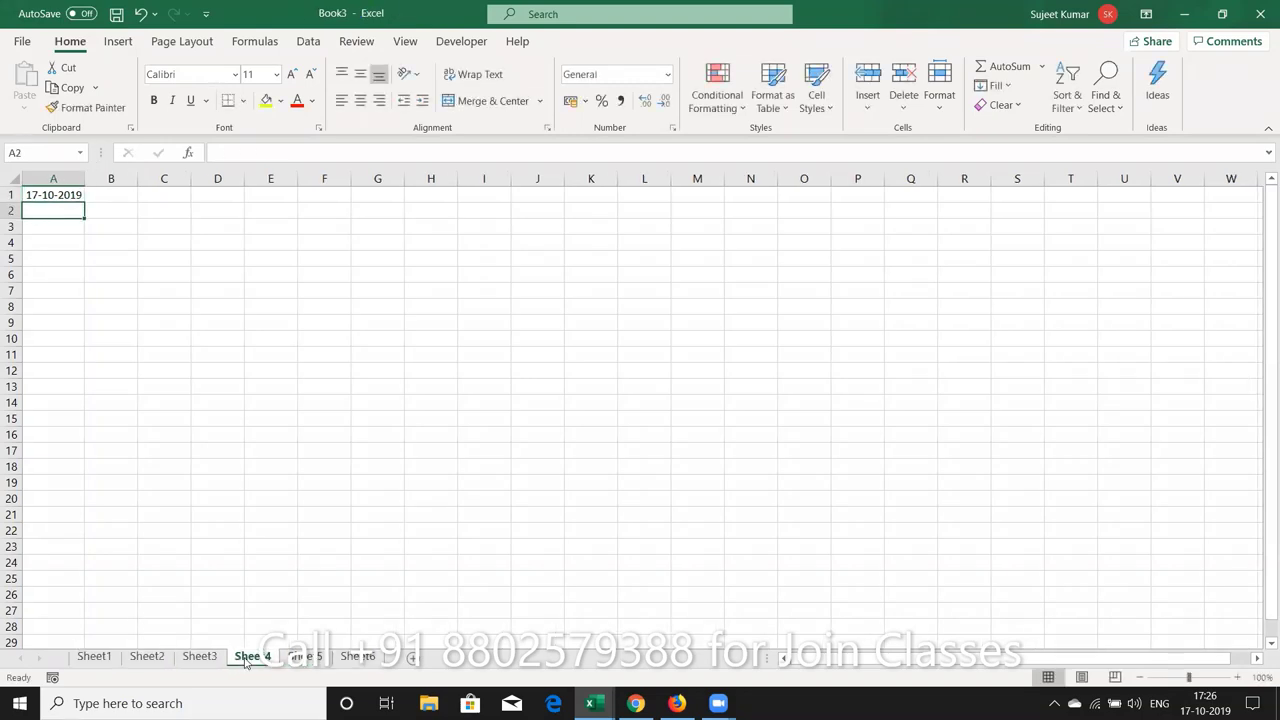
left_click(298, 658)
left_click(352, 658)
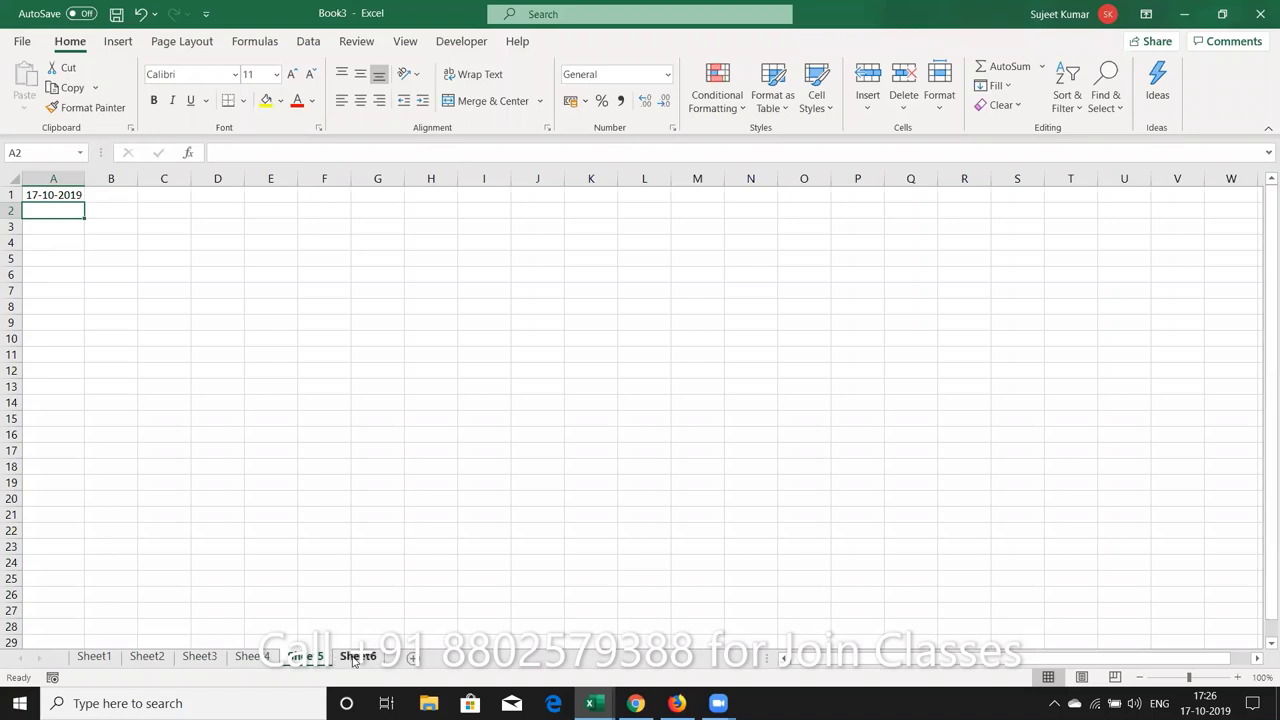
left_click(100, 658)
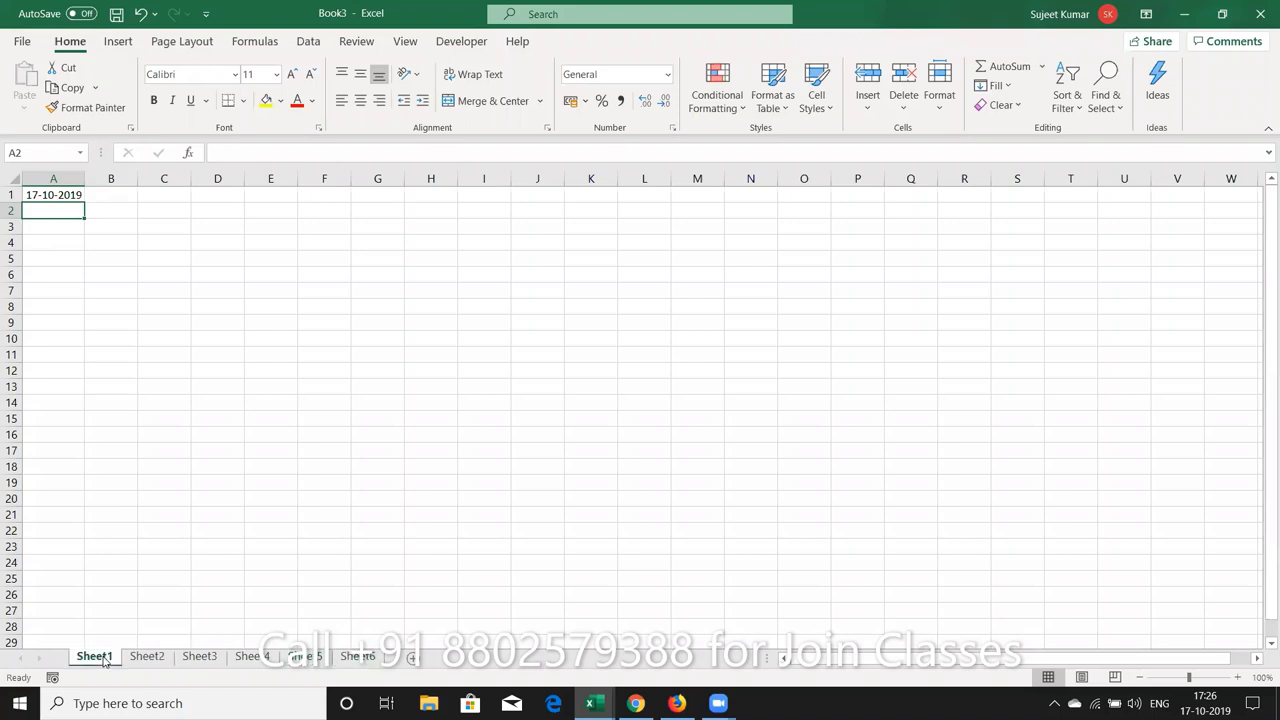
left_click(51, 245)
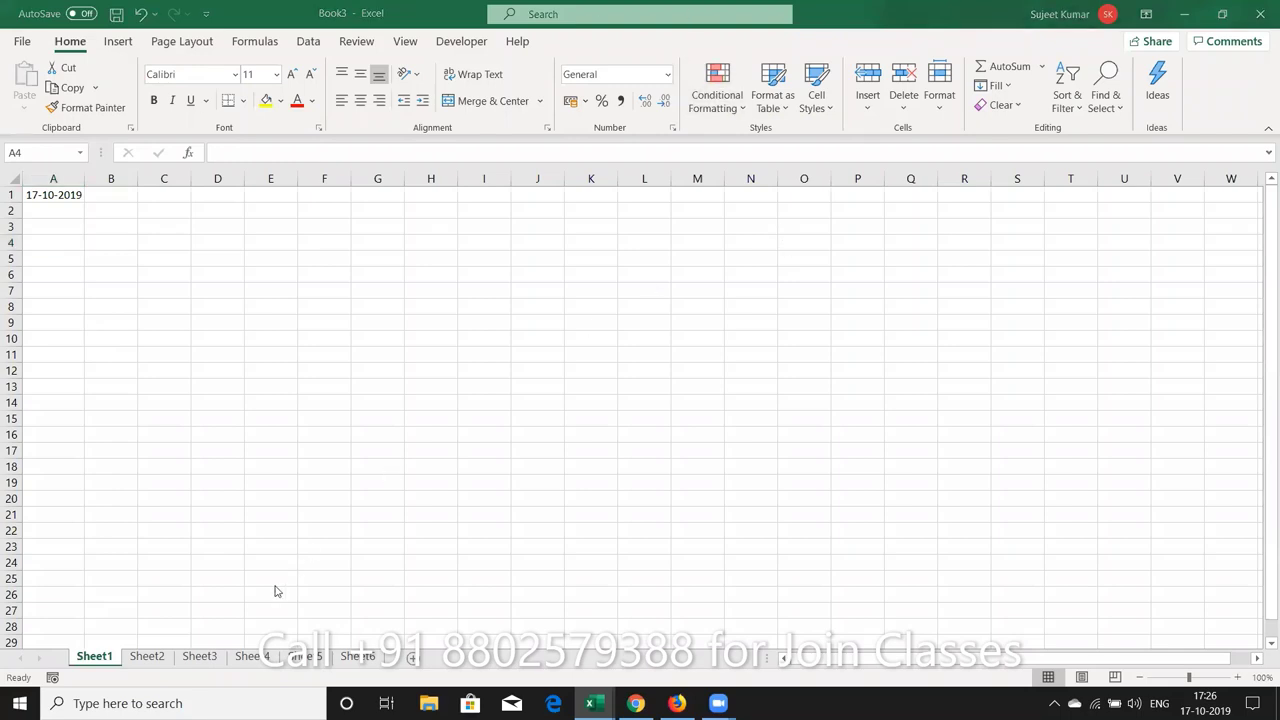
- Group Sheet1 with Sheet3 and Sheet5 and enter the current time, 17:27, in A4
left_click(213, 659, "ctrl")
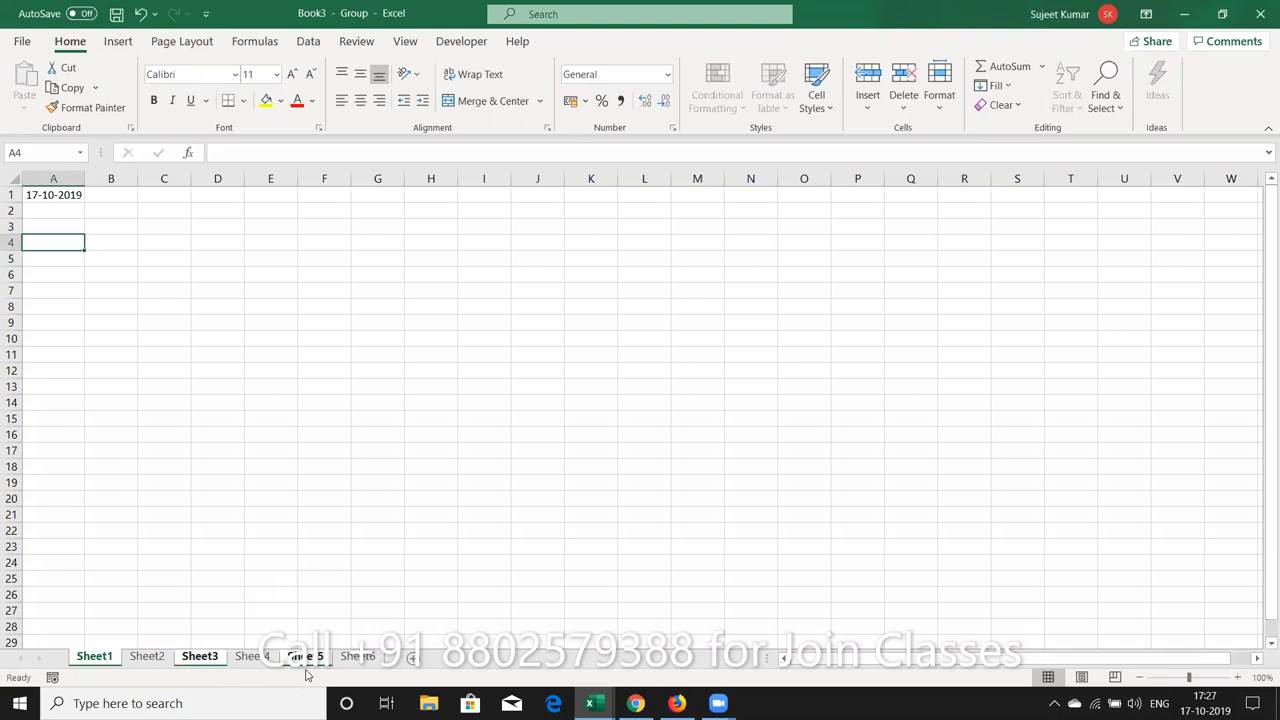
key("ctrl+shift+semicolon")
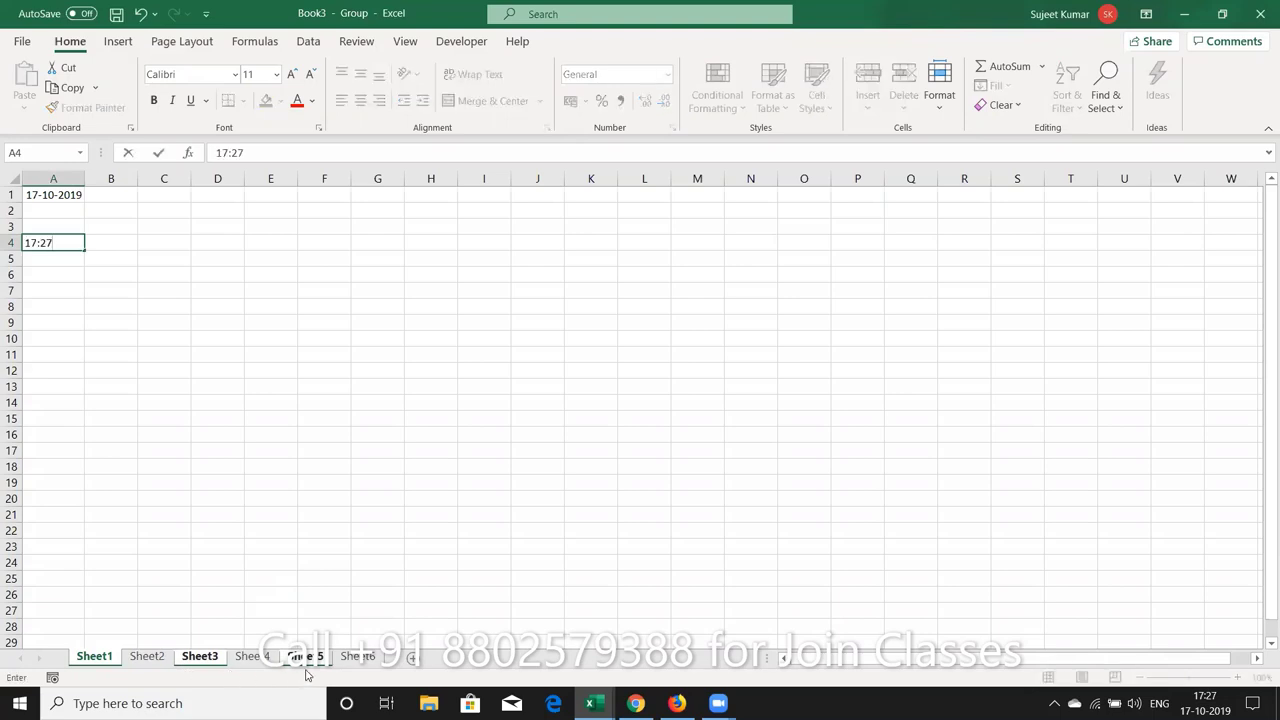
key("Return")
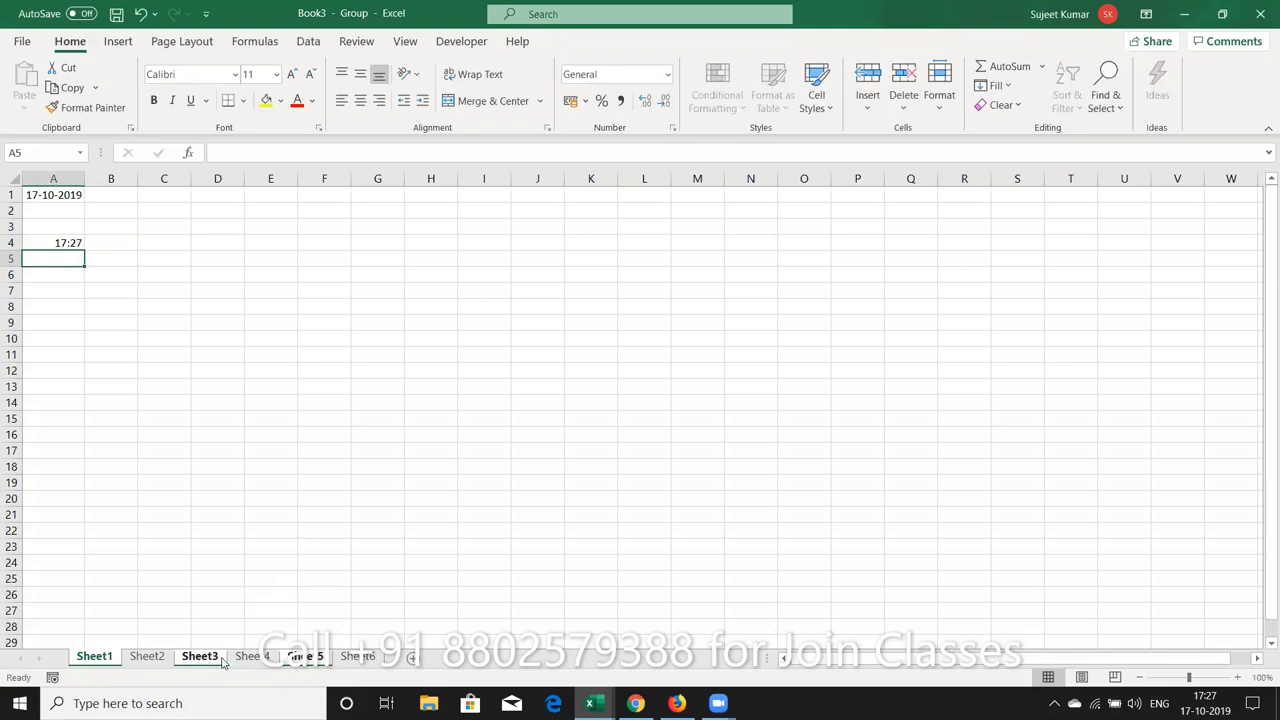
- Ungroup and check Sheet2 through Sheet6 to confirm only the grouped sheets got the time
left_click(165, 660)
left_click(195, 660)
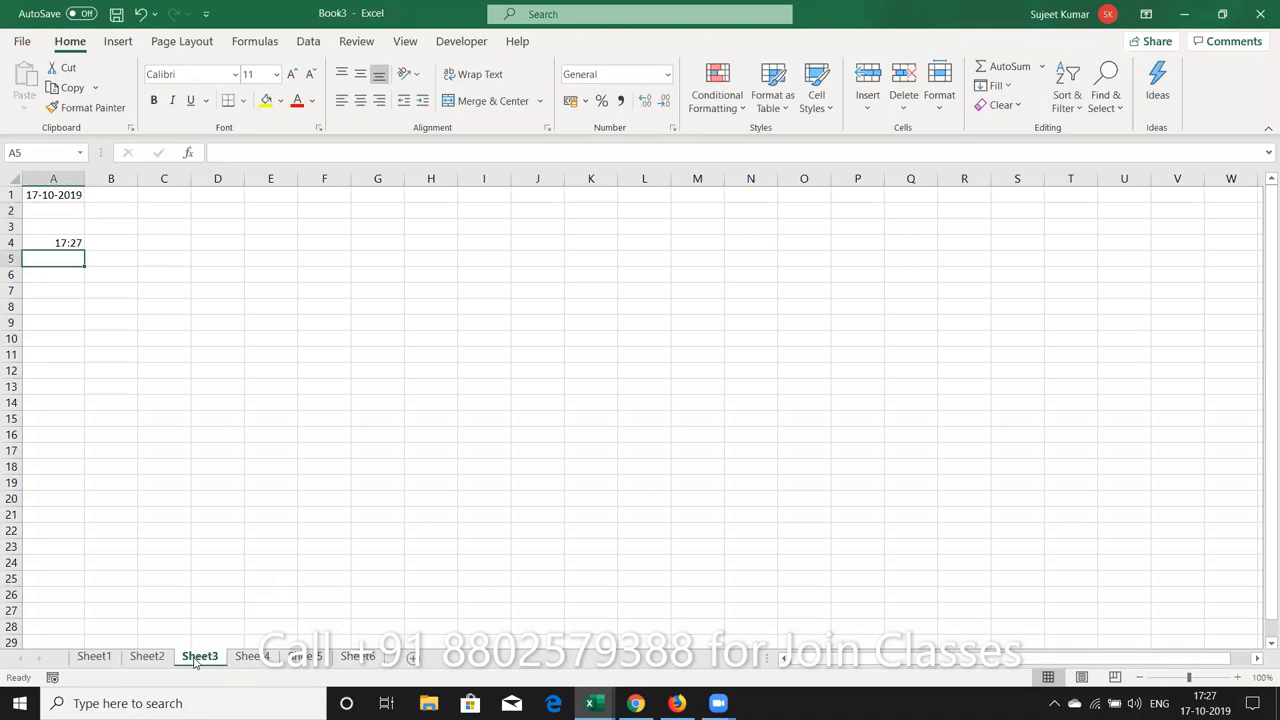
left_click(252, 660)
left_click(308, 662)
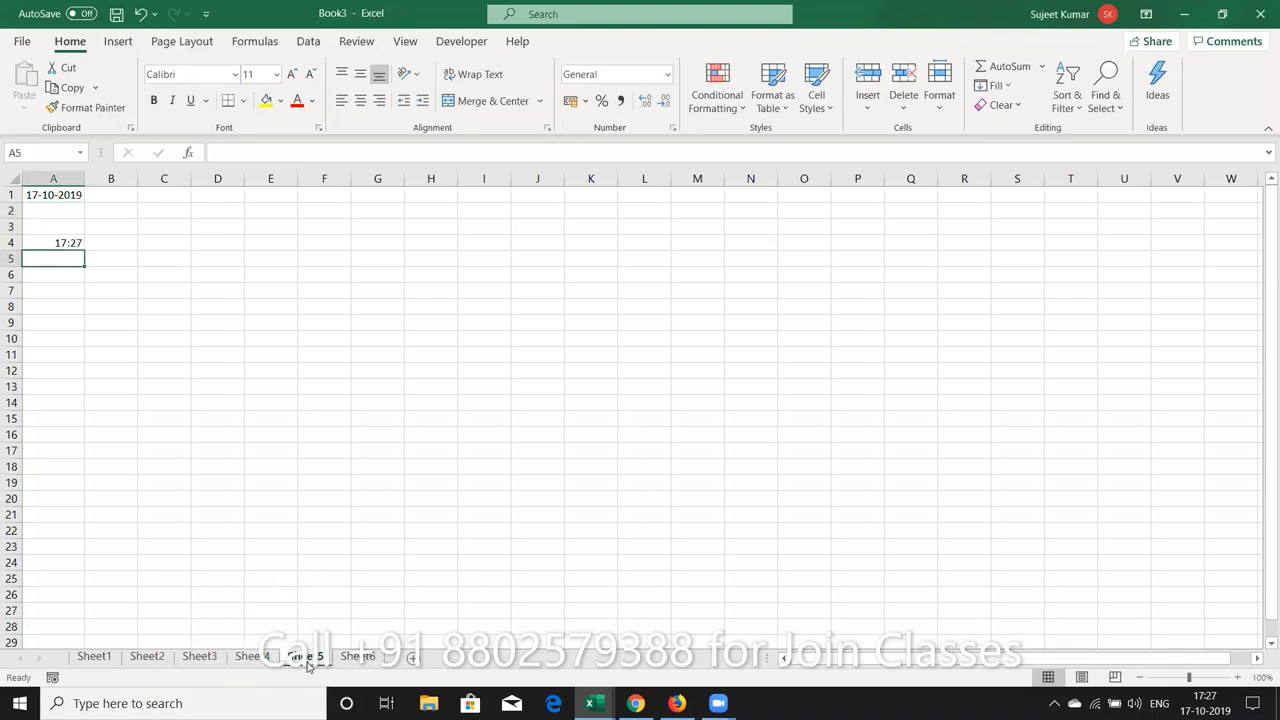
left_click(341, 662)
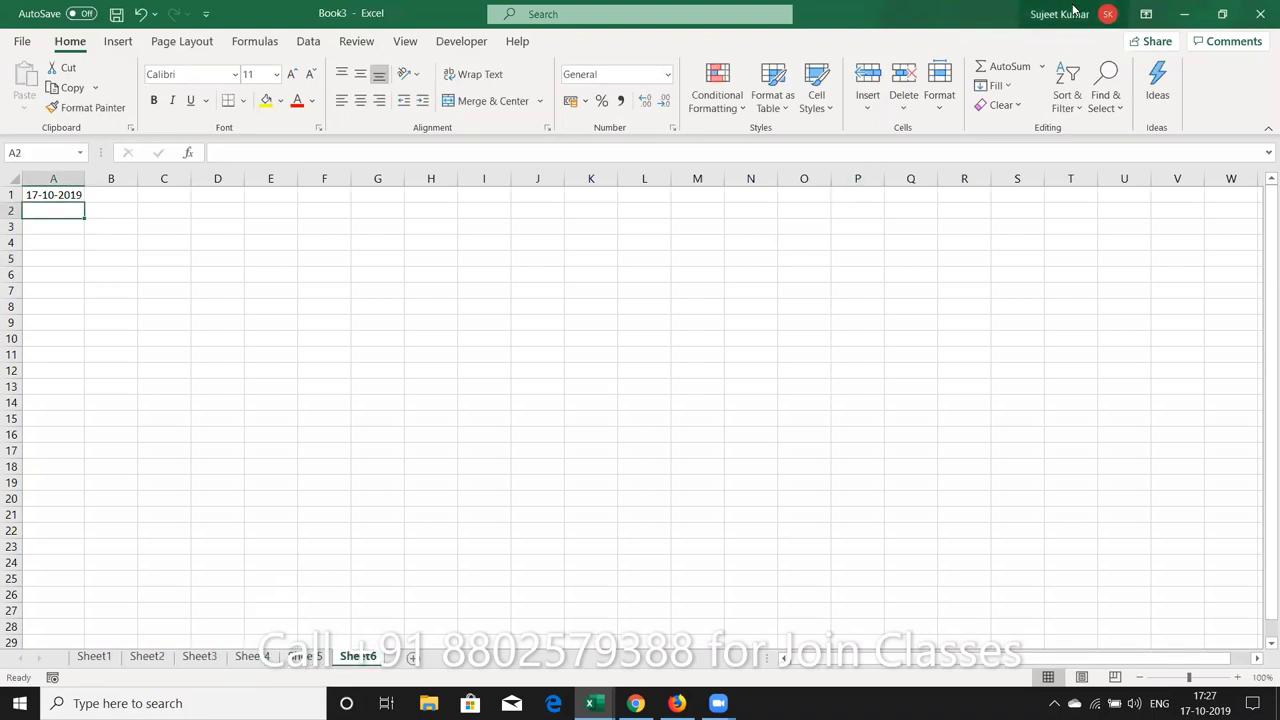